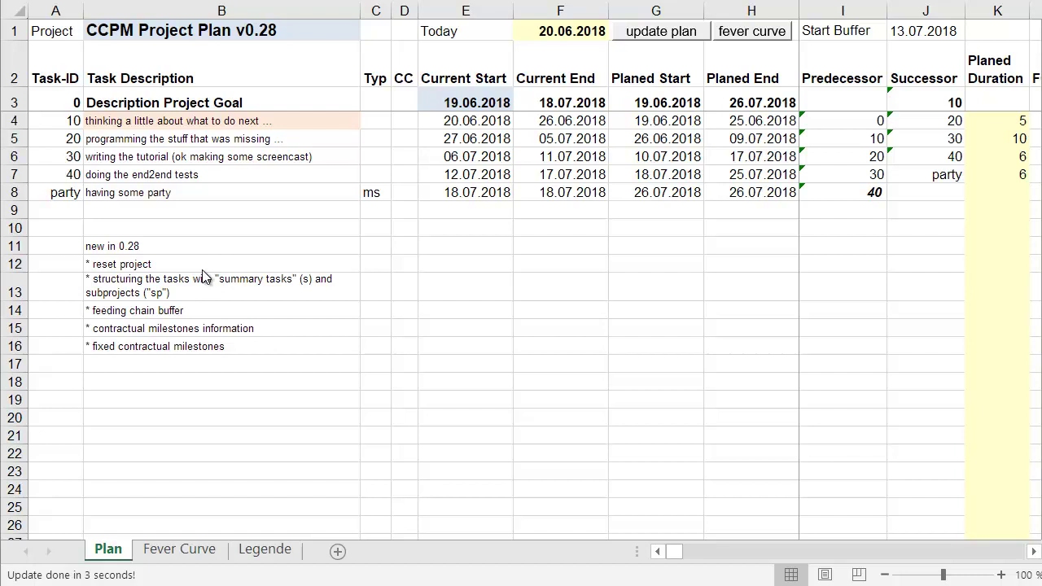
Step: View the Fever Curve chart, then go back to the Plan sheet
left_click(178, 551)
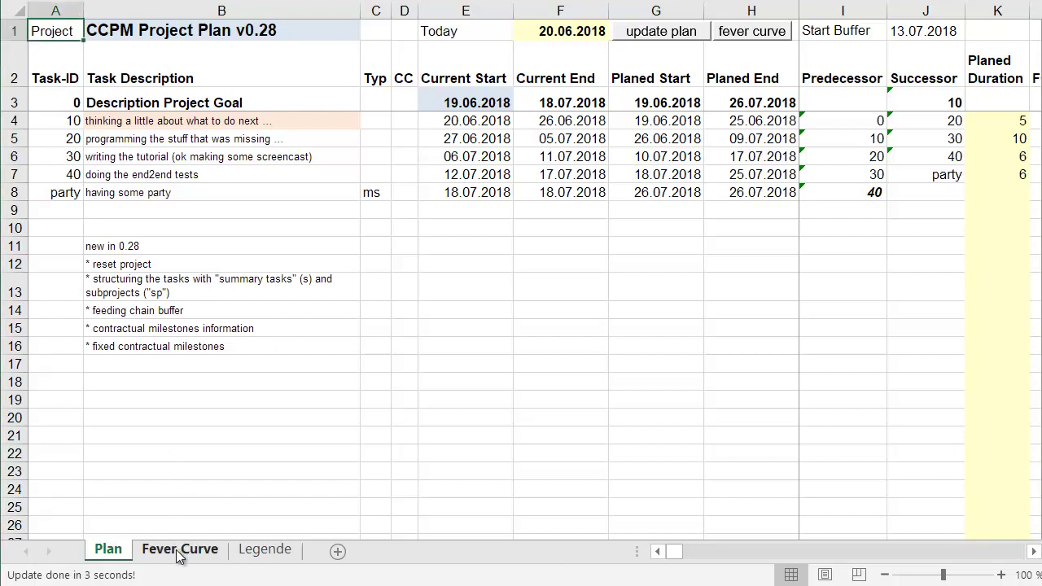
left_click(178, 552)
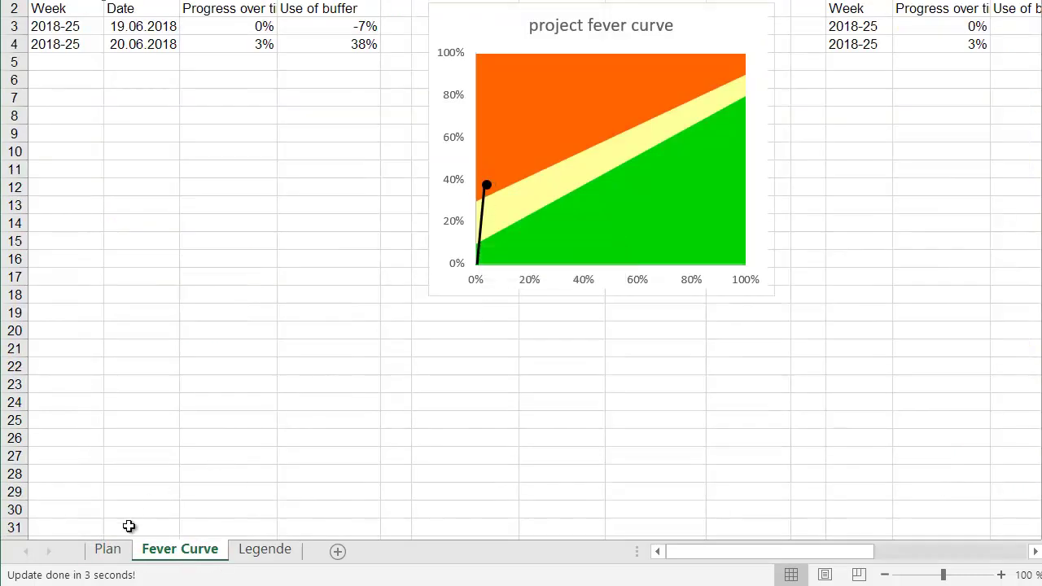
left_click(110, 549)
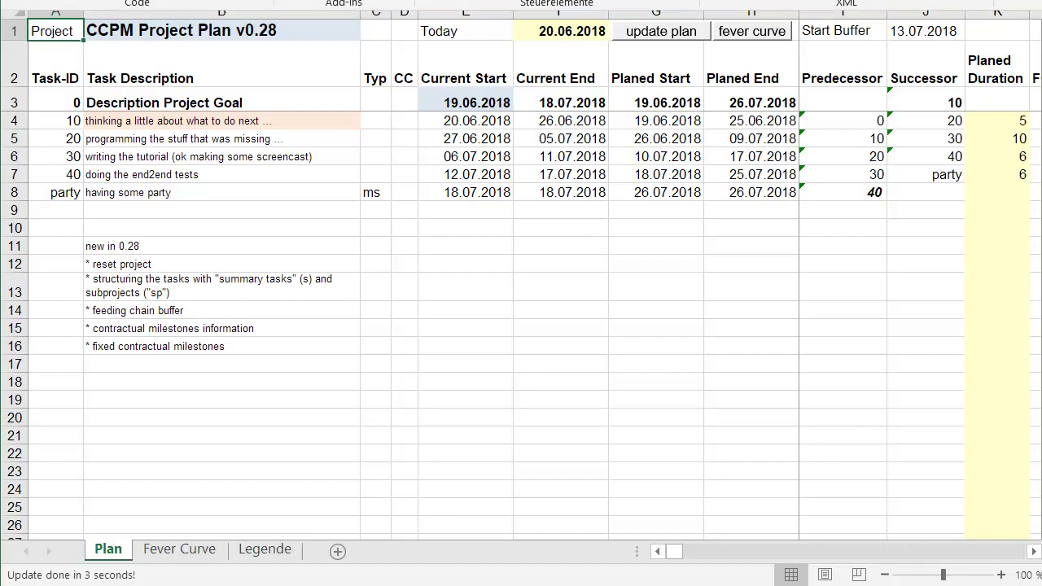
Step: Run the CritcalChain_ResetProject macro and confirm clearing the fever curve history
left_click(106, 0)
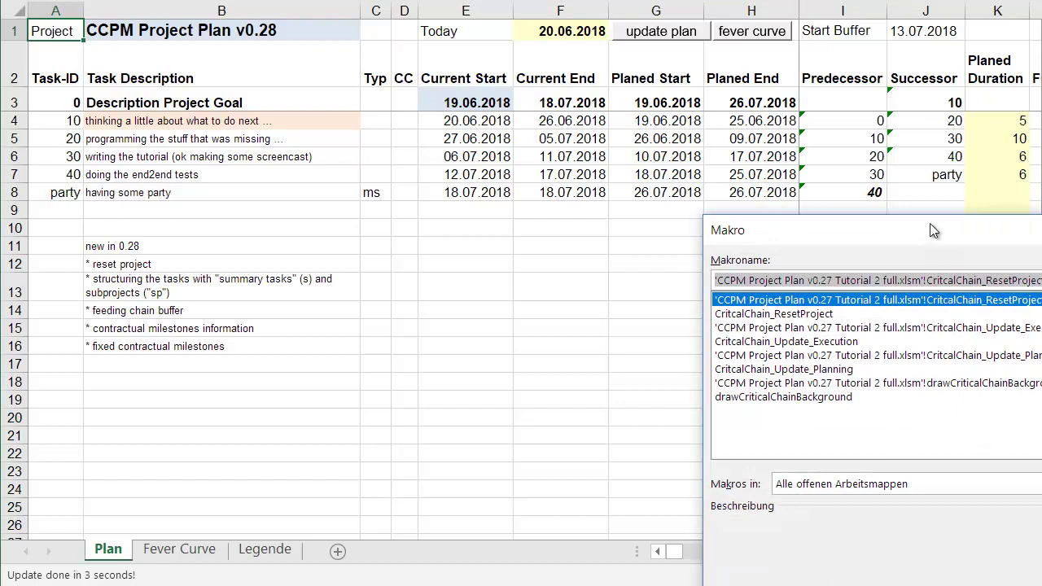
left_click_drag(930, 223, 612, 148)
left_click(499, 239)
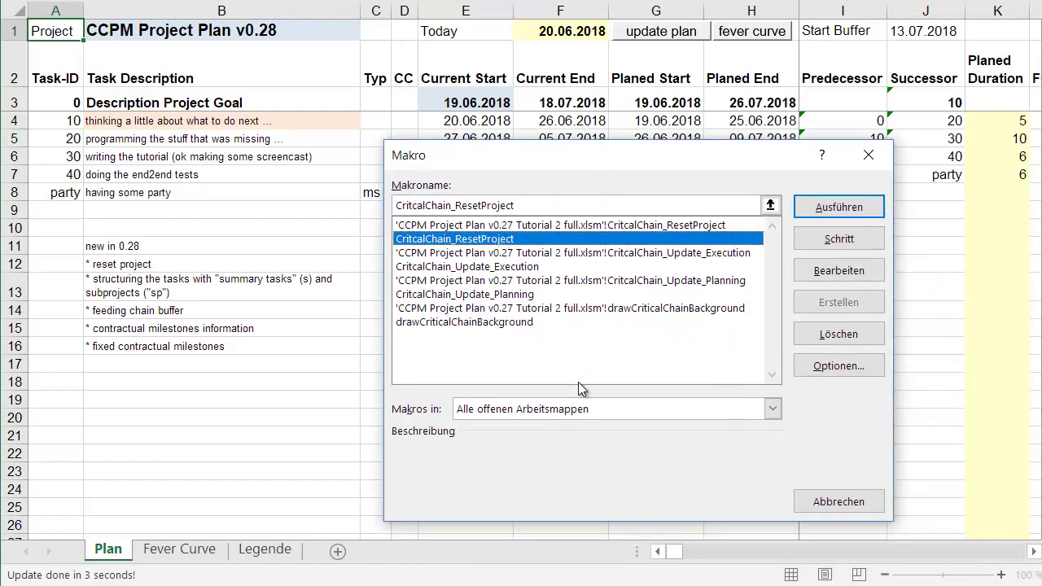
left_click(841, 209)
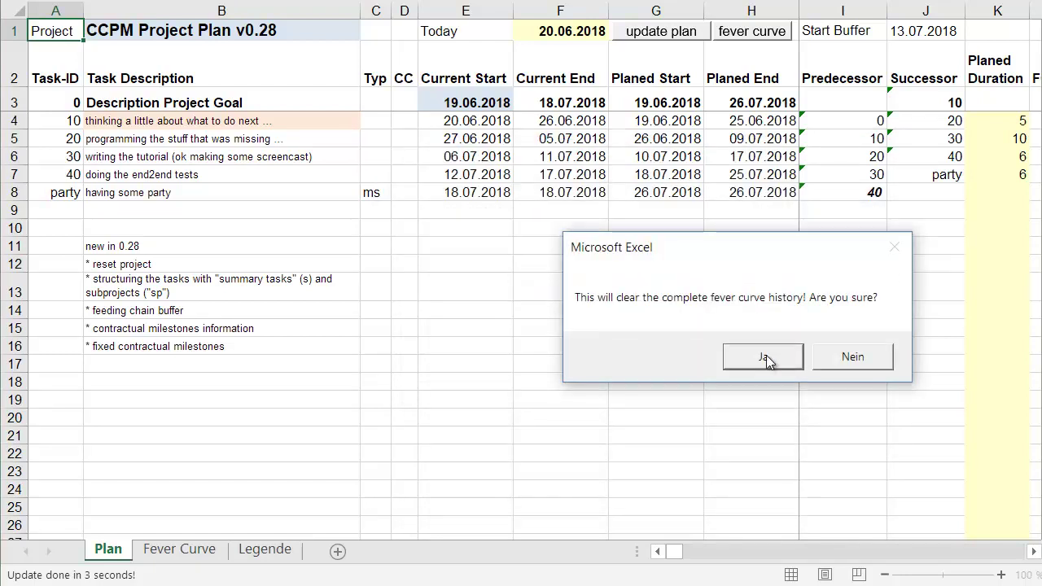
left_click(766, 358)
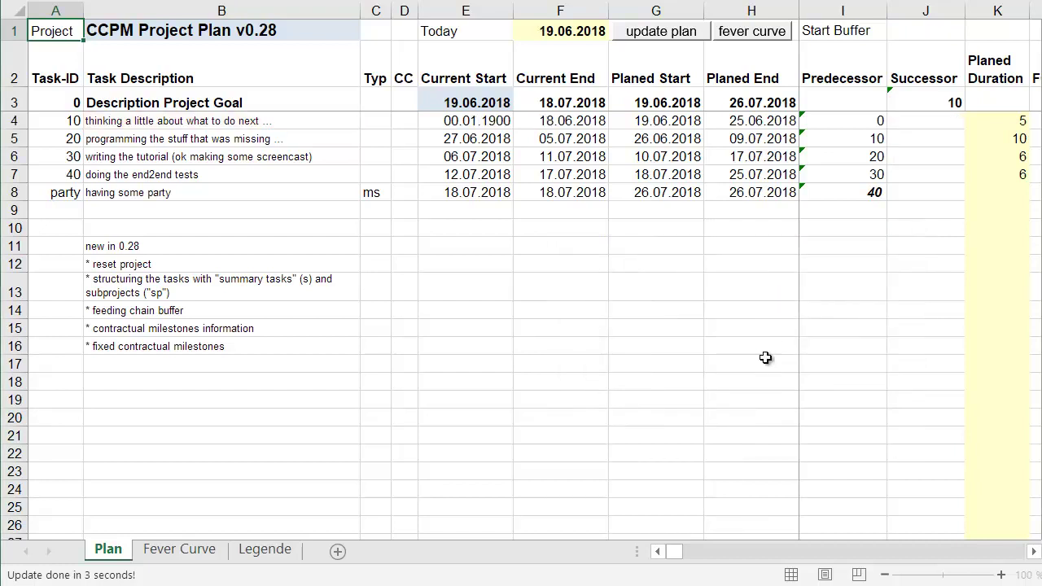
Step: Verify the empty Start Buffer and the cleared fever curve, then return to Plan
left_click(912, 33)
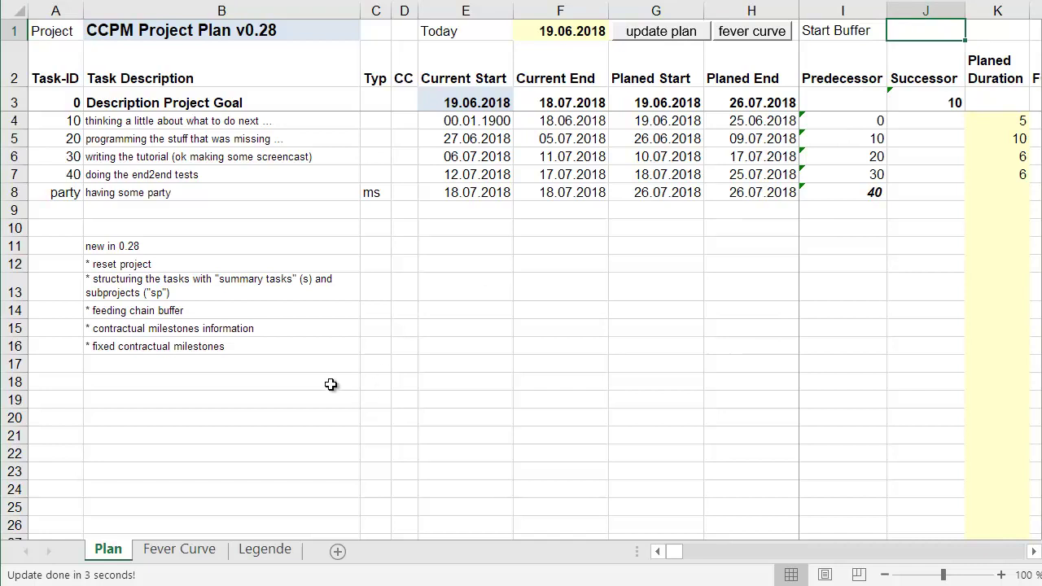
left_click(188, 550)
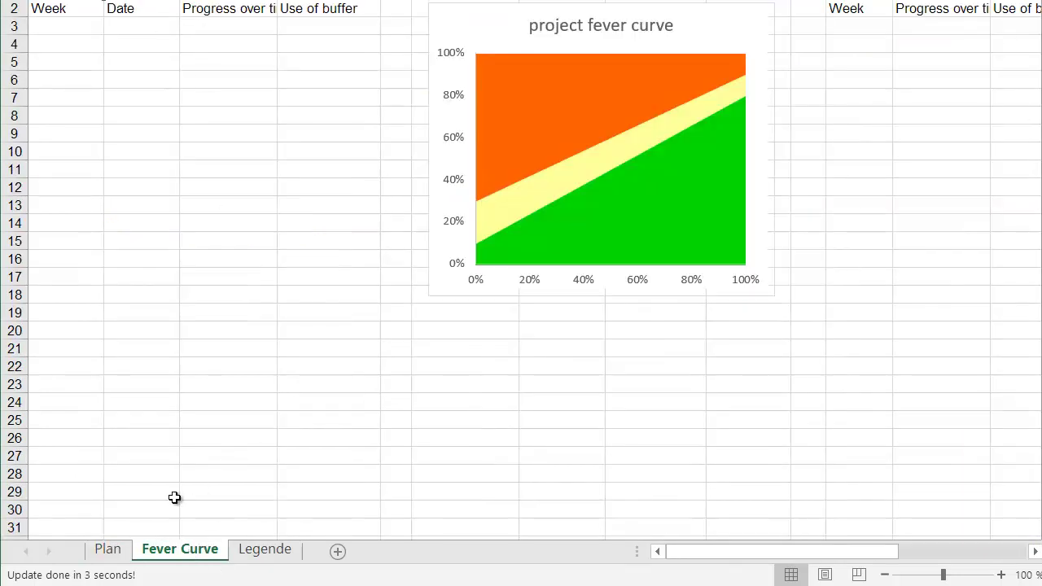
left_click(110, 551)
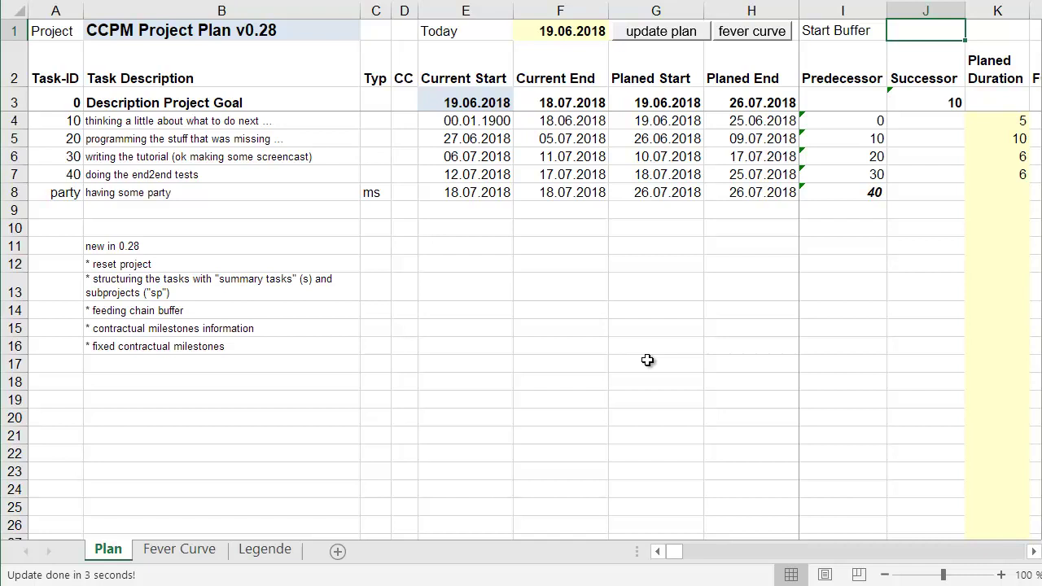
Step: Append ' - done :-)' to the reset project note in B12
left_click(172, 267)
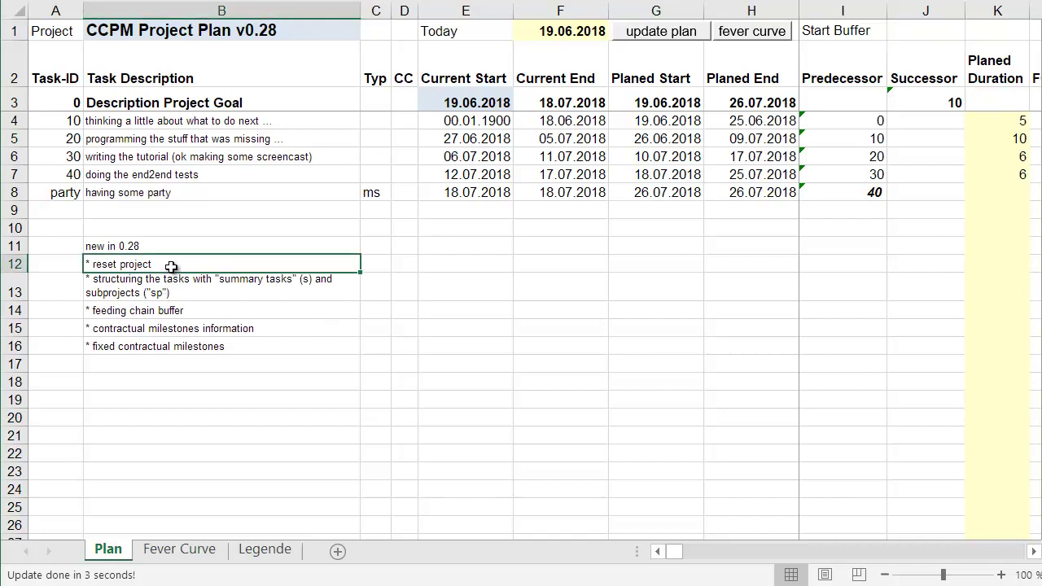
double_click(172, 267)
type("- done")
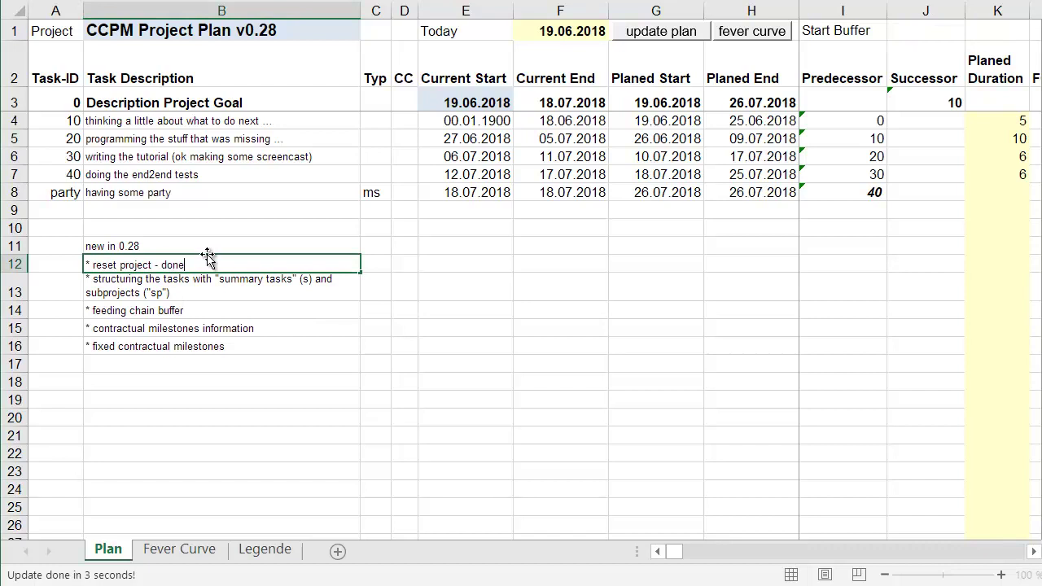
type(" :-)")
key("Return")
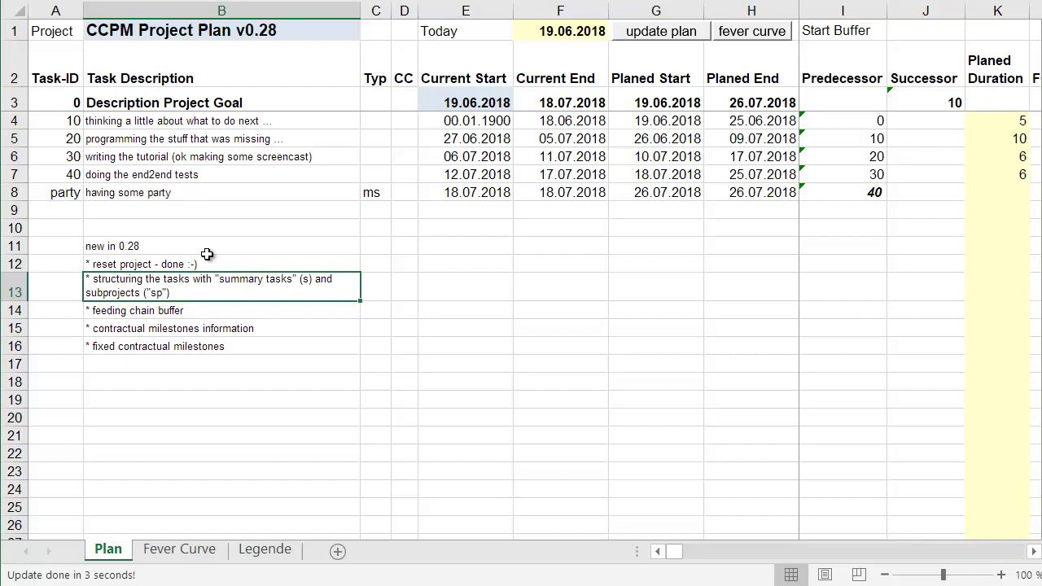
left_click(169, 137)
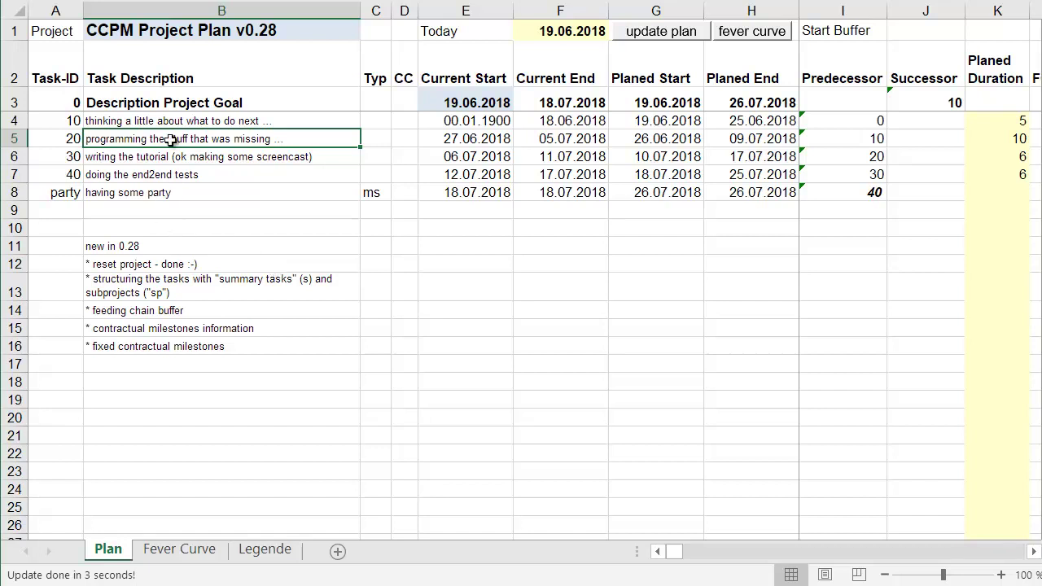
Step: Insert two rows under task 20 holding subtasks 'function A' and 'function B'
left_click_drag(13, 140, 14, 174)
right_click(14, 172)
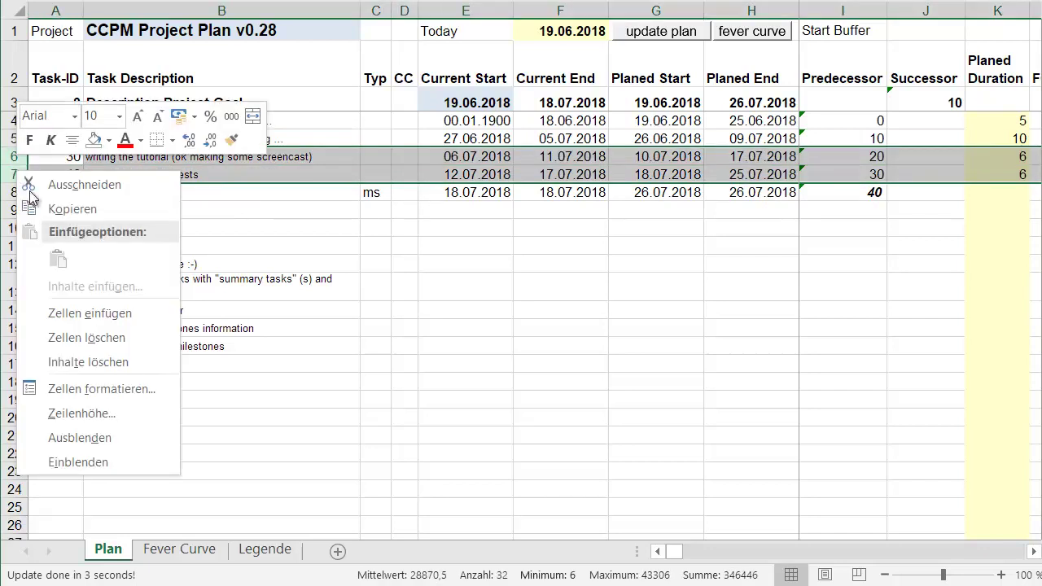
left_click(67, 310)
left_click(159, 155)
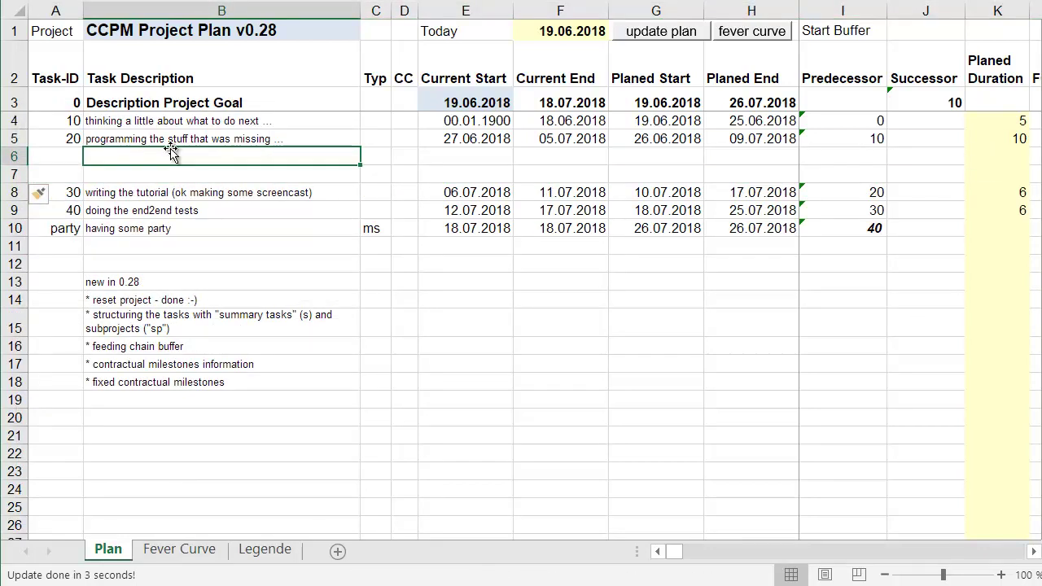
type("fucnti")
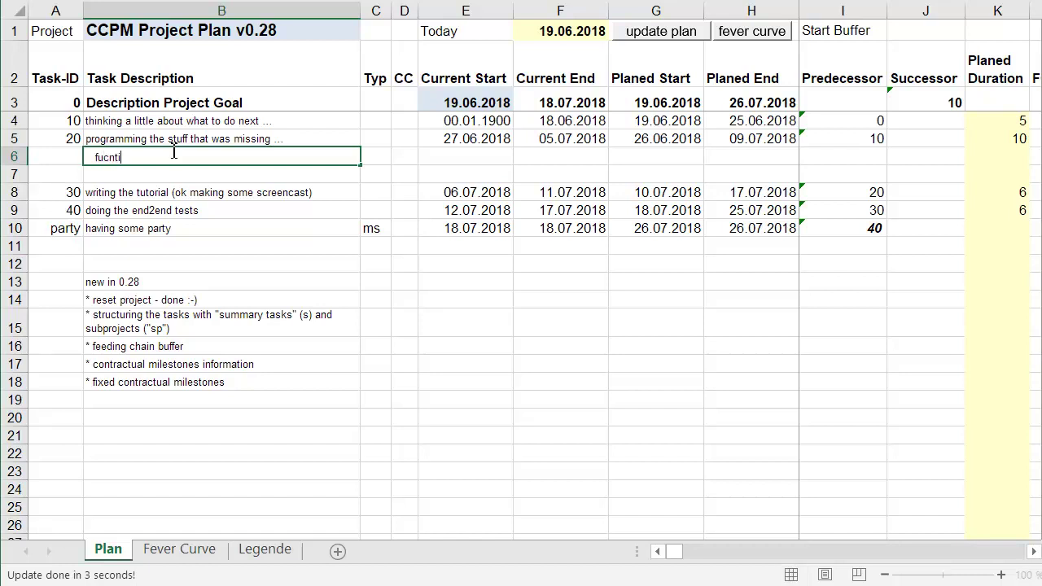
key("BackSpace")
key("BackSpace")
key("BackSpace")
key("BackSpace")
type("nction A")
key("Return")
type("function B")
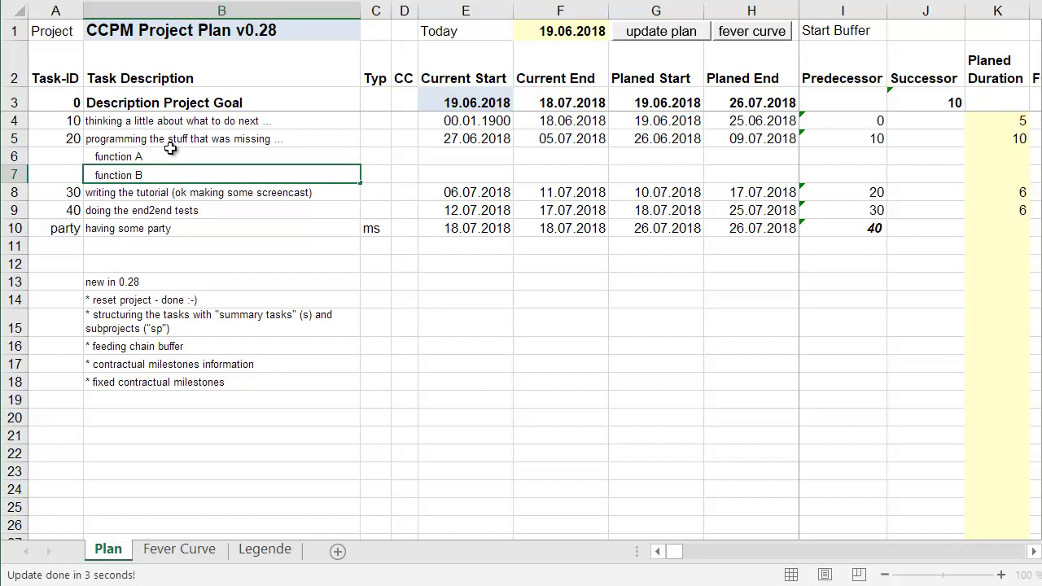
key("Return")
Step: Set task 20's type in C5 to s
key("Up")
key("Up")
key("Up")
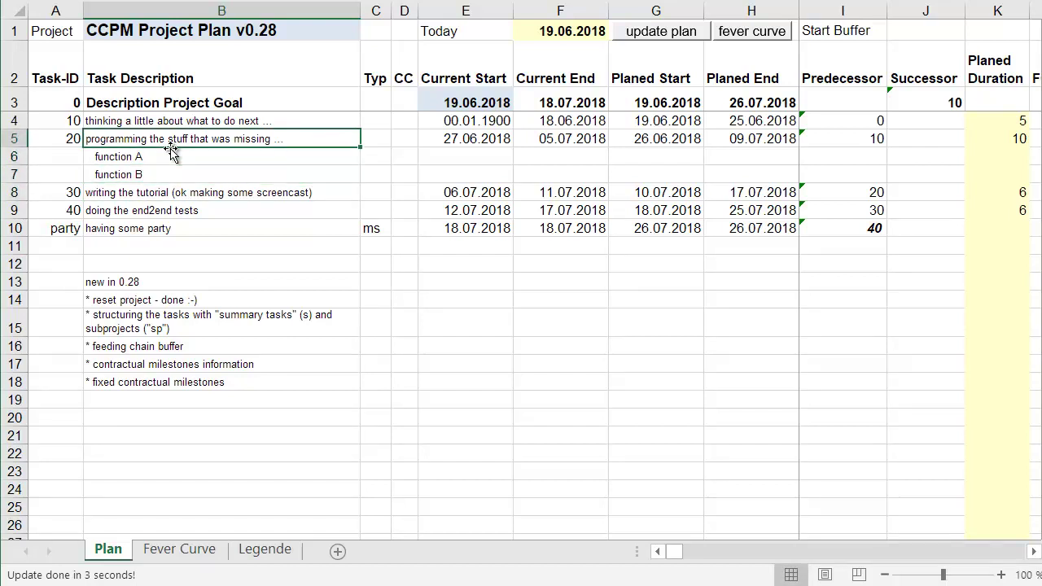
key("Right")
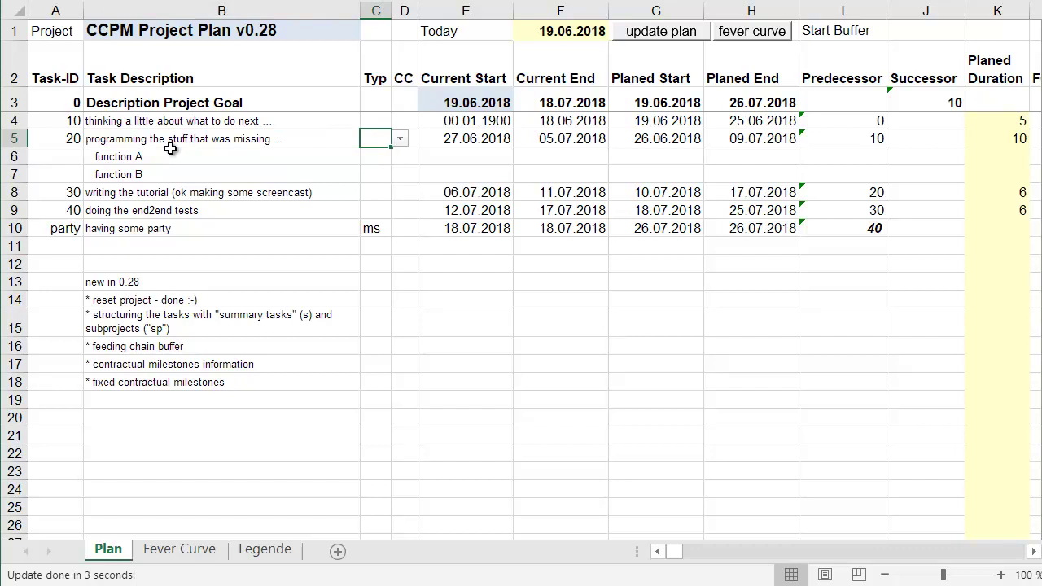
type("s")
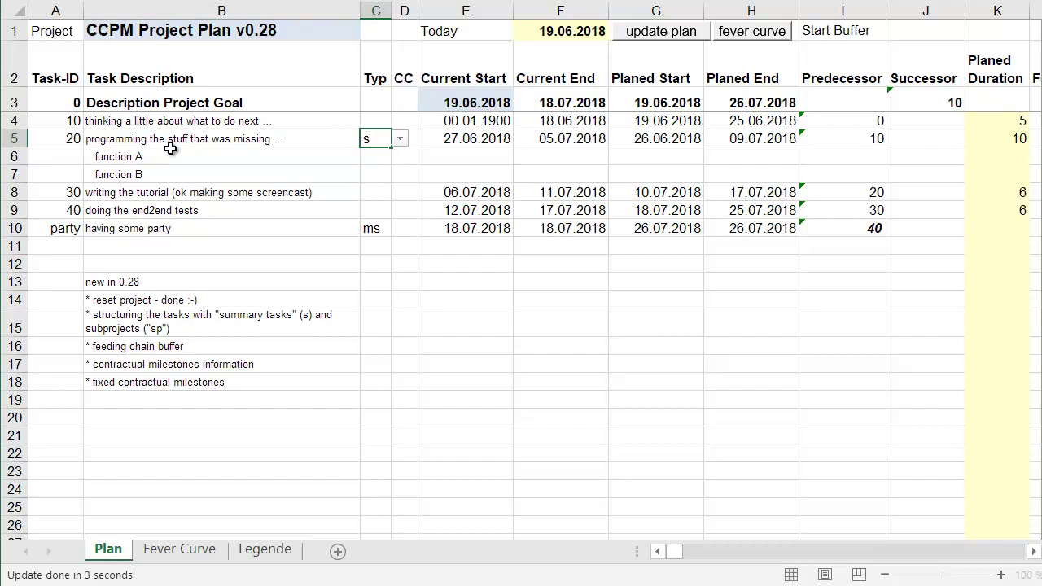
key("Return")
key("Up")
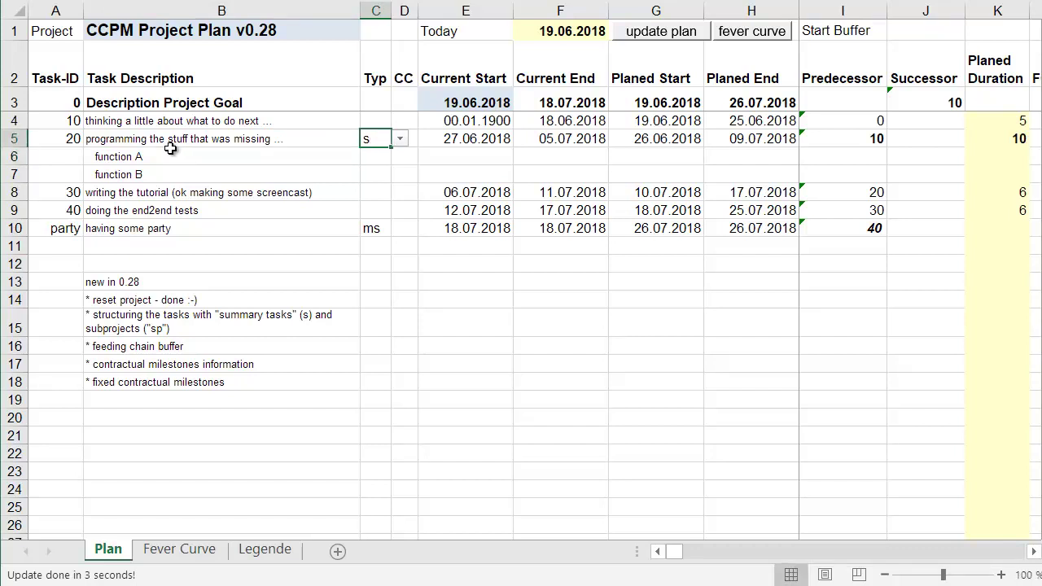
key("Down")
key("Down")
key("Up")
key("Up")
key("Down")
key("Down")
key("Down")
key("Up")
key("Up")
key("Up")
Step: Update the plan and dismiss the error that sub projects cannot have a predecessor
left_click(554, 138)
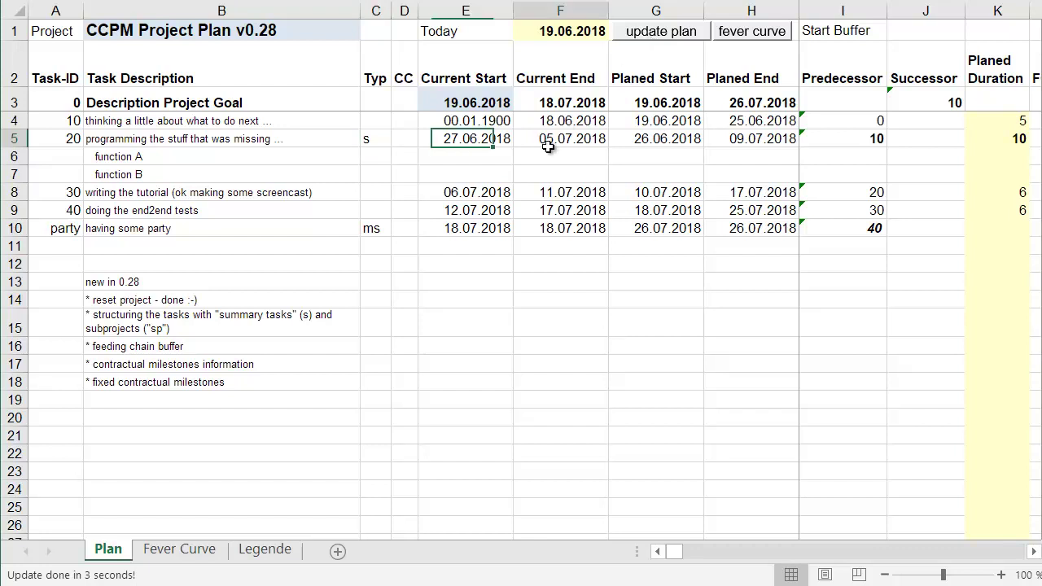
left_click(644, 41)
left_click_drag(682, 238, 464, 267)
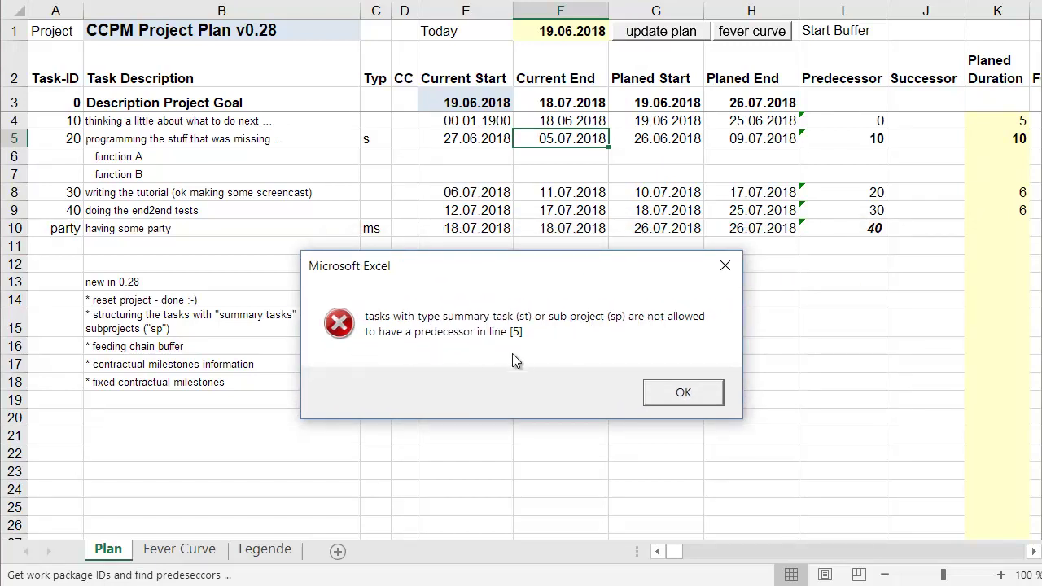
left_click(671, 394)
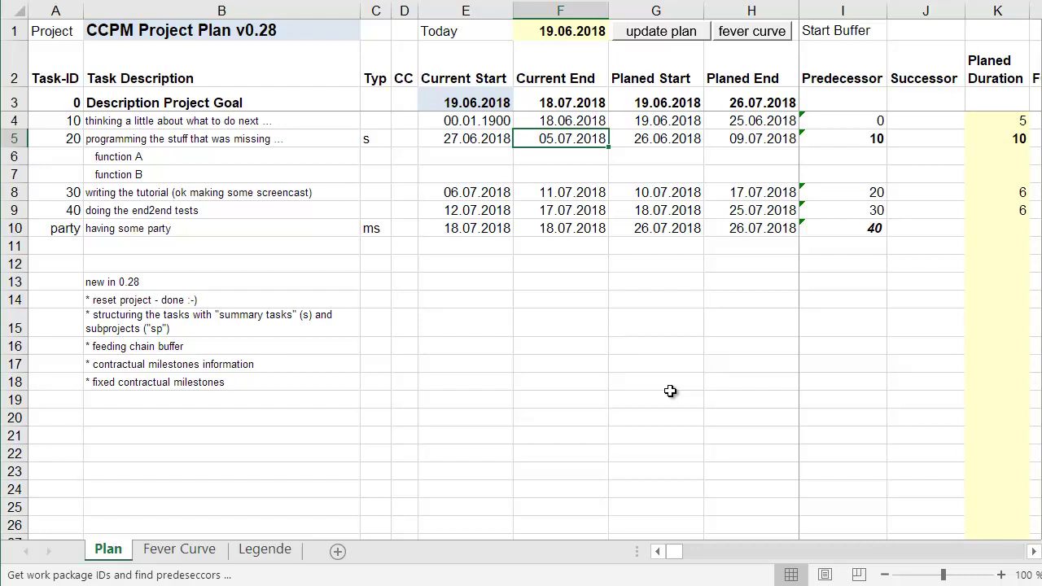
Step: Delete predecessor 10 from task 20 in I5
left_click(854, 141)
key("Delete")
key("Down")
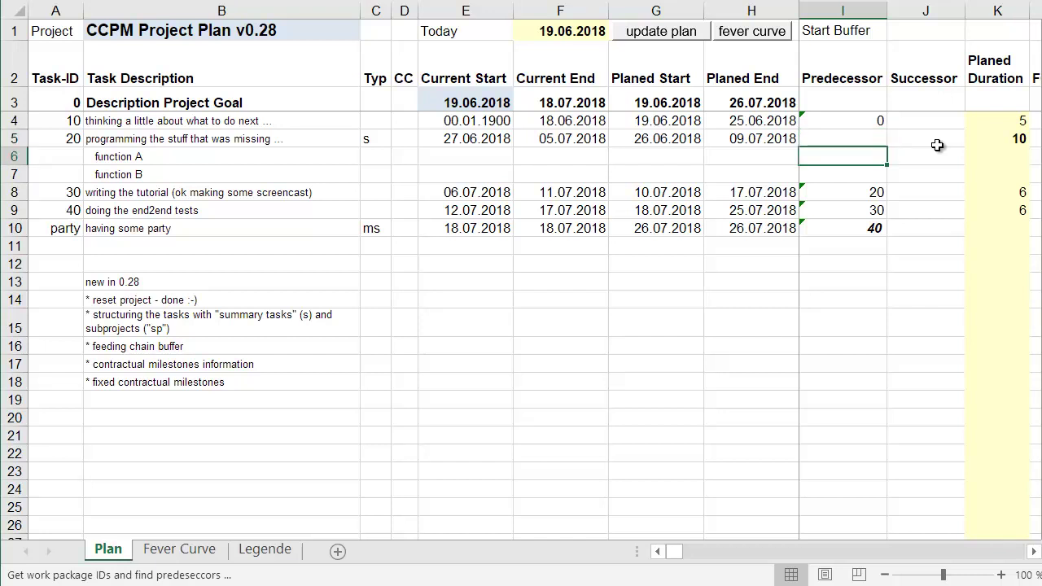
Step: Give function A ID 21 with predecessor 10, and function B ID 22 with predecessor 21
type("10")
key("Return")
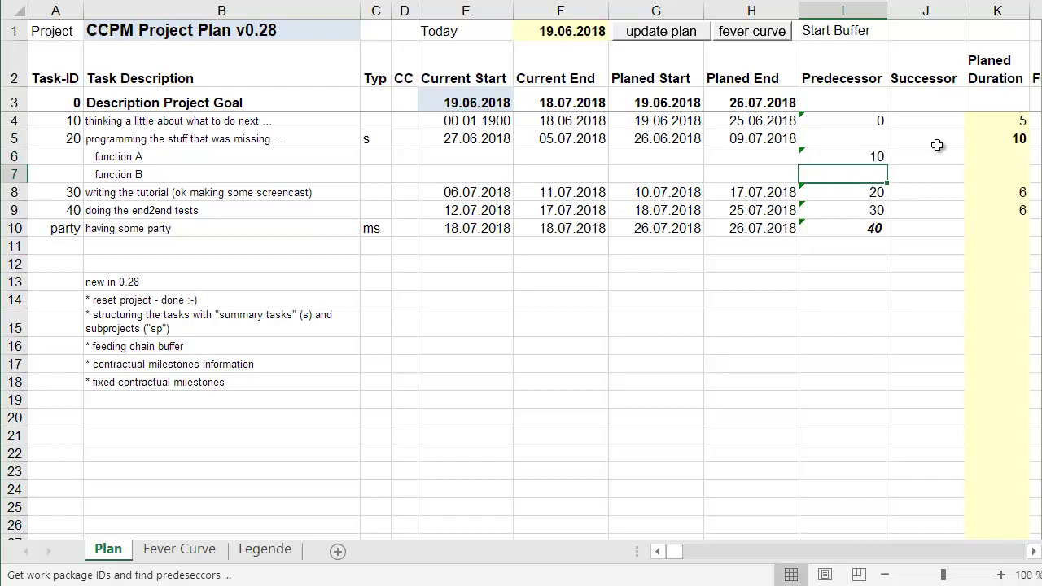
left_click(76, 154)
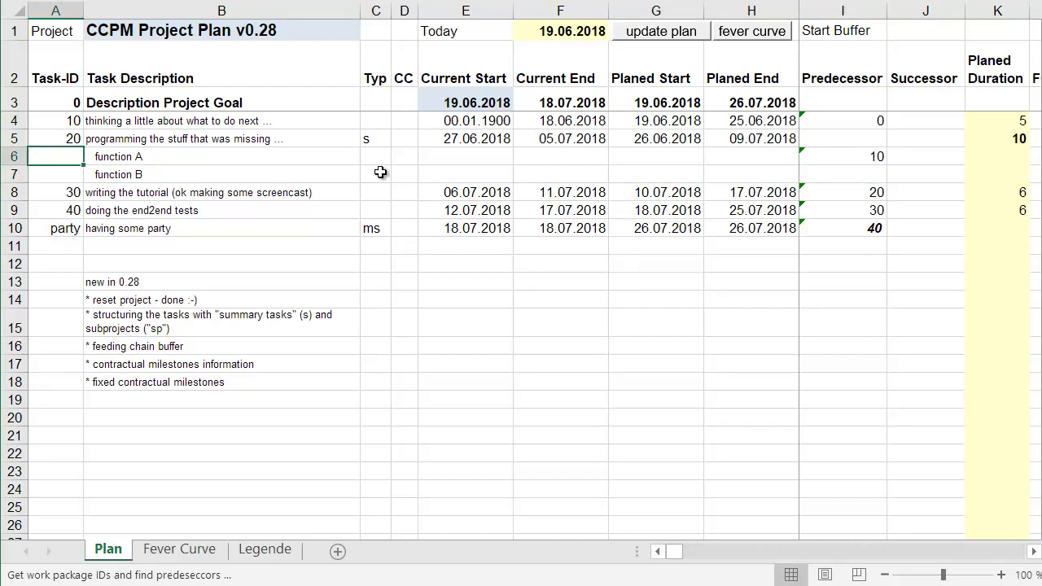
type("21")
key("Return")
type("22")
key("Return")
key("Up")
key("Up")
key("Right")
key("Right")
key("Right")
key("Right")
key("Right")
key("Right")
key("Right")
key("Right")
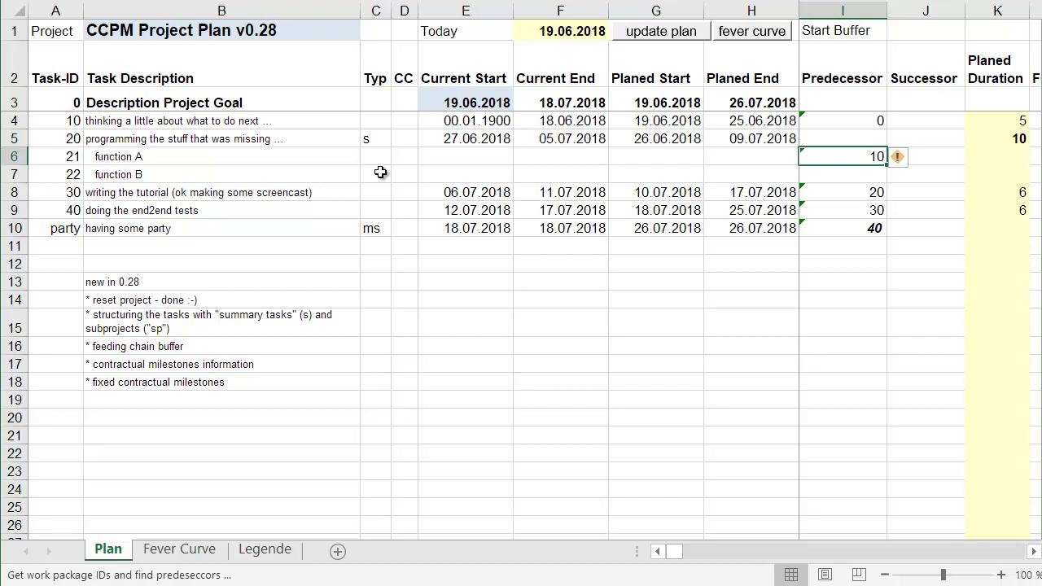
key("Return")
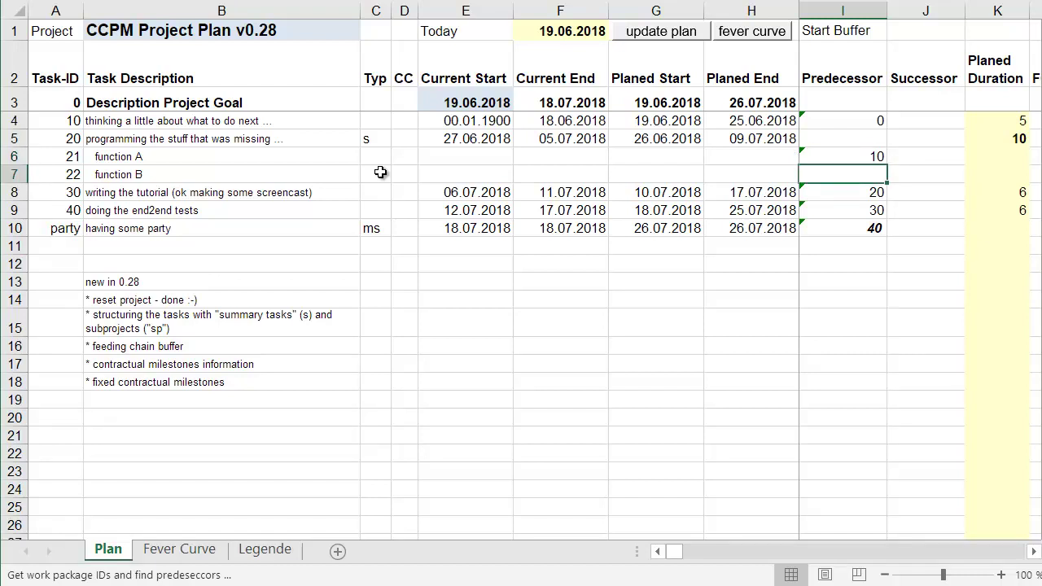
type("21")
key("ctrl+Return")
Step: Update the plan, dismiss the work package ID error, and clear the summary task's ID 20
left_click(656, 41)
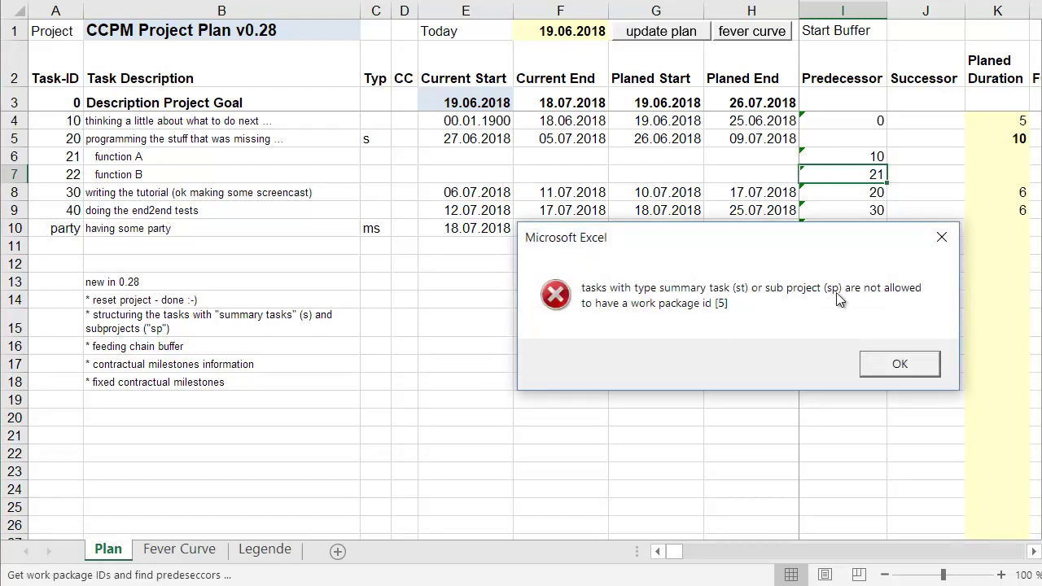
left_click(878, 373)
left_click(74, 136)
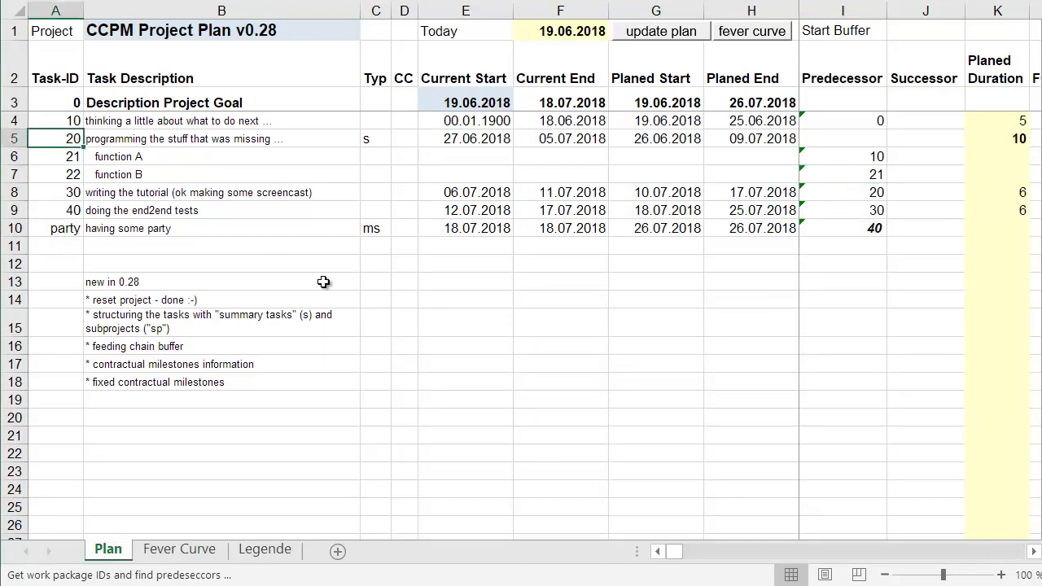
key("Delete")
key("Down")
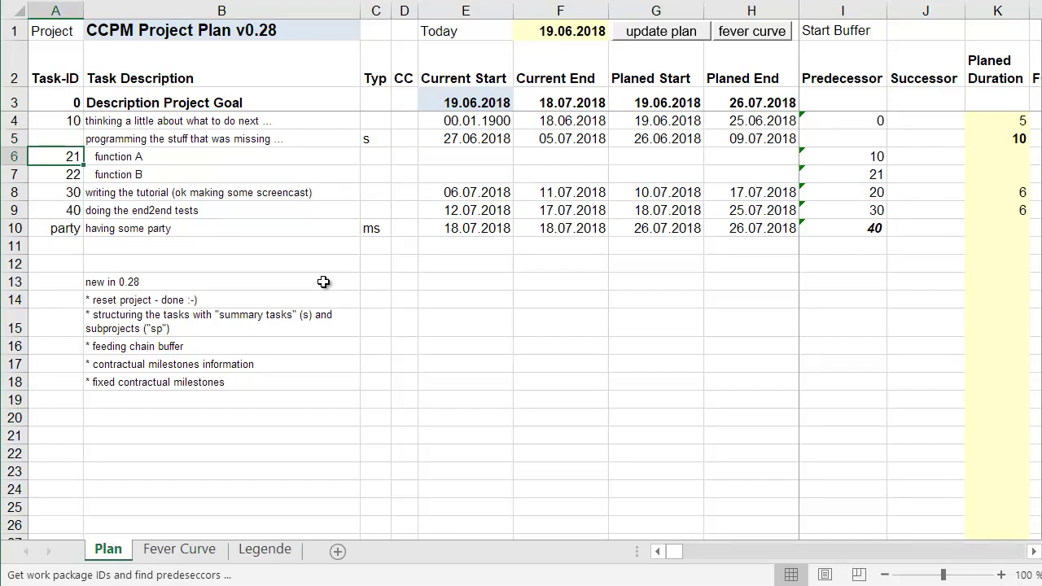
Step: Update the plan, dismiss the error, and delete the tutorial task's predecessor 20 in I8
left_click(682, 32)
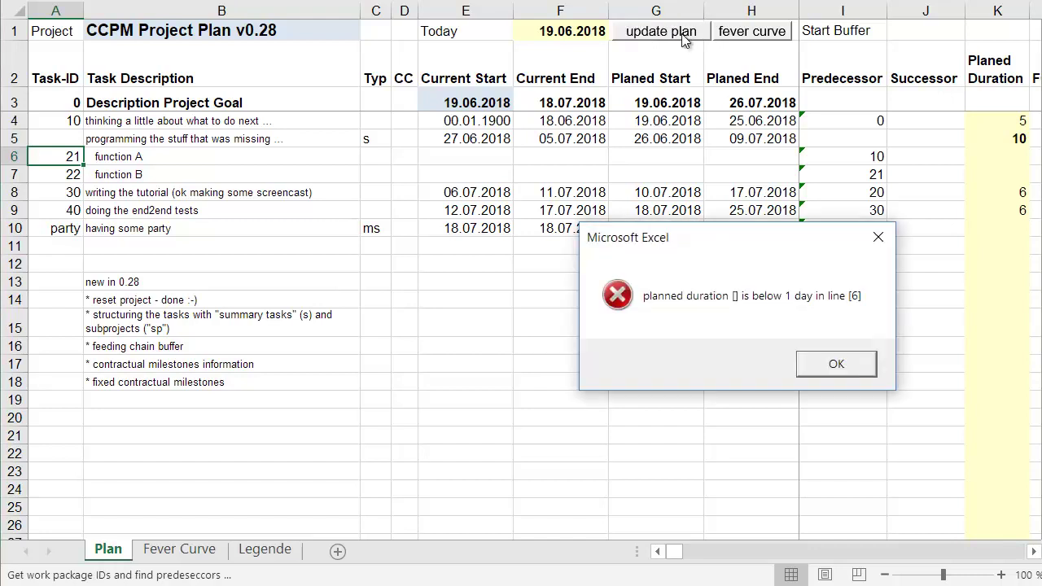
left_click(823, 365)
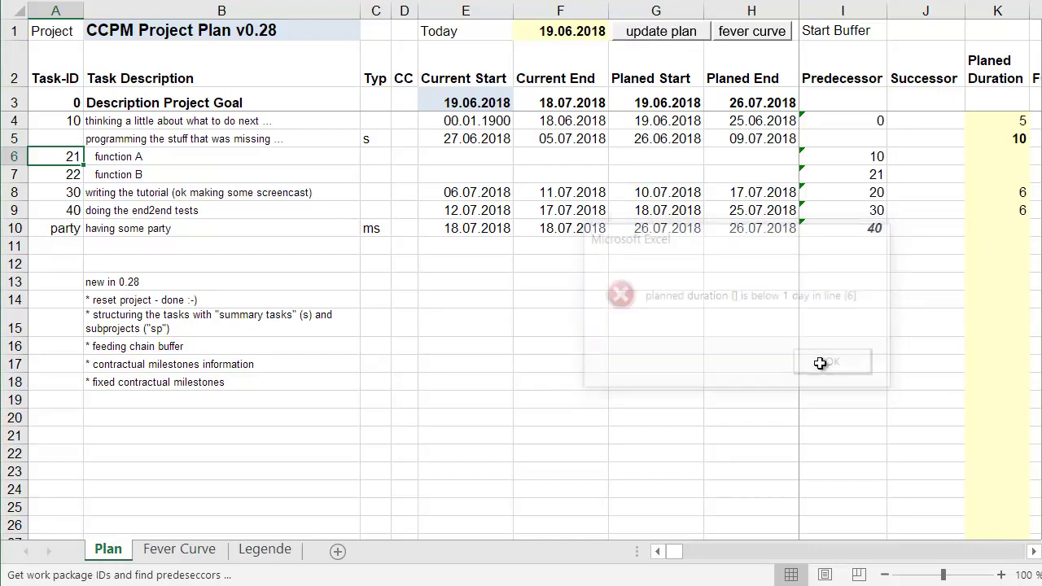
left_click(830, 194)
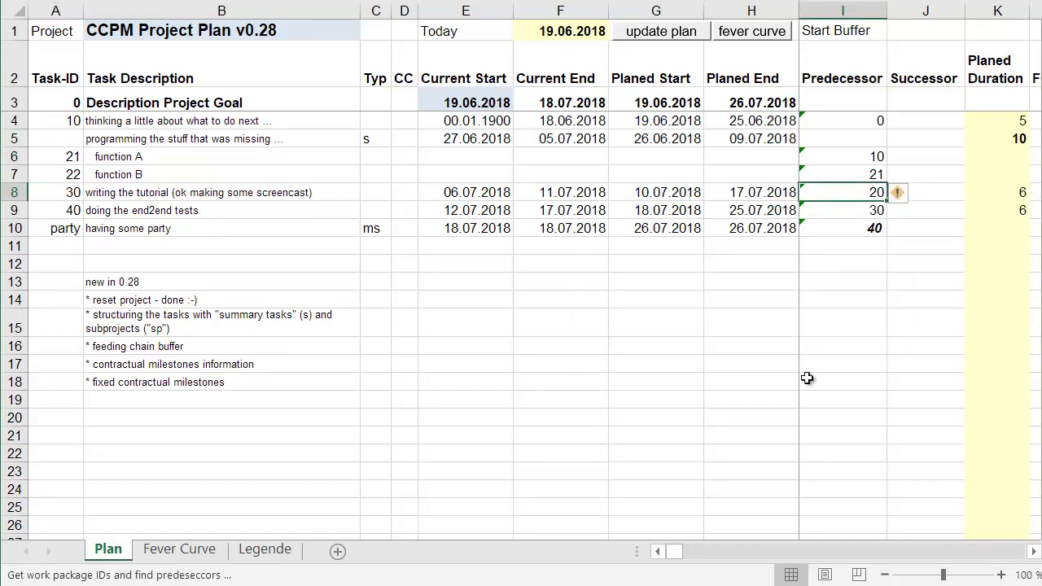
key("Delete")
key("Up")
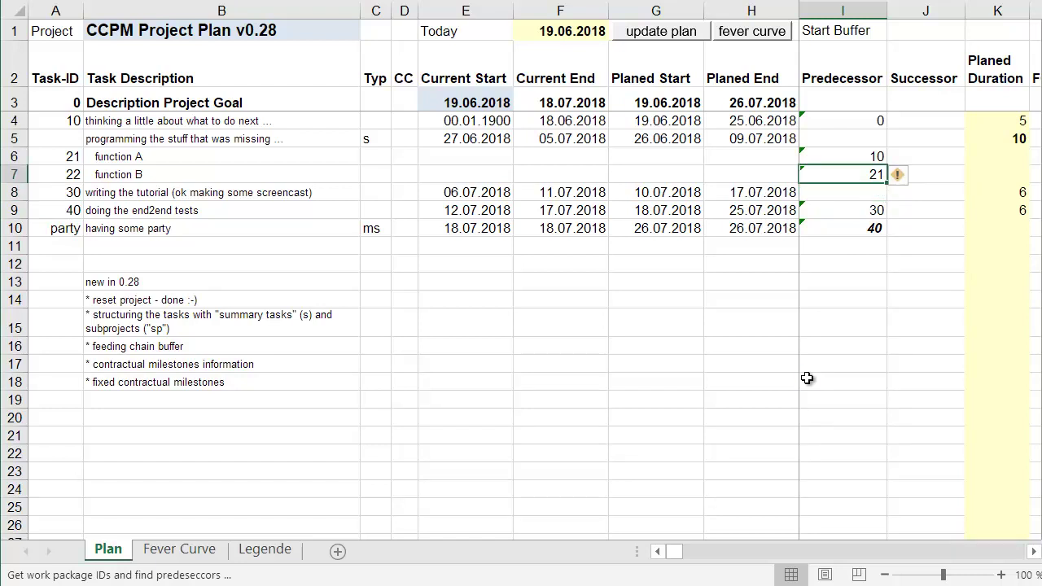
Step: Rerun update plan, dismiss the duration error, and enter duration 5 for function A and B
left_click(675, 38)
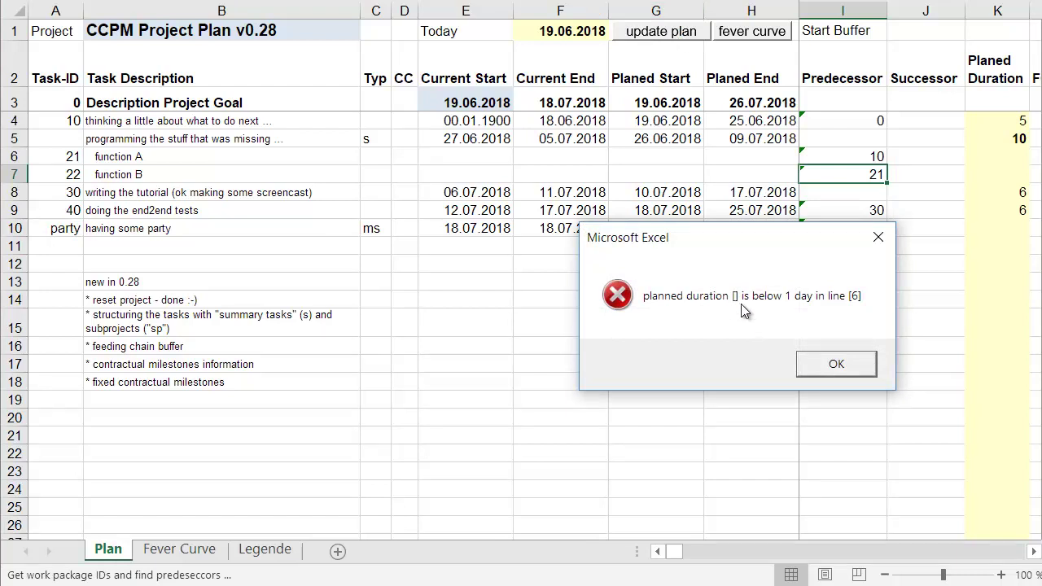
left_click(837, 364)
left_click(1006, 170)
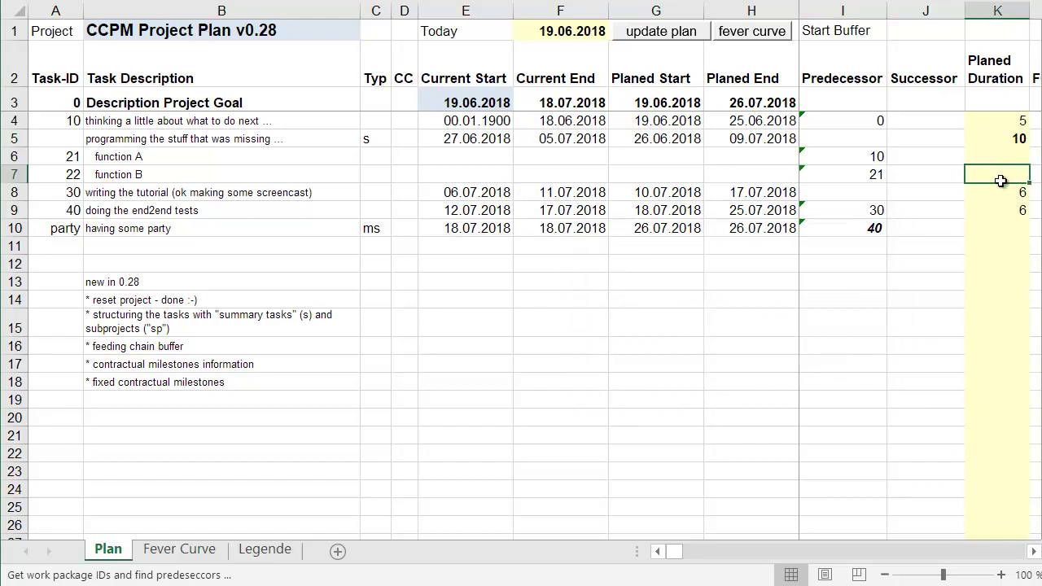
key("Up")
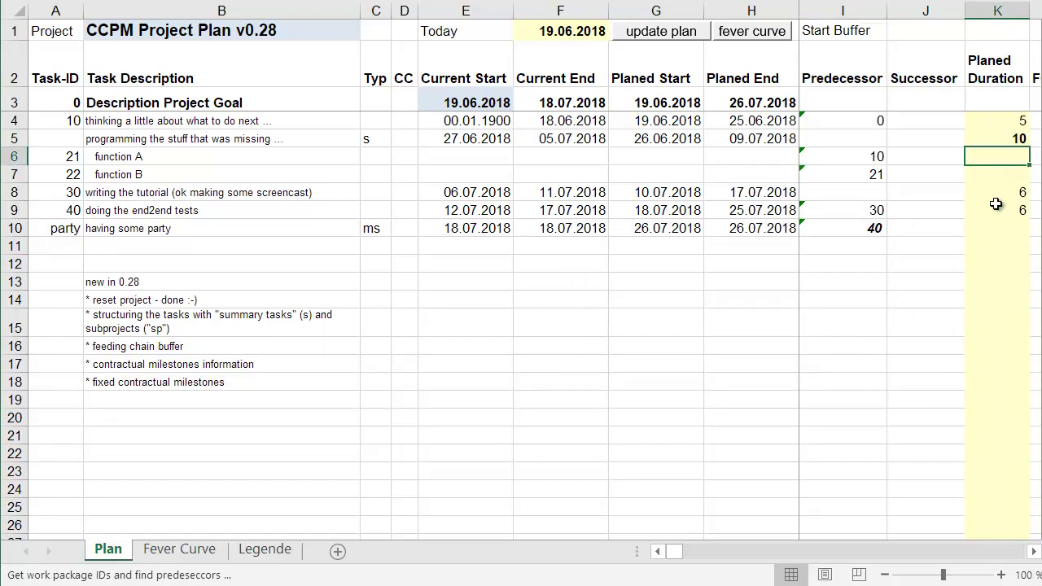
type("5")
key("Return")
type("5")
key("Return")
key("Up")
key("Up")
key("Up")
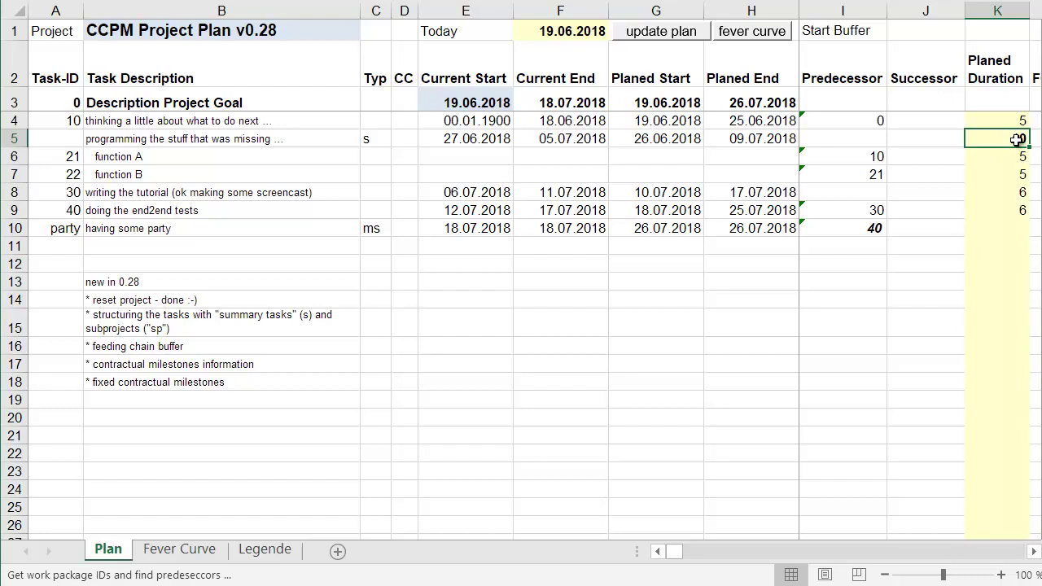
Step: Update the plan, dismiss the missing-predecessor error, and set the tutorial task's predecessor to 22
left_click(645, 30)
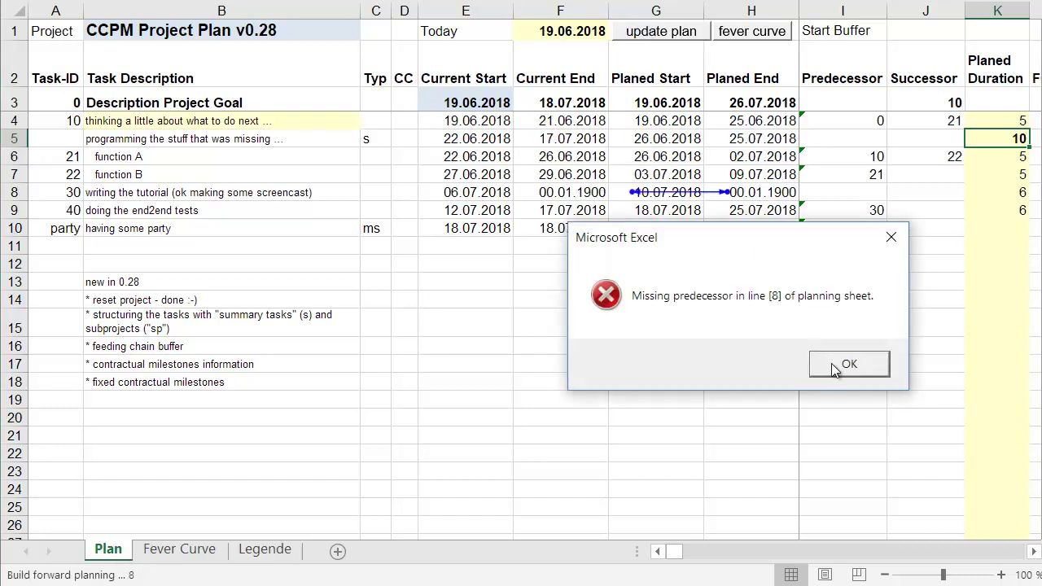
left_click(832, 363)
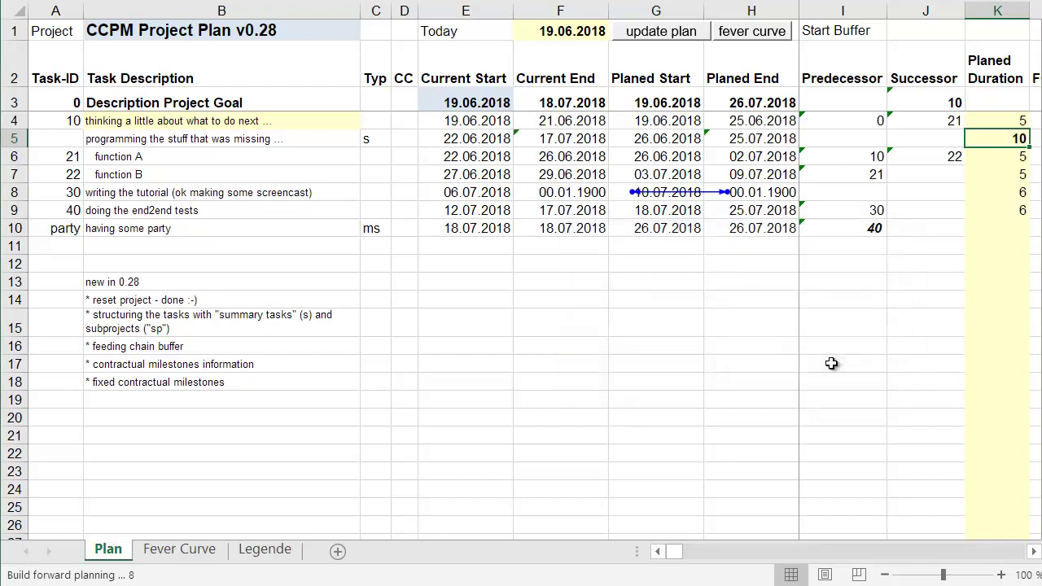
left_click(867, 194)
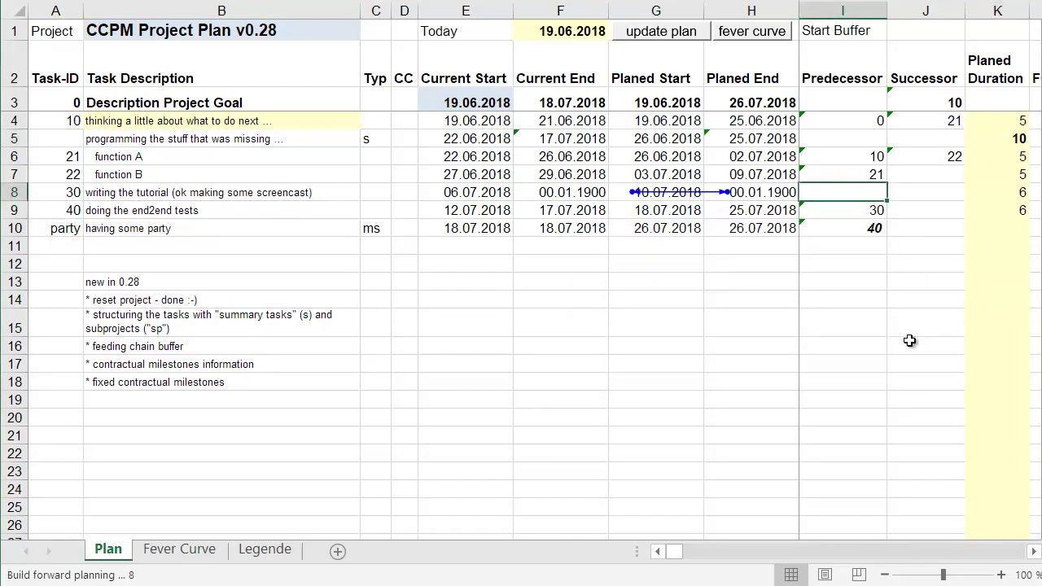
type("22")
key("Return")
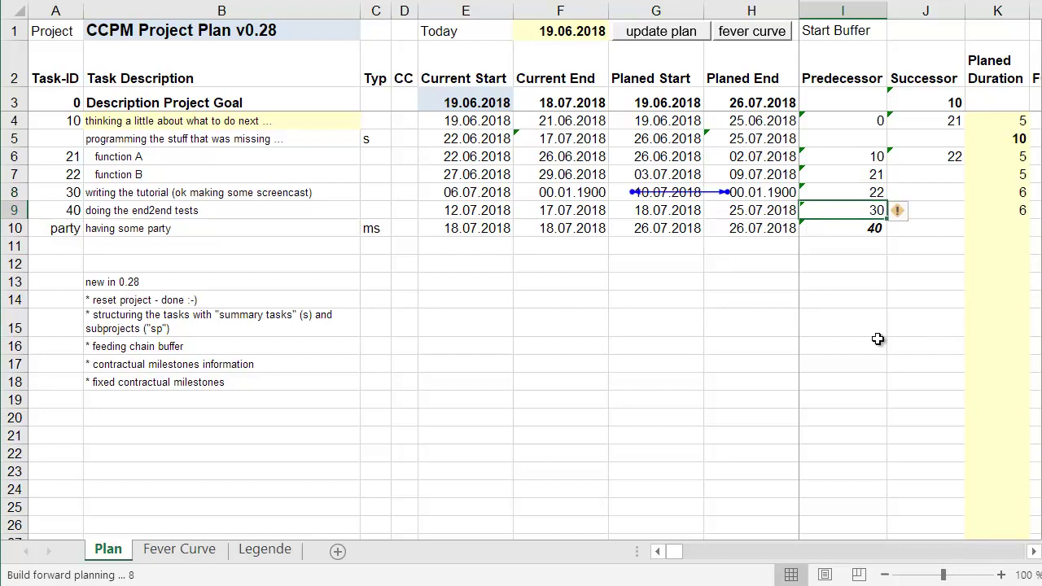
Step: Recalculate the plan and clear the summary task's planned duration 10 in K5
left_click(682, 31)
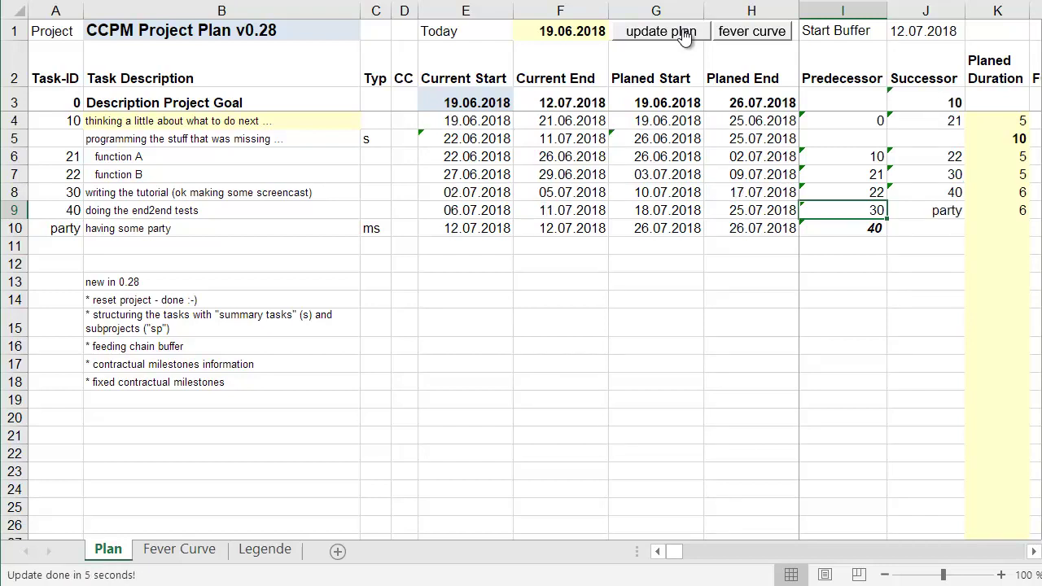
left_click(1018, 138)
key("Delete")
key("Left")
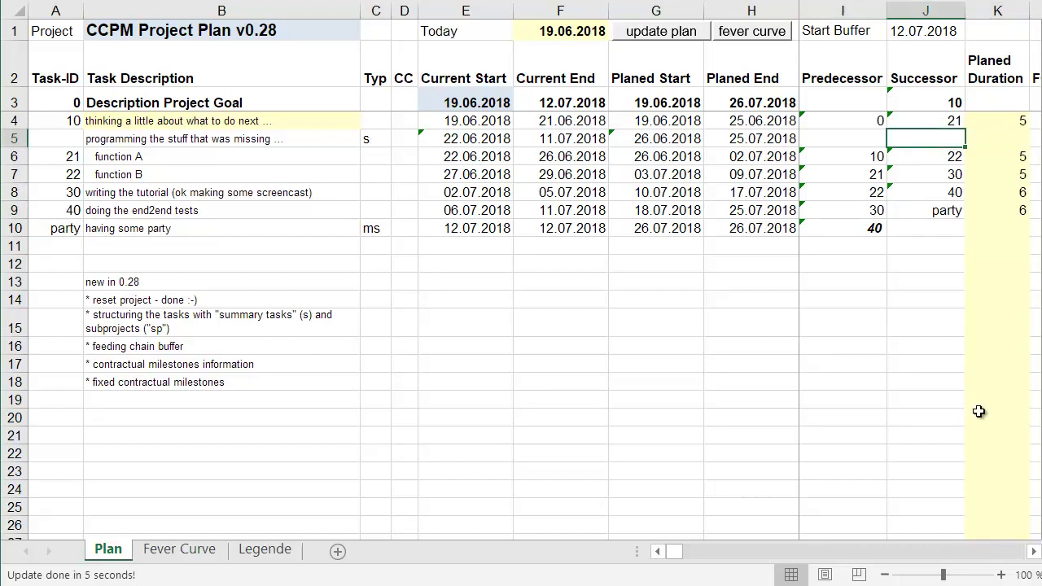
key("Left")
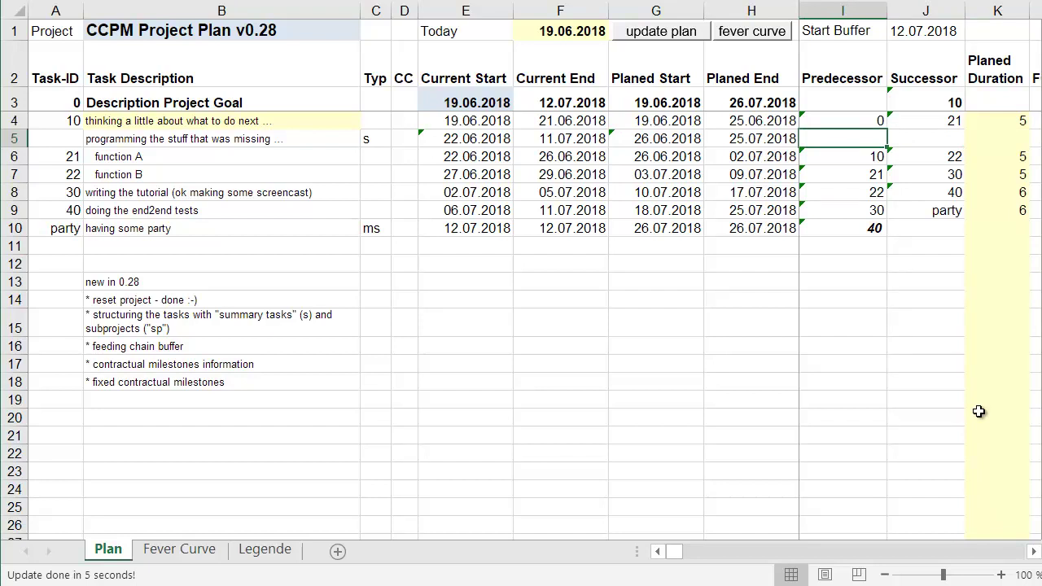
key("Left")
key("Left")
key("Left")
key("Left")
key("Left")
key("Left")
key("Left")
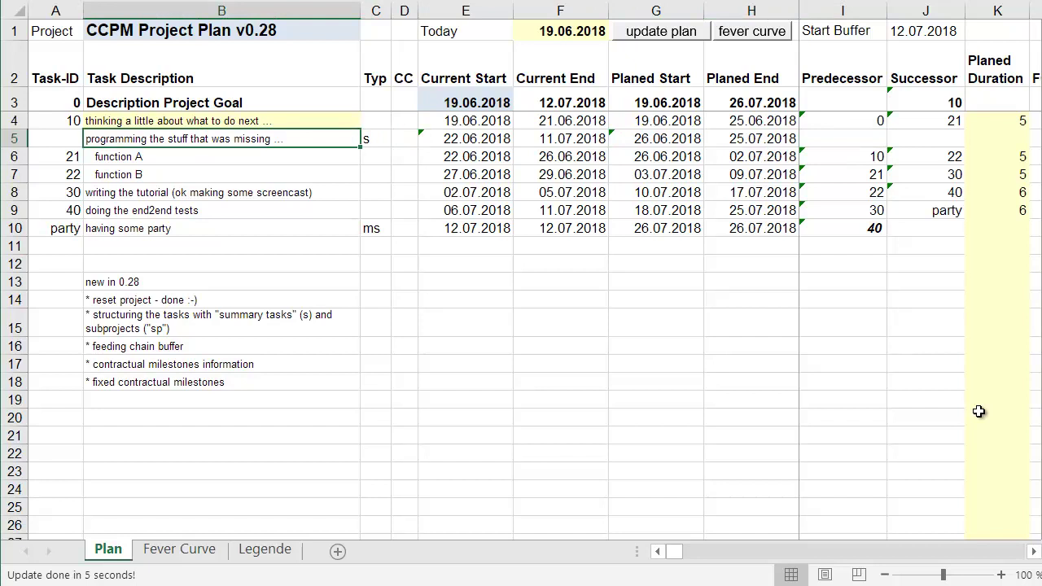
double_click(479, 139)
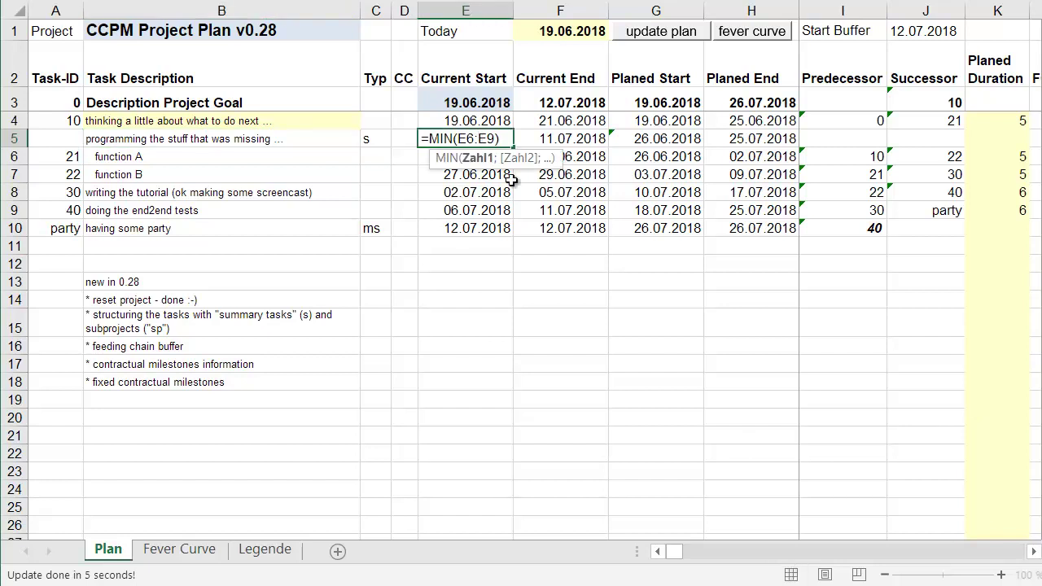
left_click_drag(492, 138, 484, 136)
key("Escape")
key("Right")
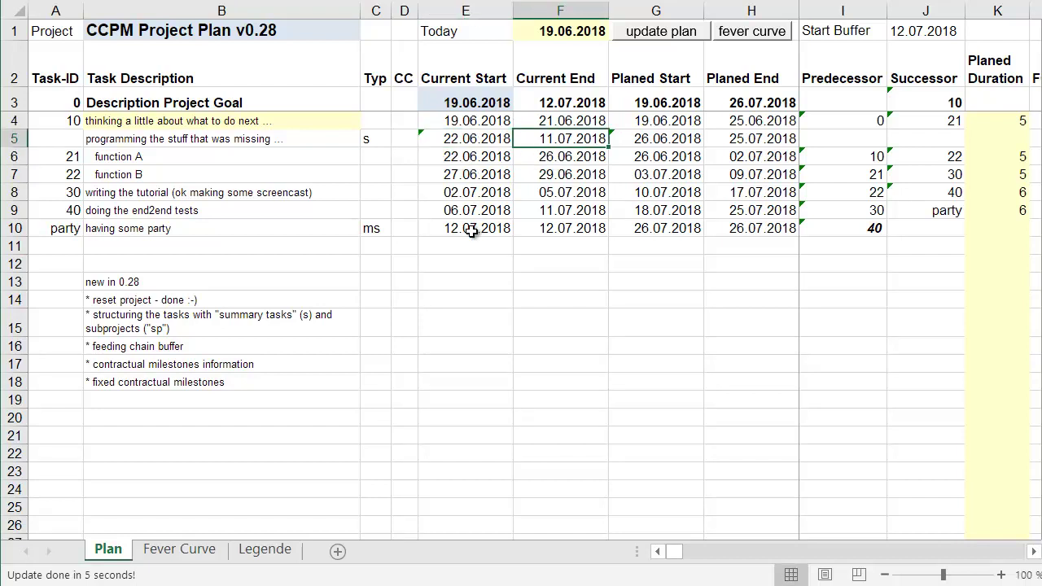
key("Left")
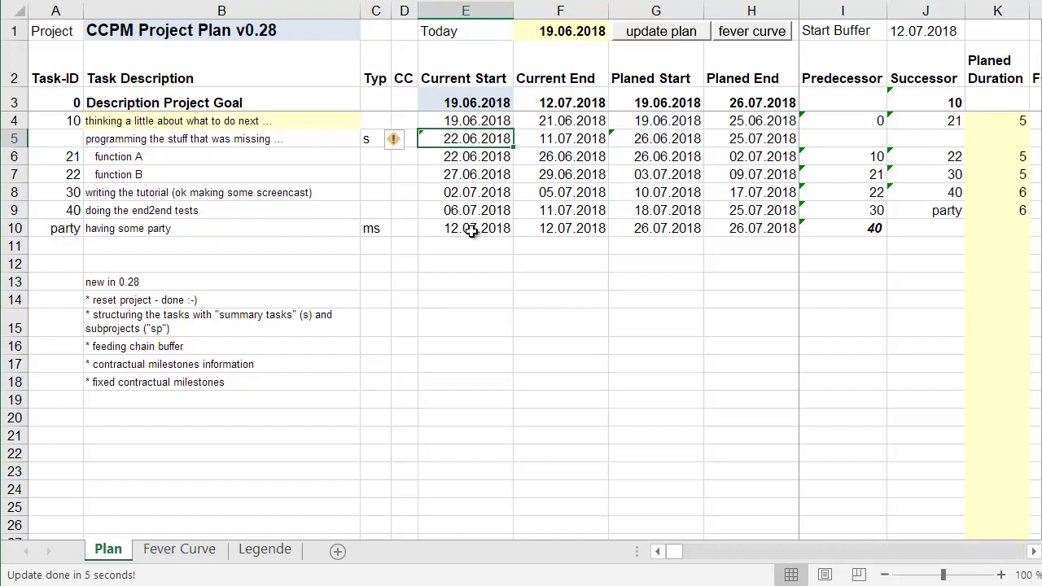
key("Down")
key("Down")
key("Down")
key("Down")
key("Down")
key("Up")
key("Up")
key("Up")
key("Up")
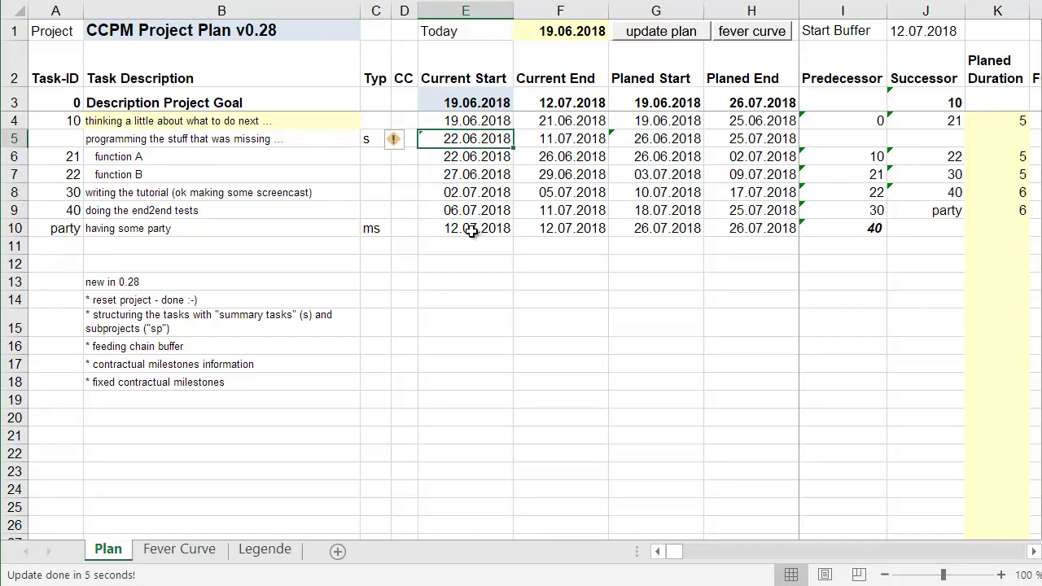
key("Up")
key("Right")
key("Right")
key("Right")
key("Right")
key("Right")
key("Right")
key("Right")
key("Right")
key("Right")
key("Right")
key("Right")
key("Right")
key("Right")
key("Right")
key("Right")
key("Right")
key("Right")
key("Right")
key("Right")
key("Right")
key("Right")
key("Right")
key("Right")
key("Right")
key("Right")
key("Right")
key("Right")
key("Right")
key("Right")
key("Right")
key("Right")
key("Right")
key("Right")
key("Right")
key("Right")
key("Right")
key("Right")
key("Right")
key("Right")
key("Right")
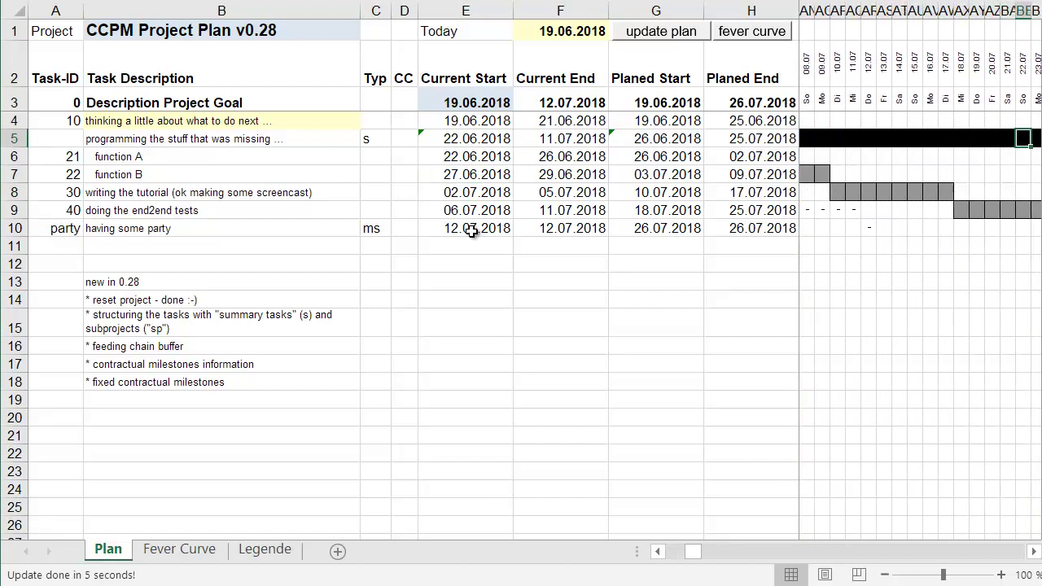
key("Right")
key("Right")
key("Right")
key("Right")
key("Right")
key("Right")
key("Right")
key("Right")
key("Right")
key("Right")
key("Right")
key("Left")
key("Left")
key("Left")
key("Left")
key("Left")
key("Left")
key("Left")
key("Left")
key("Left")
key("Left")
key("Left")
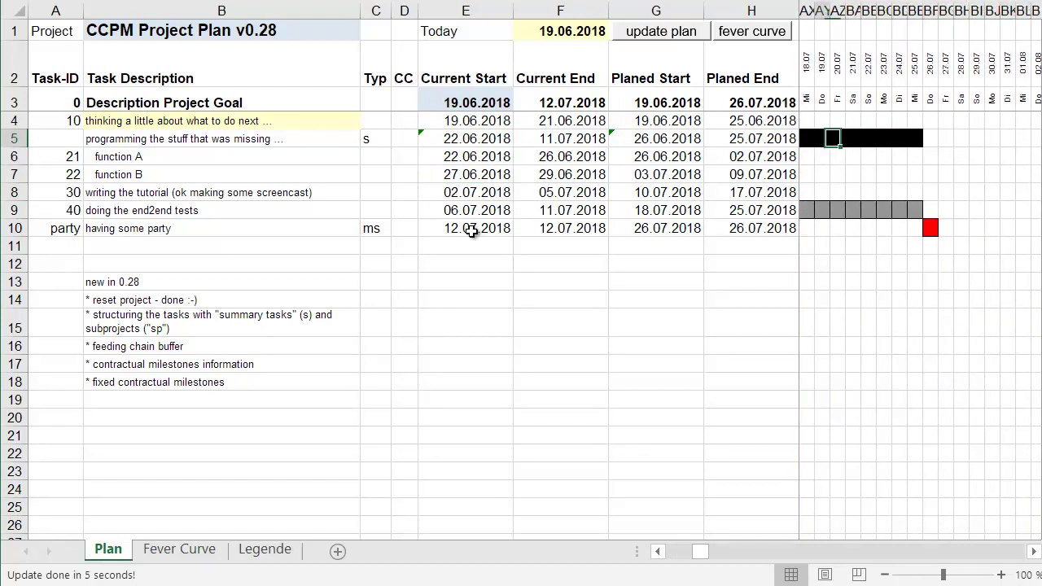
key("Left")
key("Left")
key("Left")
key("Left")
key("Left")
key("Left")
key("Left")
key("Left")
key("Left")
key("Left")
key("Left")
key("Left")
key("Left")
key("Left")
key("Left")
key("Left")
key("Left")
key("Left")
key("Left")
key("Left")
key("Left")
key("Left")
key("Left")
key("Left")
key("Left")
key("Left")
key("Left")
key("Left")
key("Left")
key("Left")
key("Left")
key("Left")
key("Left")
key("Left")
key("Left")
key("Left")
key("Left")
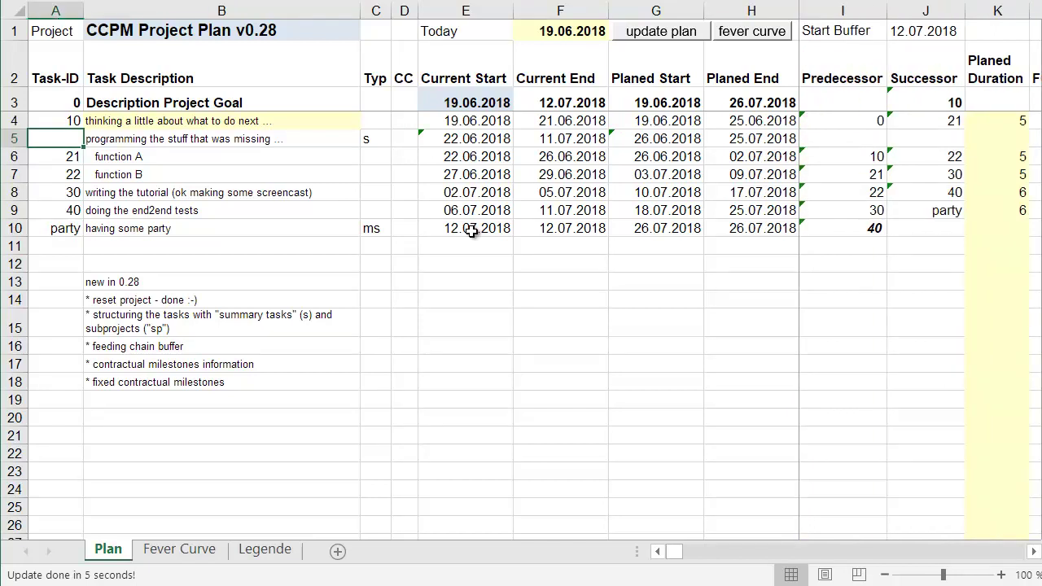
key("Right")
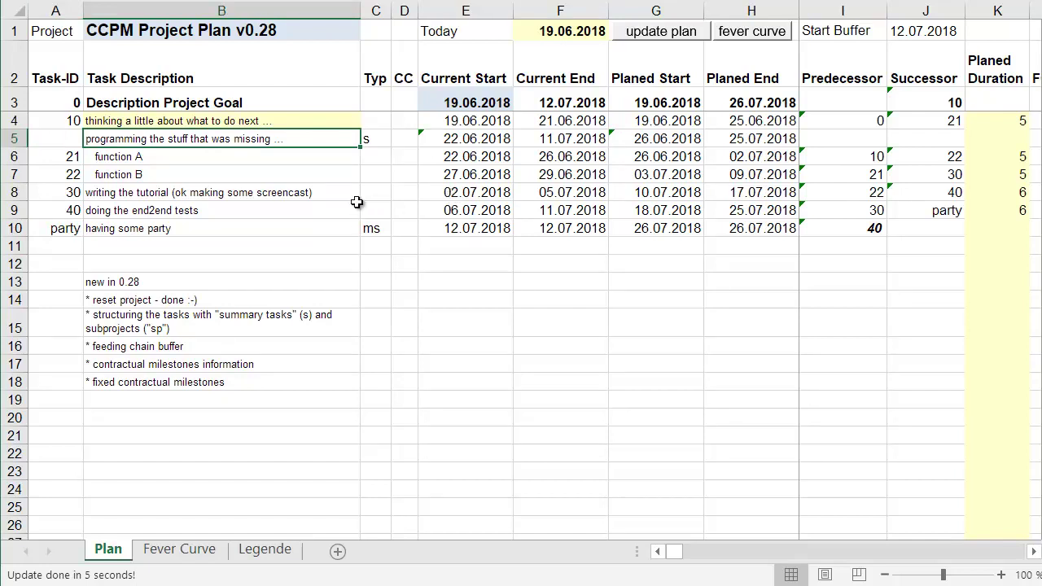
Step: Insert a 'programming ended' milestone row of type ms above the tutorial task
left_click(13, 193)
right_click(13, 192)
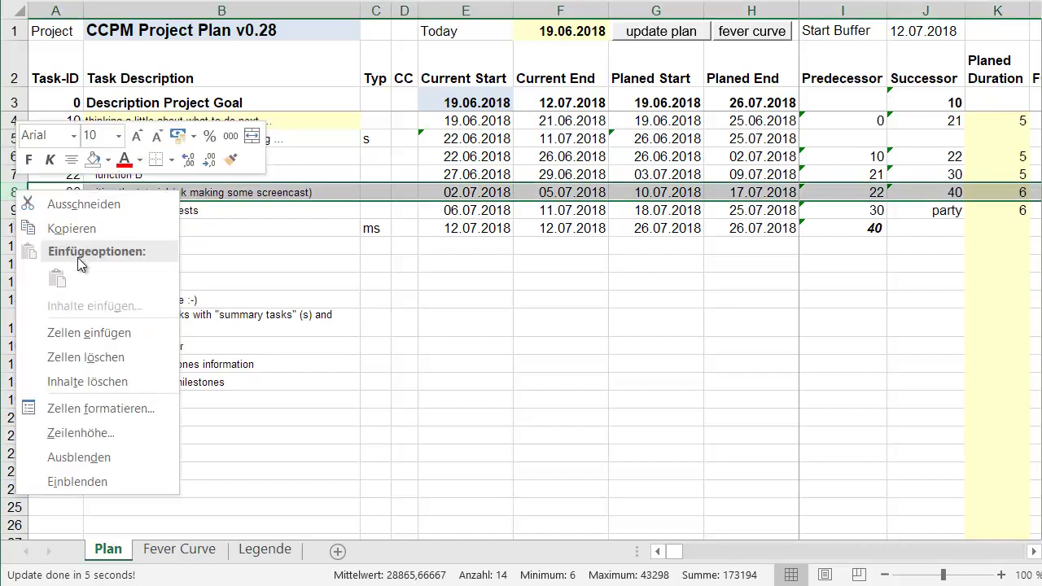
left_click(104, 330)
left_click(244, 193)
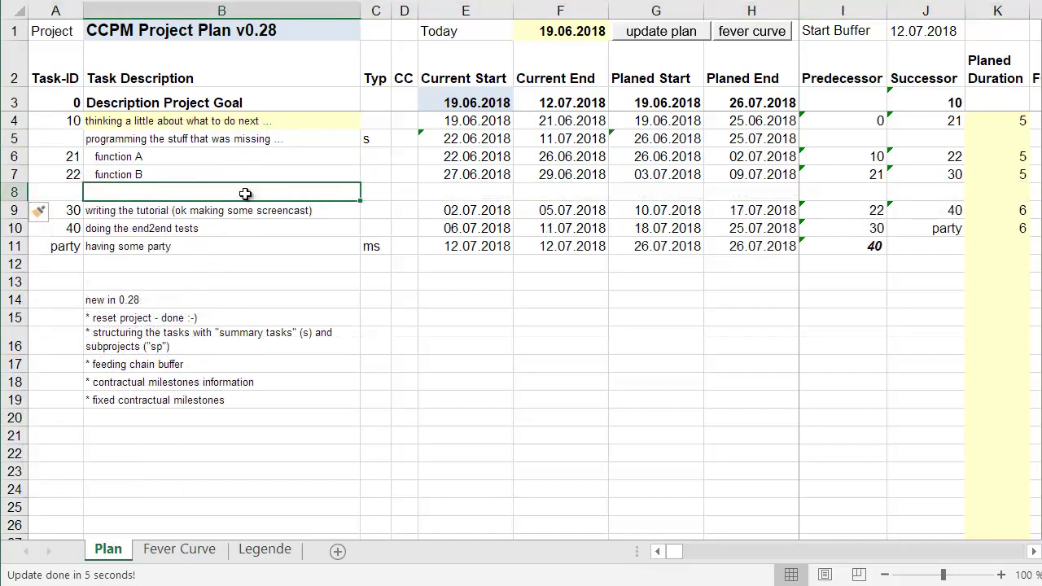
left_click(384, 189)
type("ms")
key("Return")
key("Up")
key("Left")
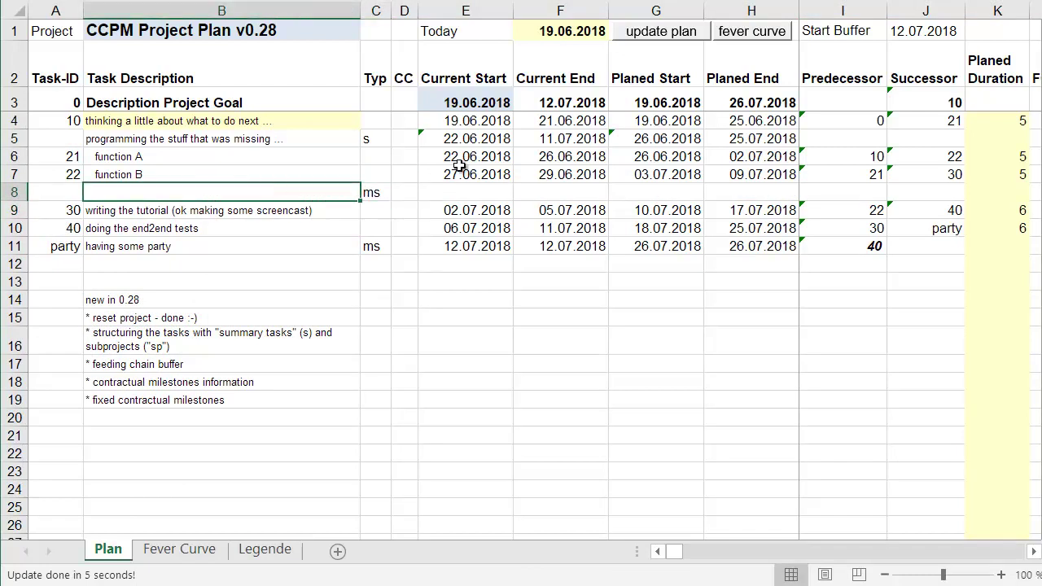
type("pr")
key("shift+Right")
key("shift+Right")
key("shift+Right")
key("shift+Right")
key("shift+Right")
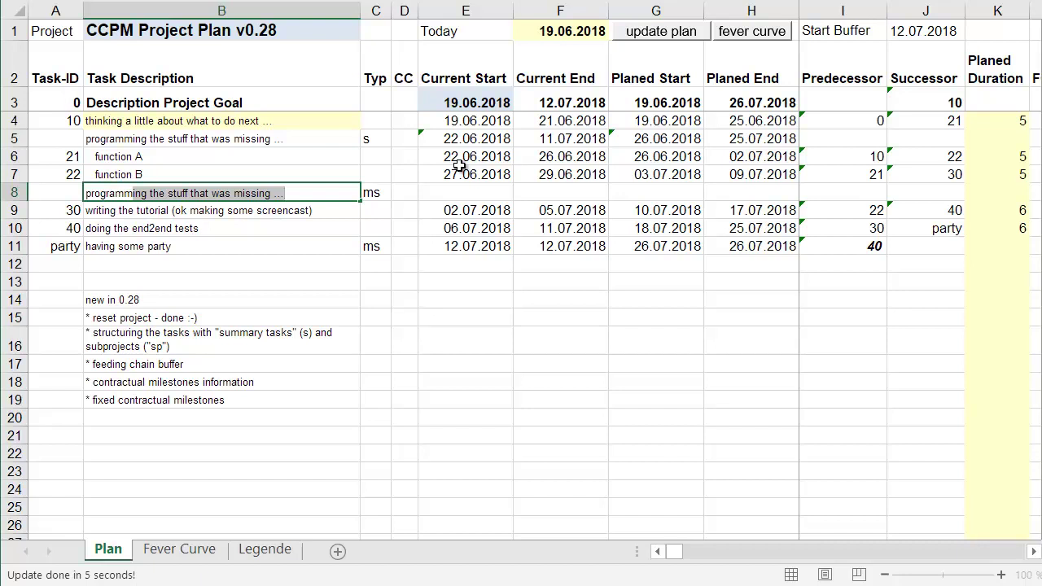
type("ended")
key("Return")
Step: Give the milestone ID 23 with predecessor 22, and make 23 the tutorial task's predecessor
key("Up")
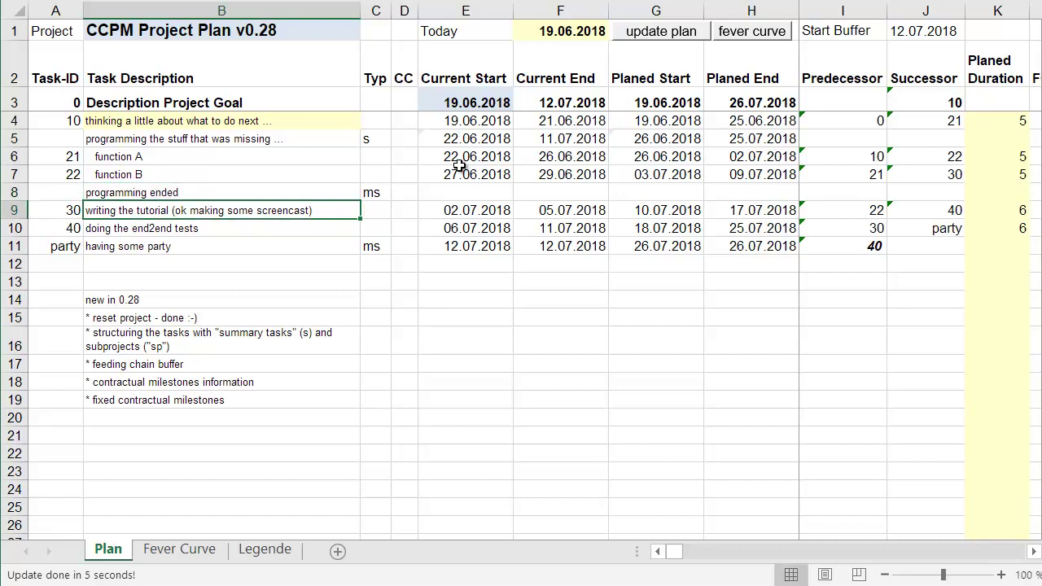
key("Left")
type("23")
key("Right")
key("Right")
key("Right")
key("Right")
key("Right")
key("Right")
key("Right")
key("Right")
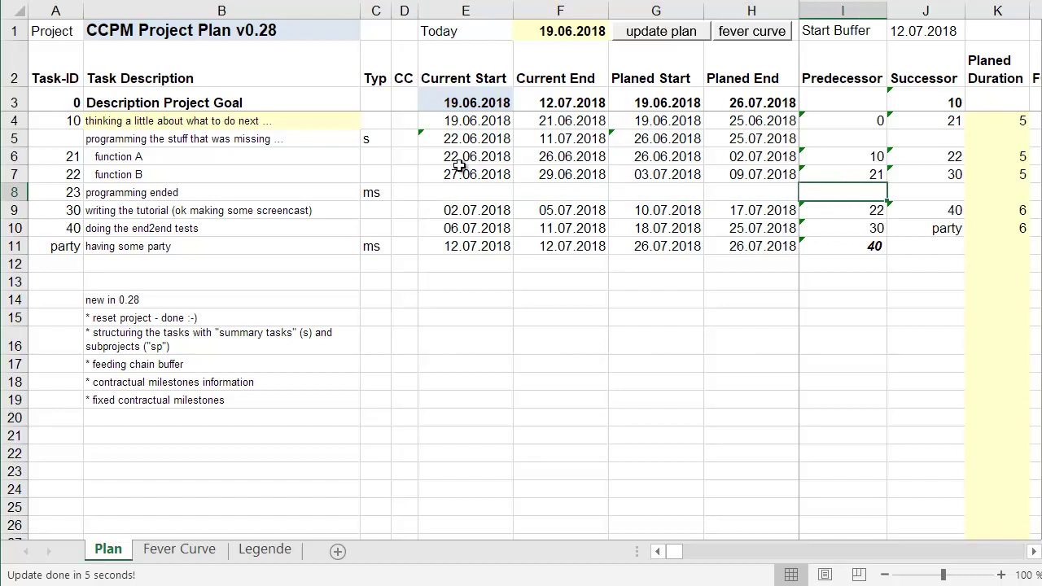
type("22")
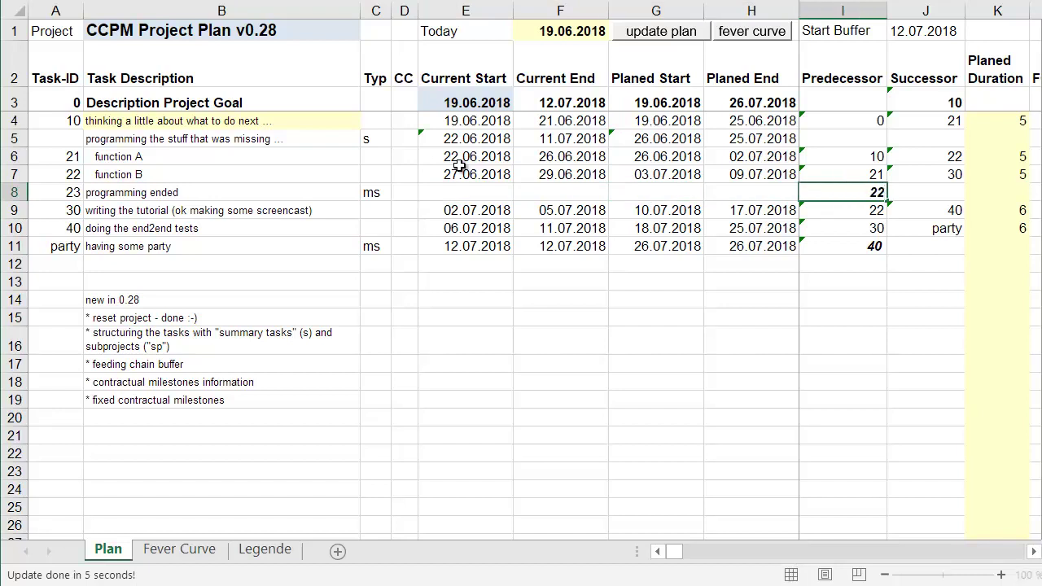
key("Return")
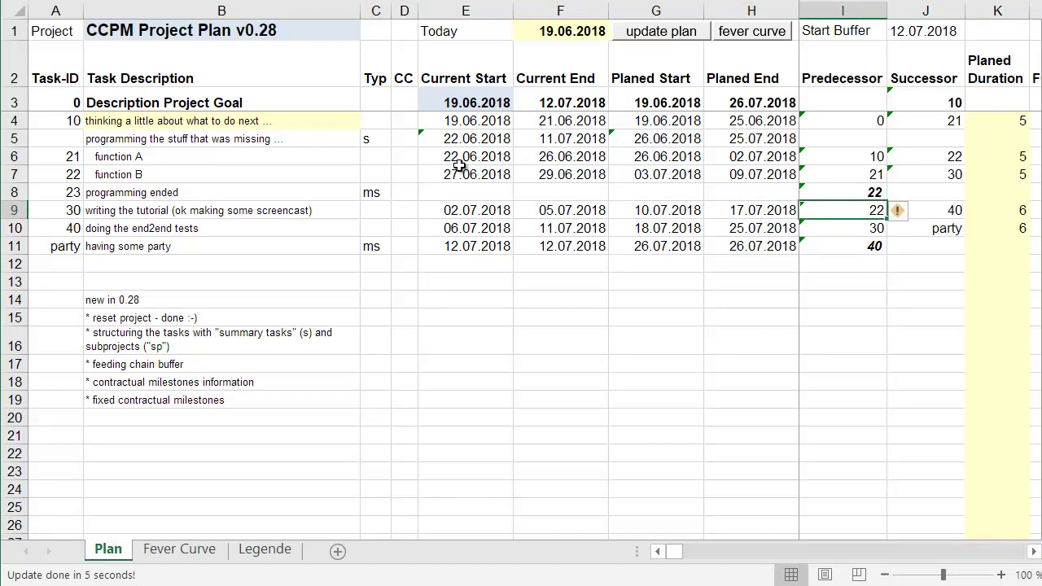
type("23")
key("Up")
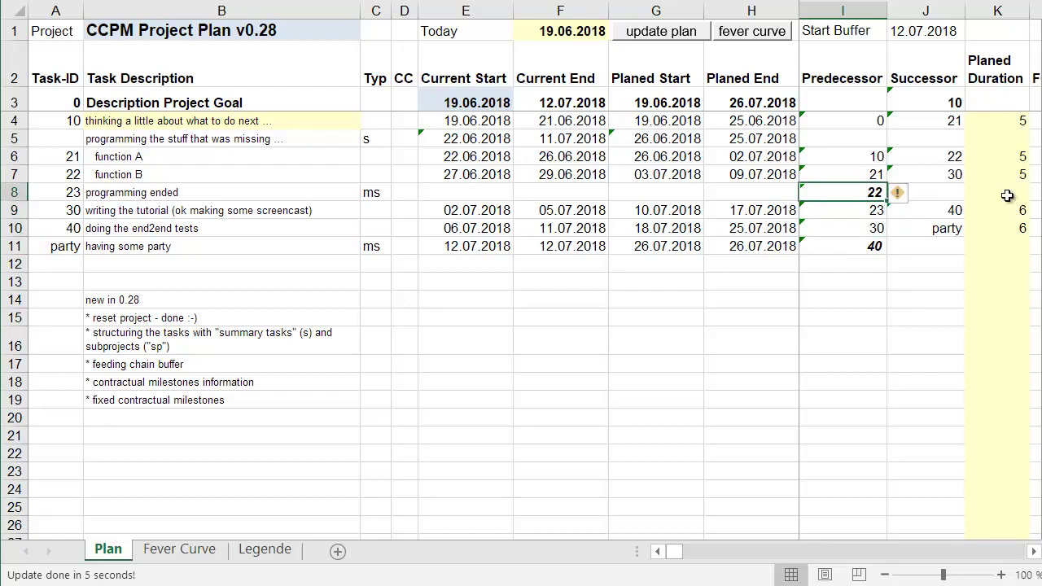
Step: Recalculate the plan and inspect the summary start formula =MIN(E6:E7) in E5
left_click(643, 38)
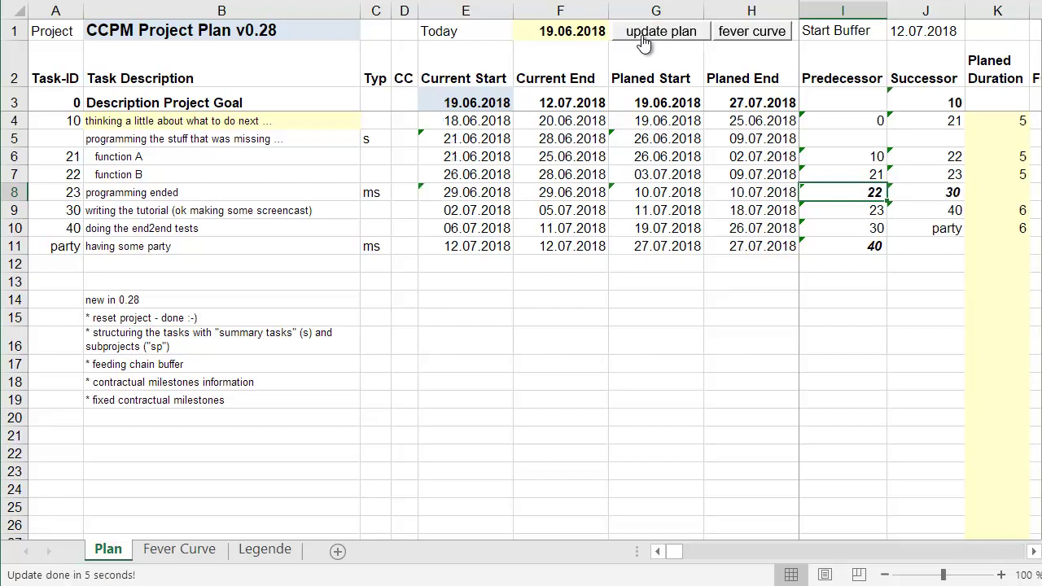
left_click(476, 136)
double_click(478, 137)
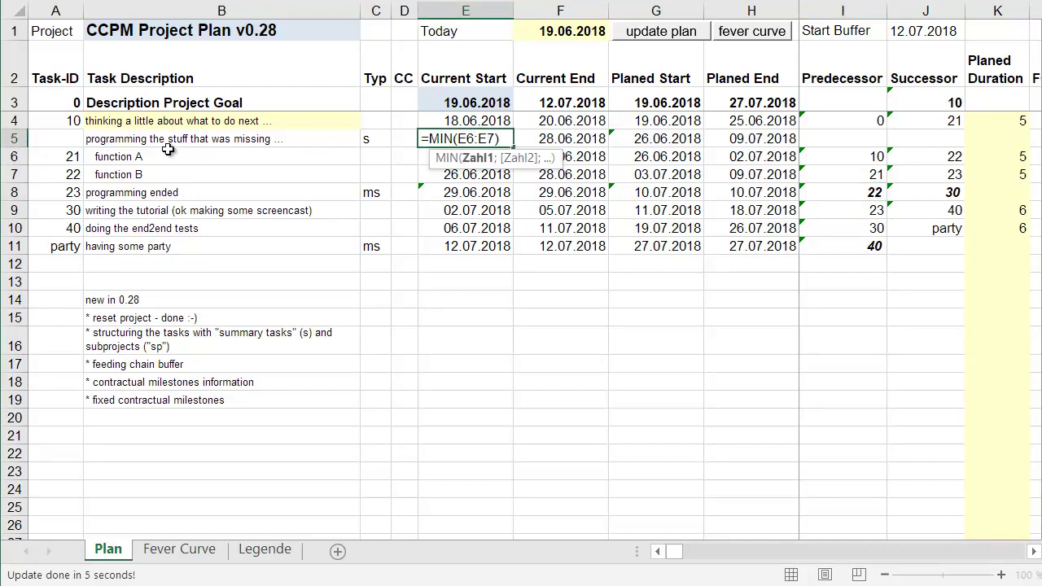
key("Return")
key("Return")
Step: Review the start and end dates of the summary task and functions A and B
key("Up")
key("Up")
key("Right")
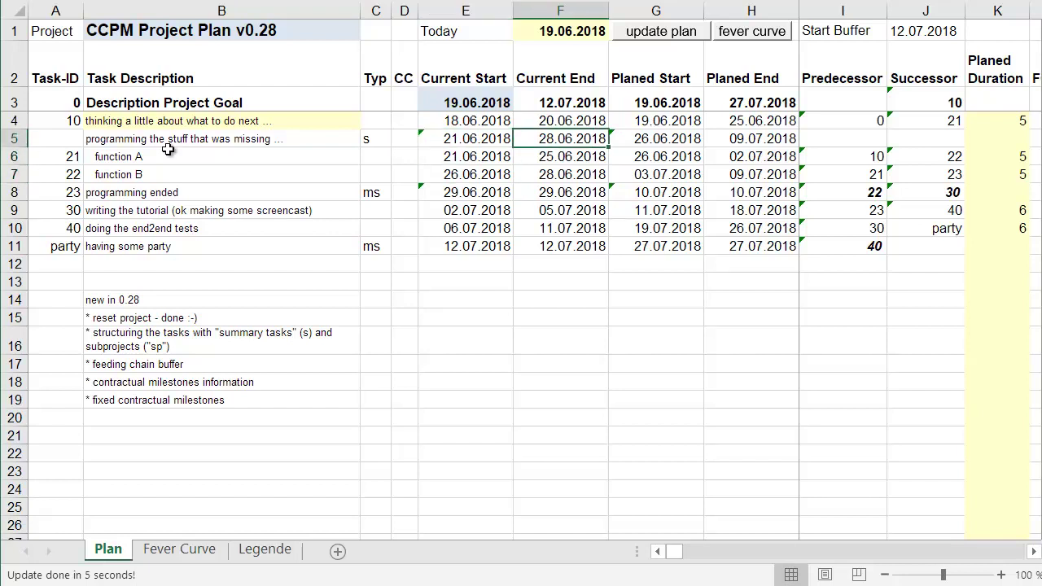
key("Down")
key("Down")
key("Right")
key("Right")
key("Up")
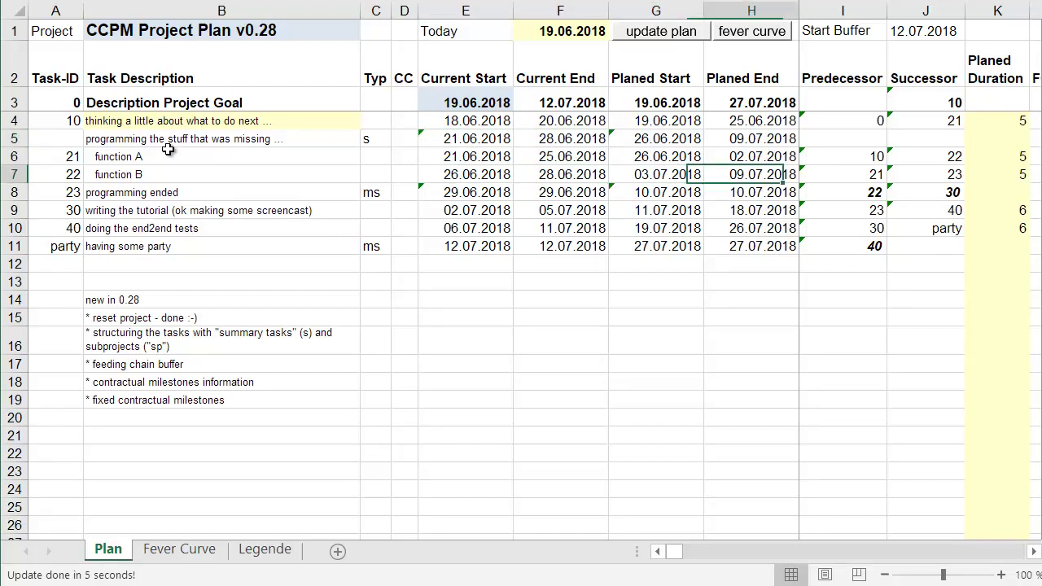
key("Up")
Step: Trace the summary Gantt bar to 09.07 and the milestone marker on 10.07
key("Right")
key("Right")
key("Right")
key("Right")
key("Right")
key("Right")
key("Right")
key("Right")
key("Right")
key("Right")
key("Right")
key("Right")
key("Right")
key("Right")
key("Right")
key("Right")
key("Right")
key("Right")
key("Right")
key("Right")
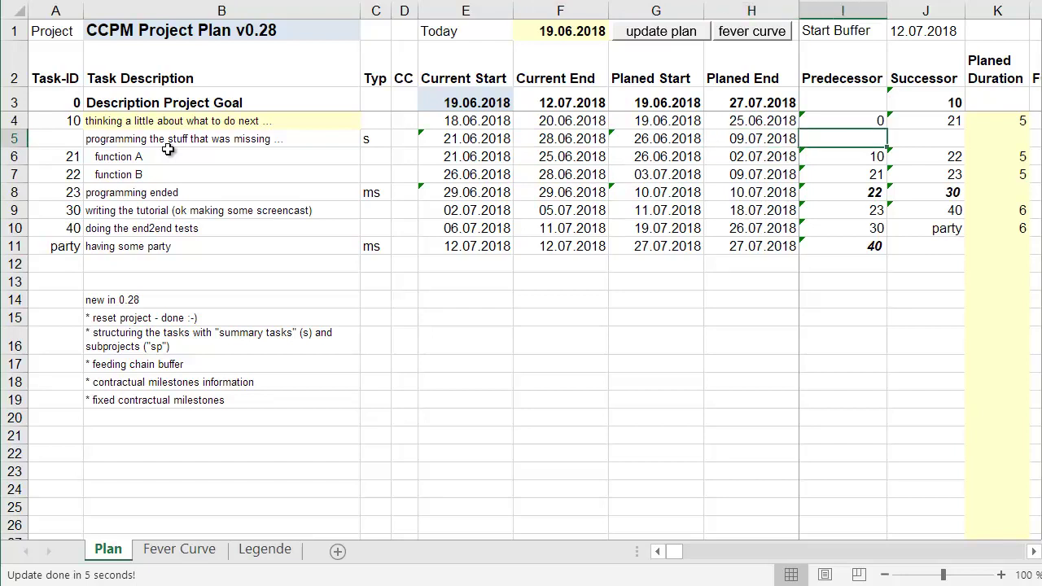
key("Right")
key("Right")
key("Right")
key("Left")
key("Left")
key("Left")
key("Left")
key("Left")
key("Left")
key("Left")
key("Left")
key("Left")
key("Left")
key("Left")
key("Left")
key("Left")
key("Left")
key("Right")
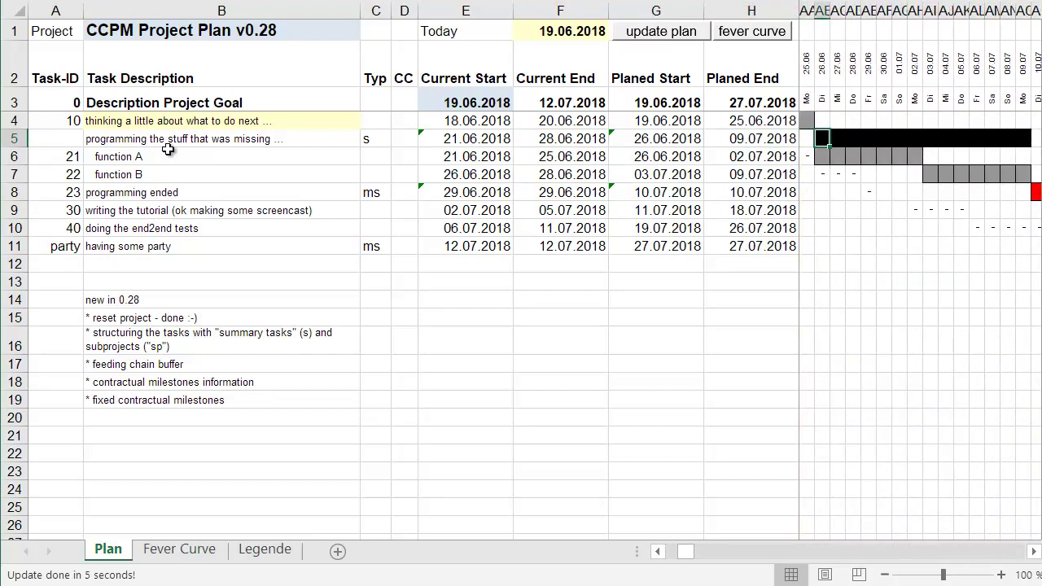
key("Right")
key("Right")
key("Right")
key("Right")
key("Right")
key("Right")
key("Right")
key("Right")
key("Right")
key("Right")
key("Right")
key("Right")
key("Right")
key("Down")
key("Down")
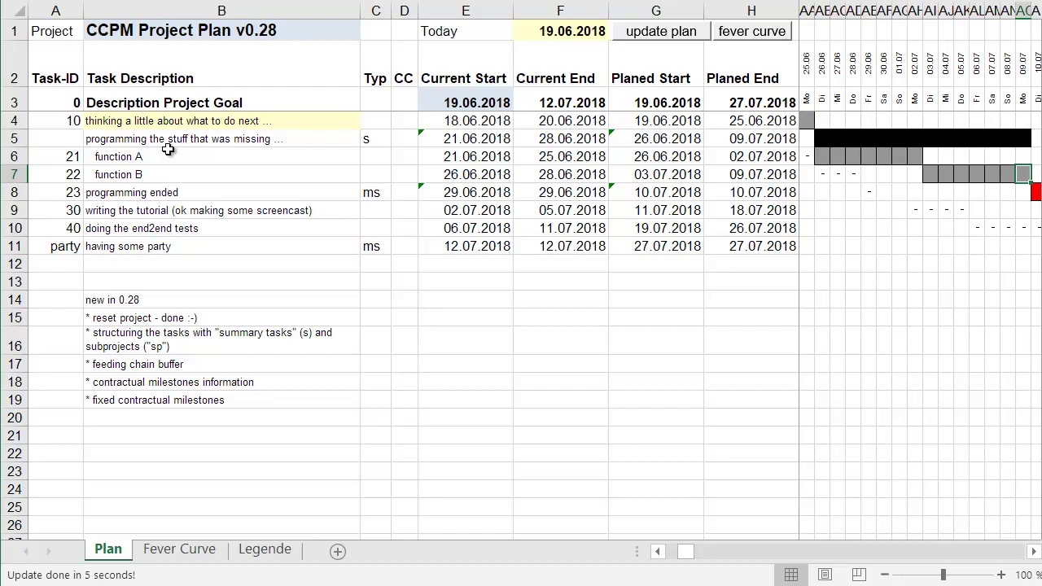
key("Down")
key("Right")
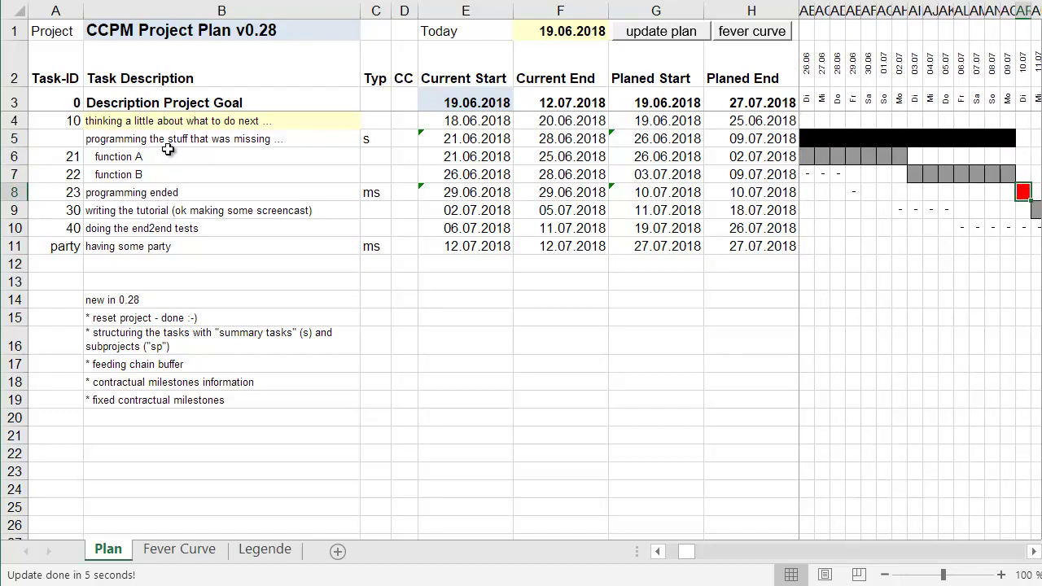
key("Left")
key("Left")
key("Left")
key("Left")
key("Left")
key("Left")
key("Left")
key("Left")
key("Left")
key("Left")
key("Left")
key("Left")
key("Left")
key("Left")
key("Left")
key("Left")
key("Left")
key("Left")
key("Left")
key("Left")
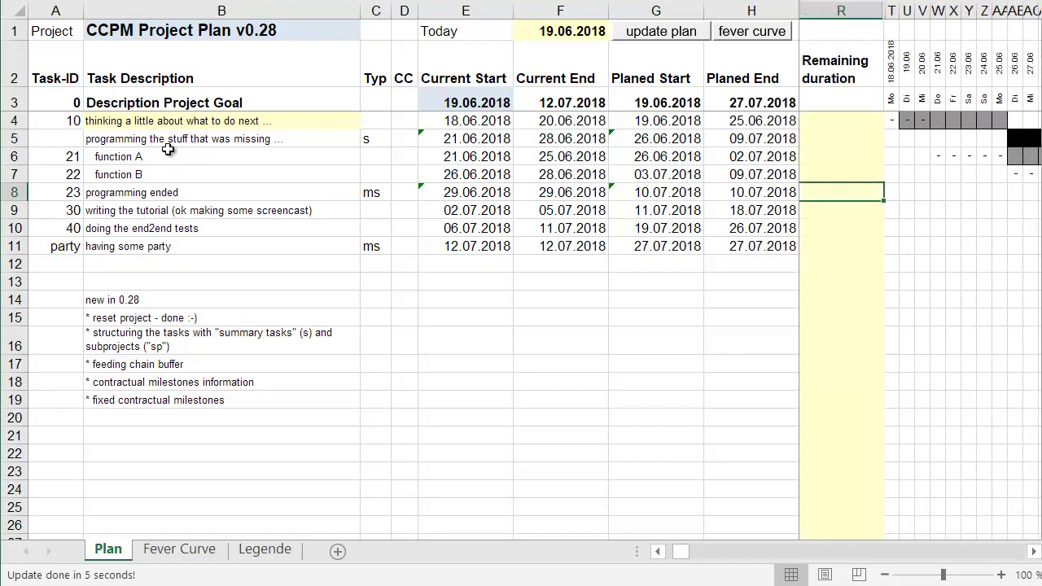
key("Home")
key("Right")
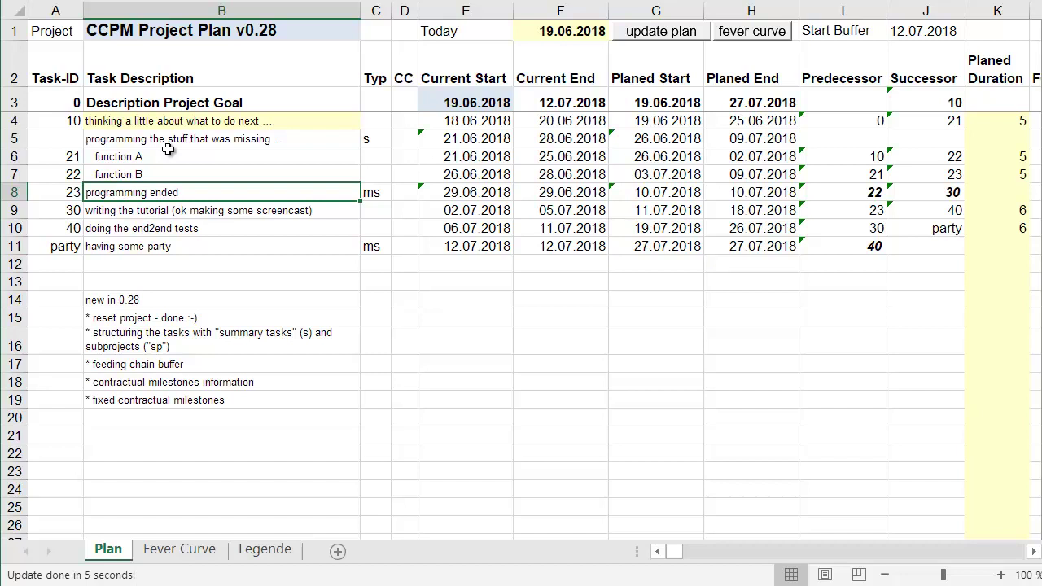
Step: Append ' - done :-)' to the summary tasks and subprojects note in B16
double_click(261, 350)
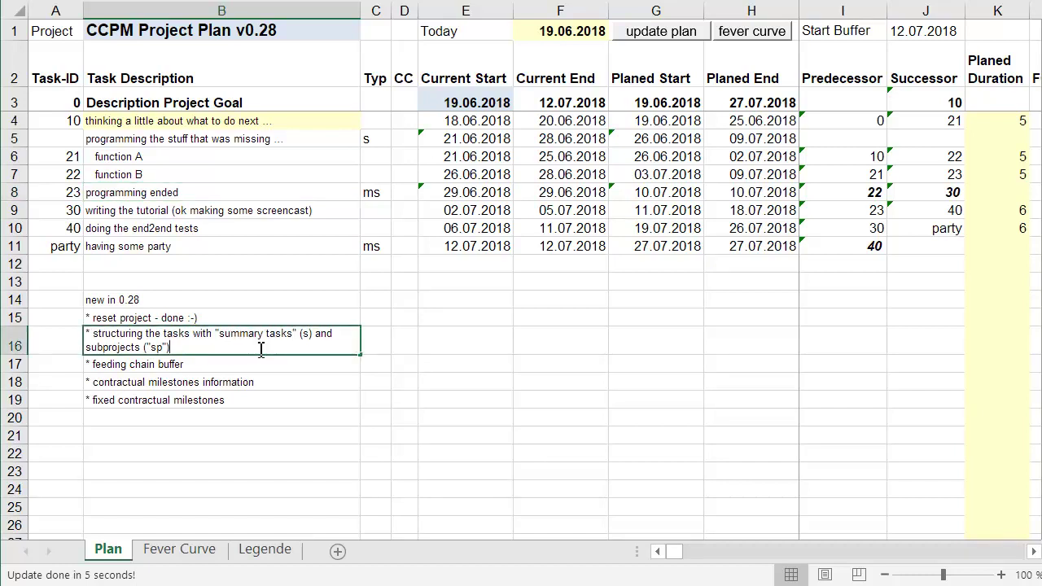
type("- done")
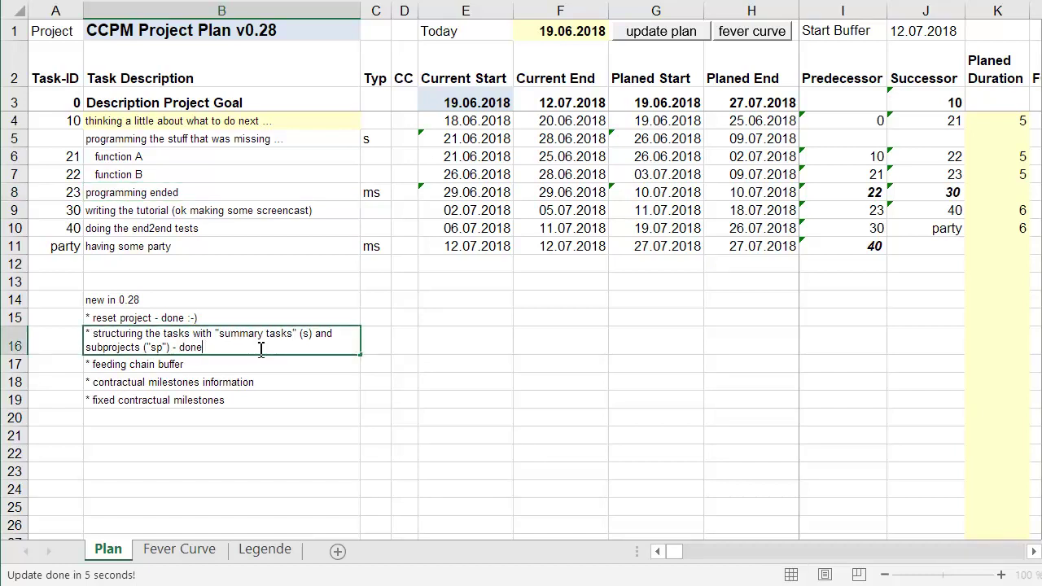
type(" ::")
key("BackSpace")
type("-)")
key("Return")
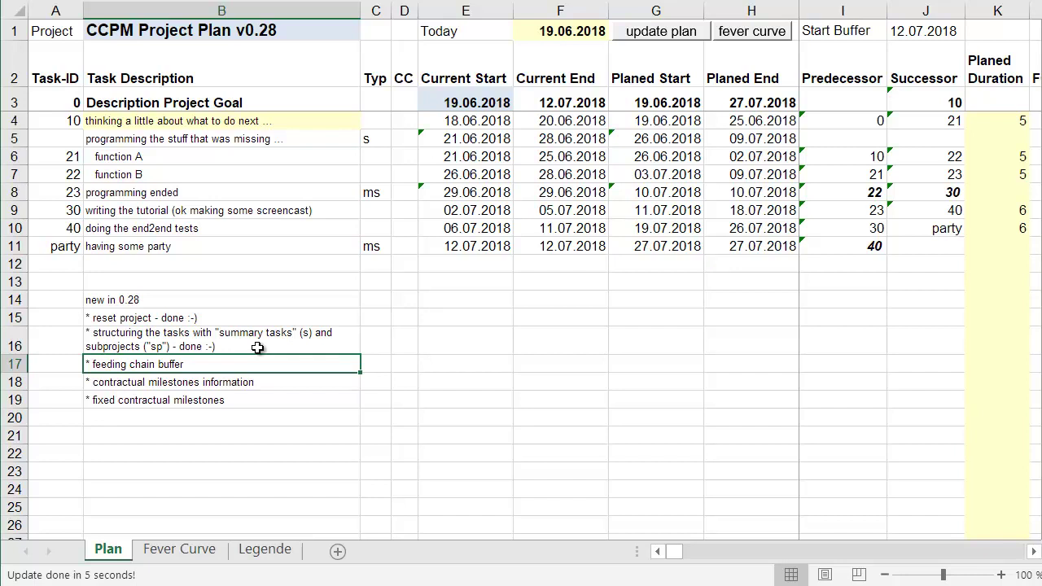
key("Up")
key("Up")
key("Up")
key("Up")
key("Up")
key("Up")
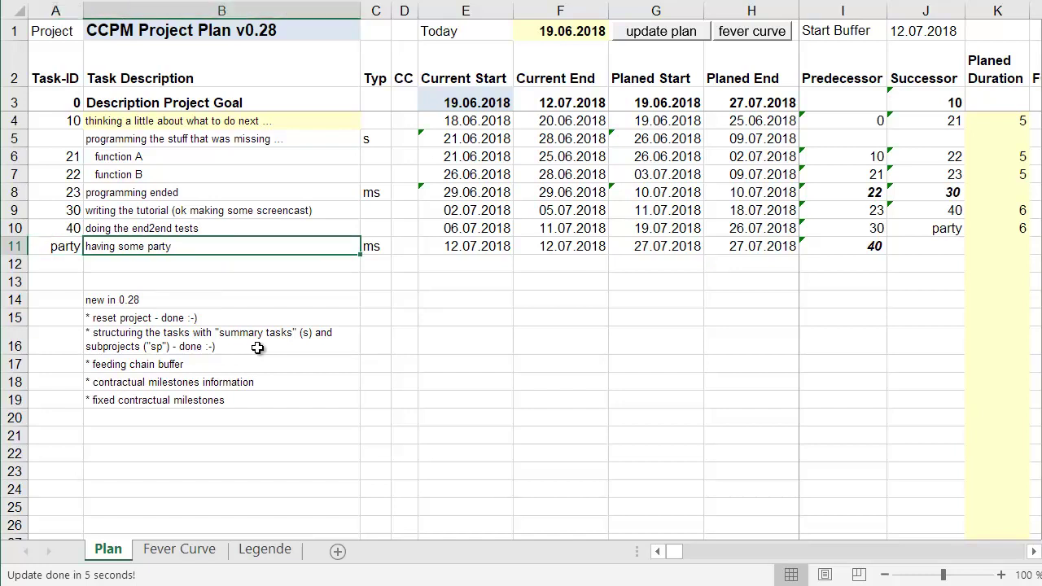
Step: Enter 'buy some drinks and something to eat' as the new task description in row 12
key("Right")
key("Right")
key("Right")
key("Right")
key("Right")
key("Right")
key("Right")
key("Right")
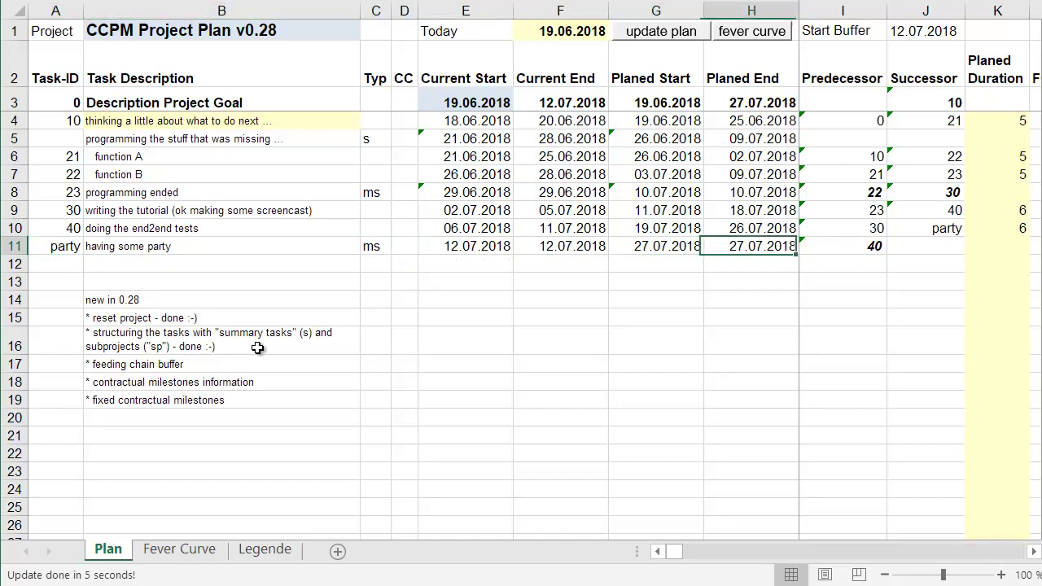
key("Left")
key("Up")
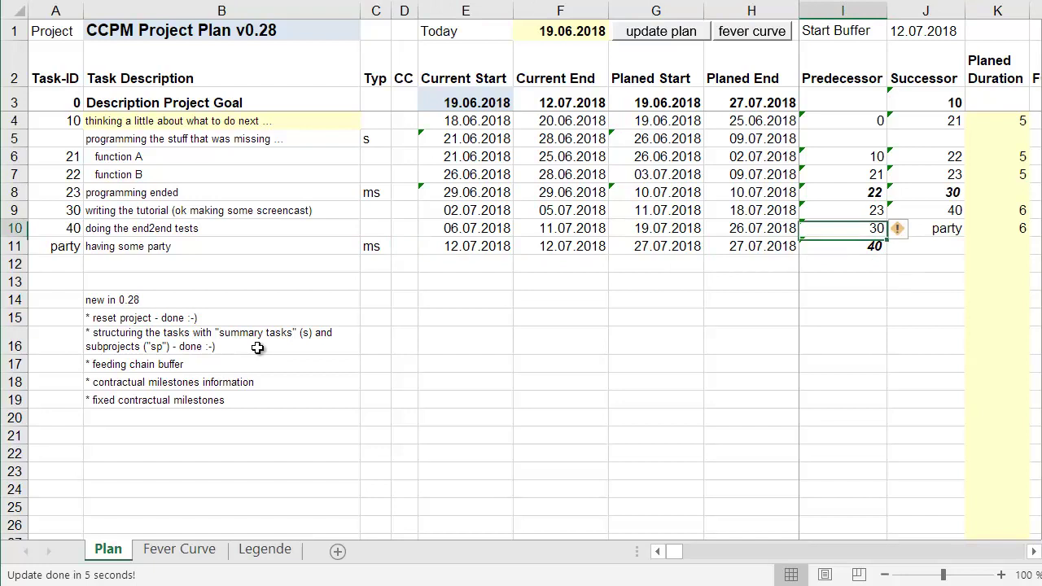
key("Down")
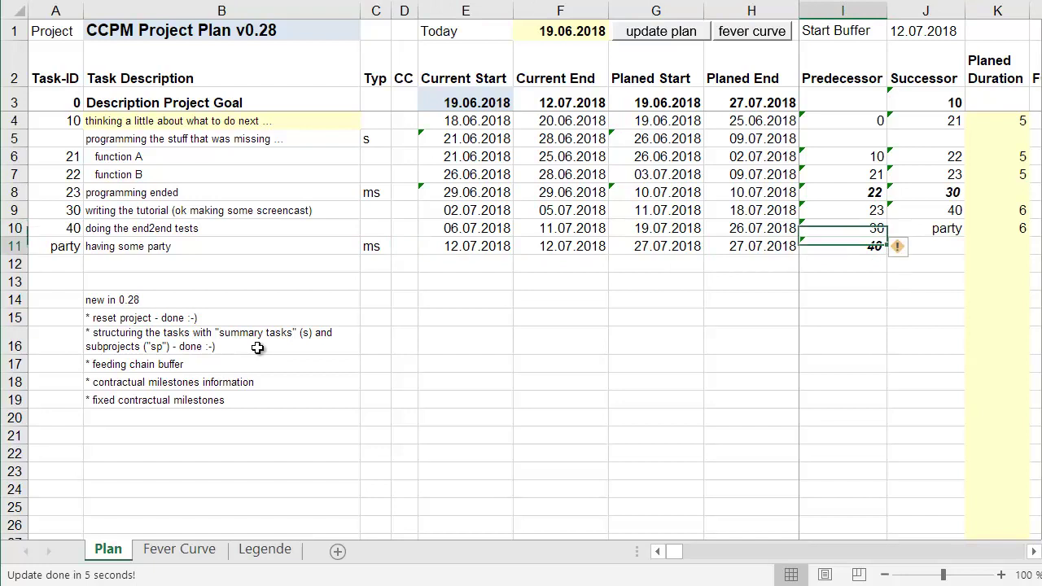
key("Down")
key("Up")
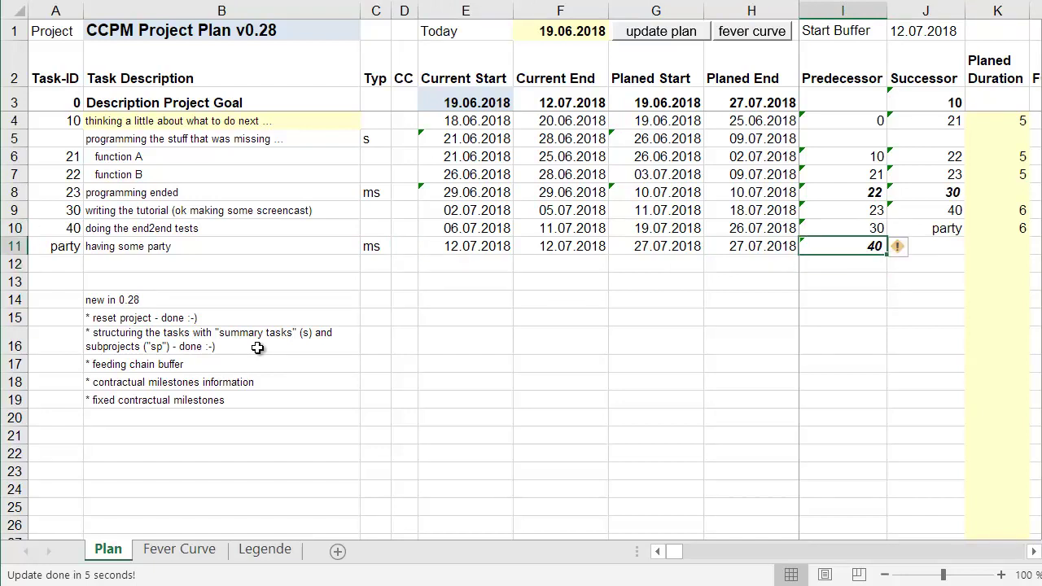
key("Down")
key("Left")
key("Left")
key("Left")
key("Left")
key("Left")
key("Left")
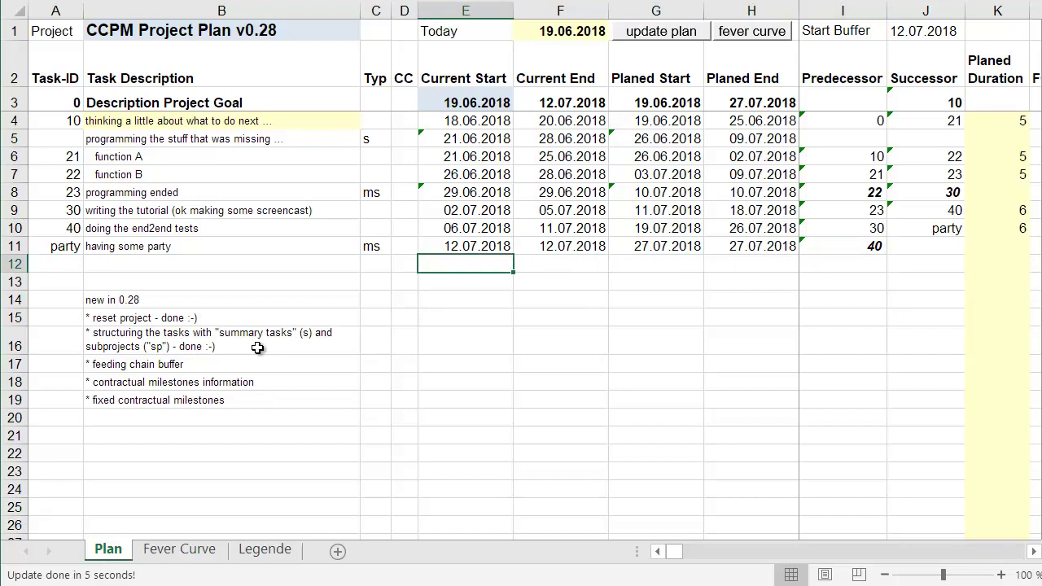
key("Left")
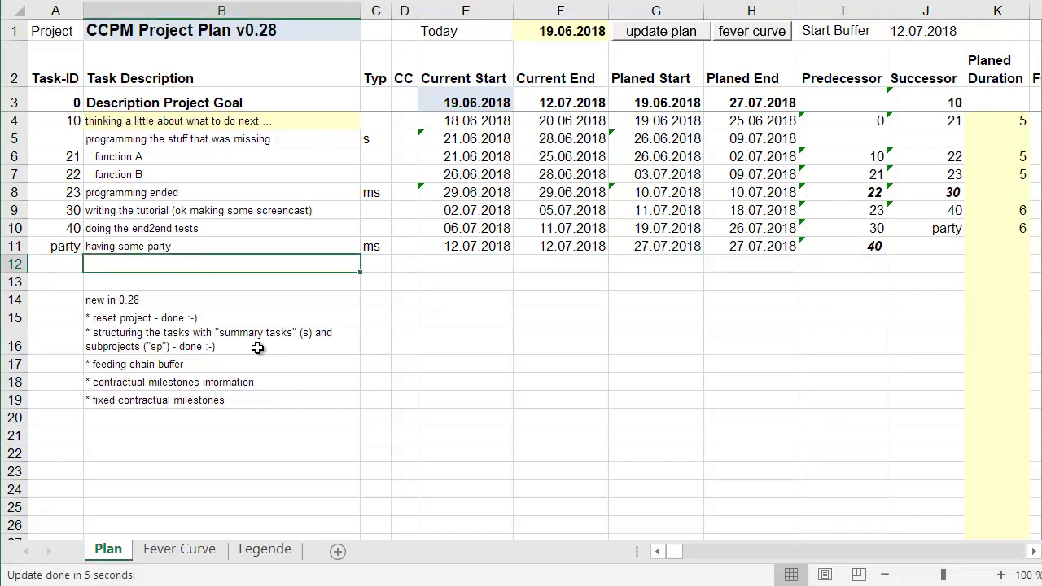
type("buy some drinks and something to eat")
key("Return")
Step: Give the new row-12 task the ID 90
key("Up")
key("Left")
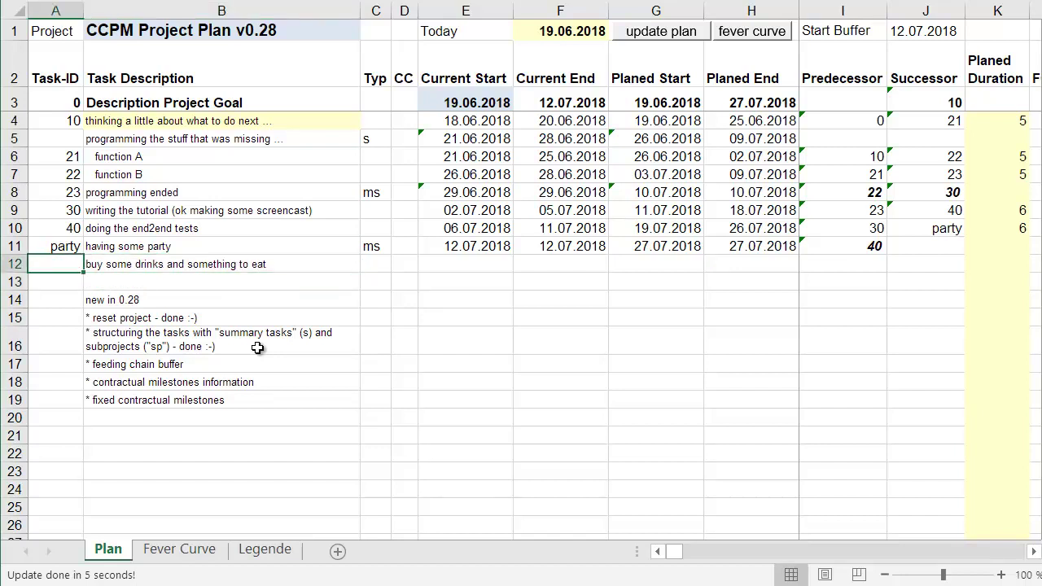
type("90")
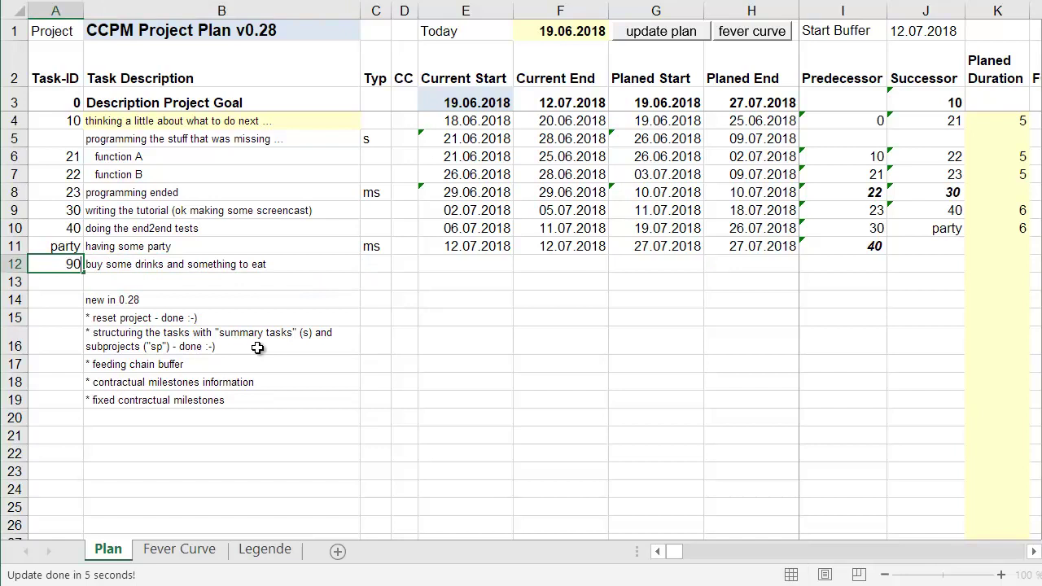
key("Tab")
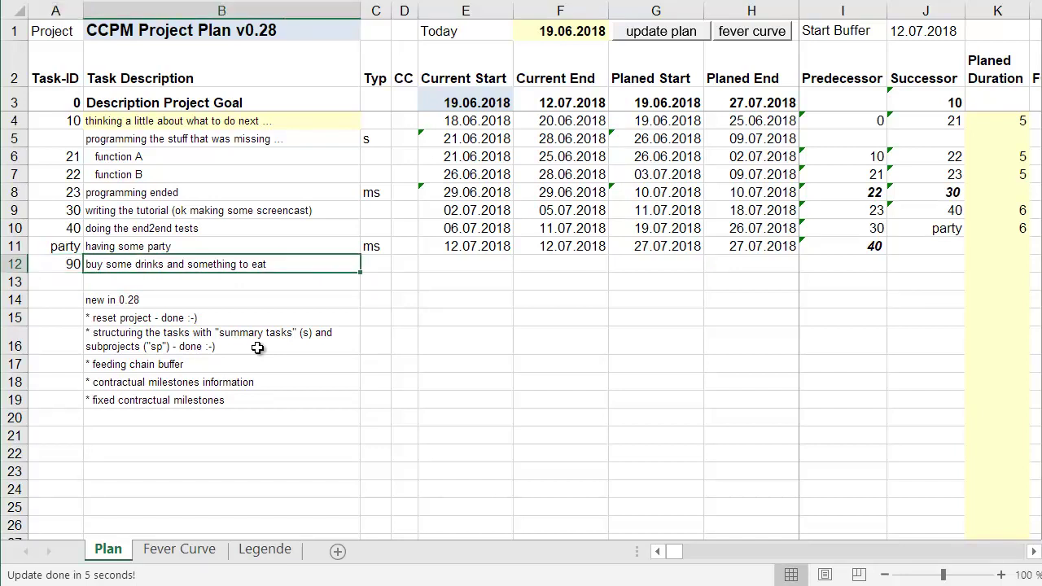
Step: Change the party's predecessors in I11 to 40,90
key("Tab")
key("Tab")
key("Tab")
key("Tab")
key("Tab")
key("Tab")
key("Tab")
key("Up")
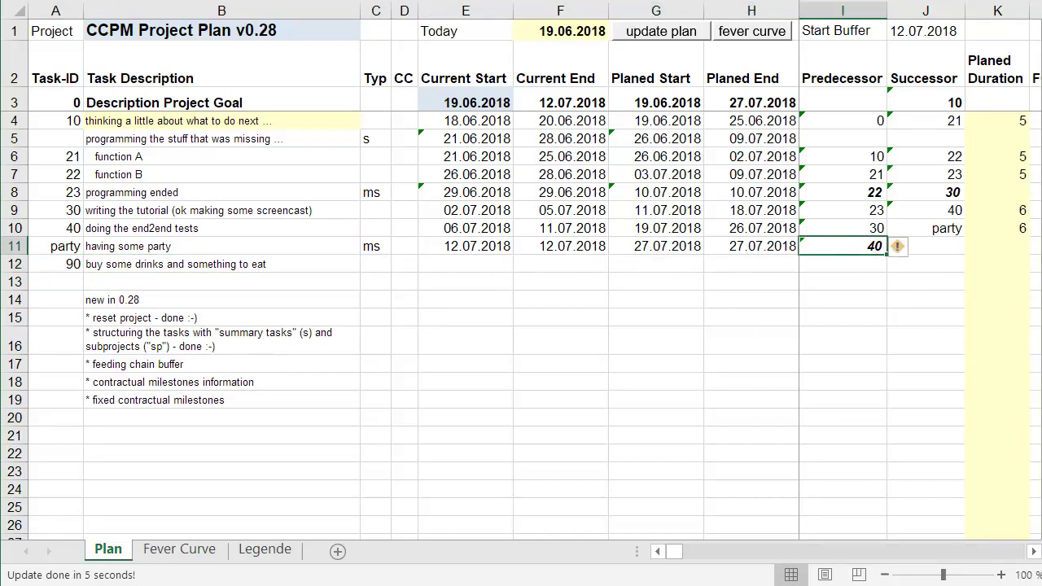
key("F2")
type(",90")
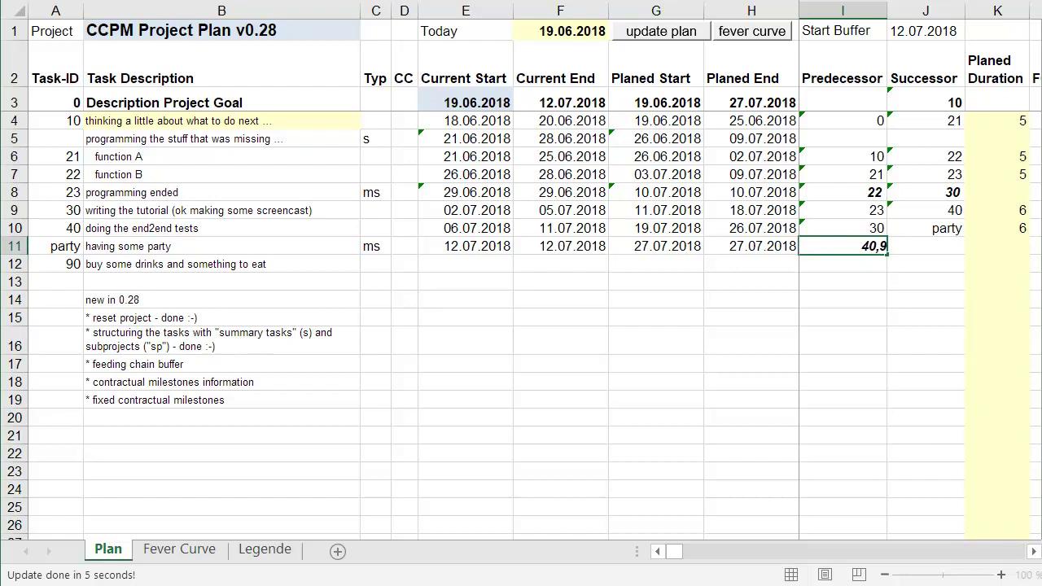
key("Return")
key("Up")
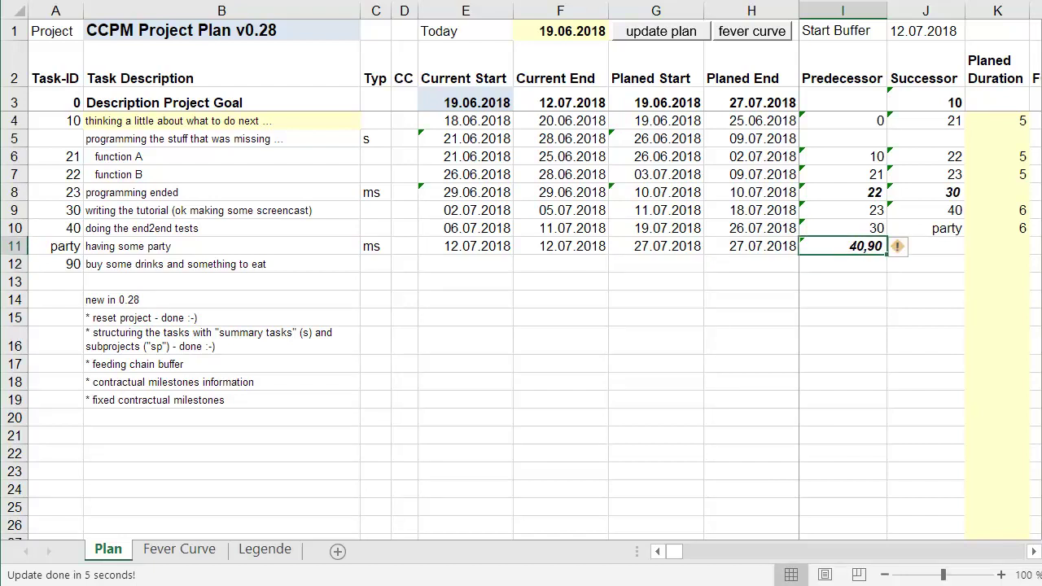
Step: Set task 90's planned duration in K12 to 1 day
key("Down")
key("Tab")
key("Tab")
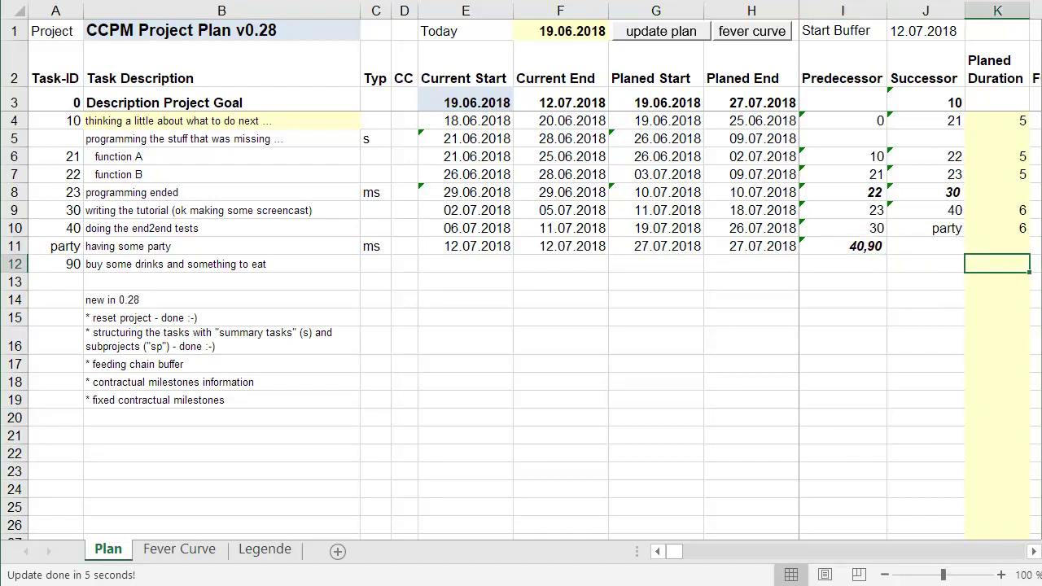
type("1")
key("Return")
key("Up")
Step: Update the plan, dismiss the 'Missing predecessor in line [12]' error and select I12
left_click(662, 33)
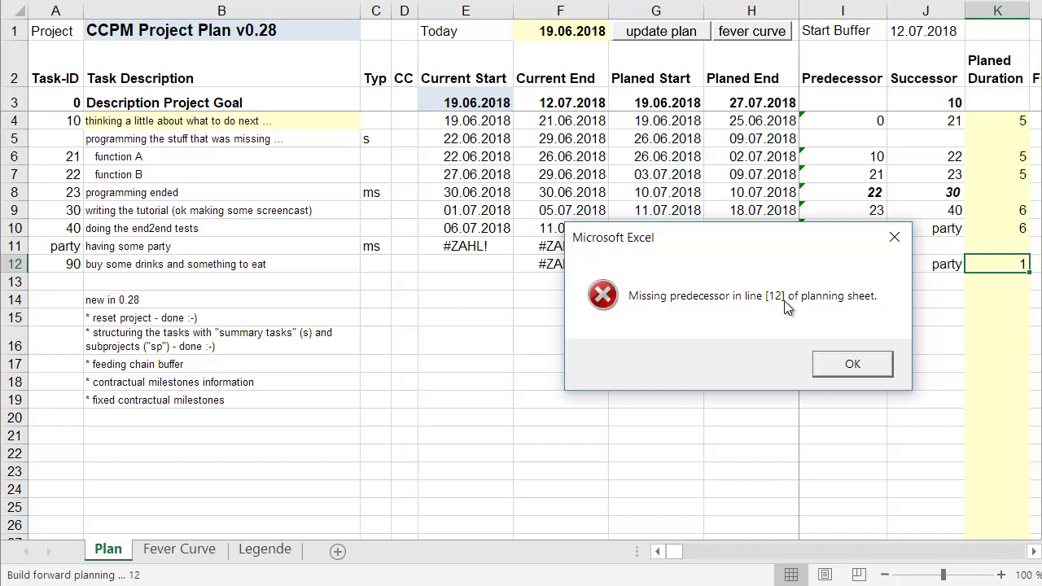
left_click(852, 364)
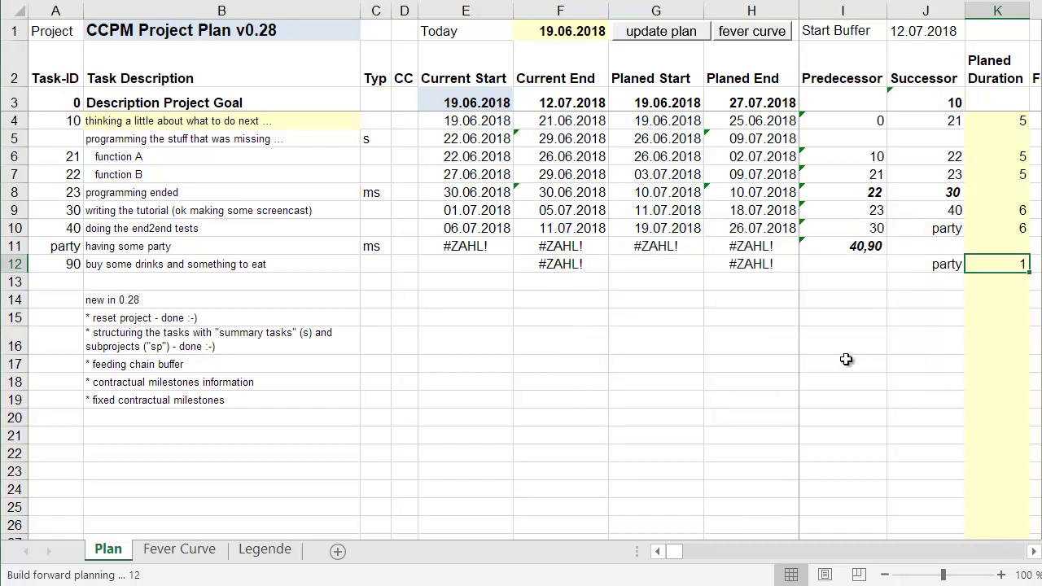
left_click(852, 263)
Step: Enter 0 as task 90's predecessor in I12 and update the whole plan
key("Up")
key("Down")
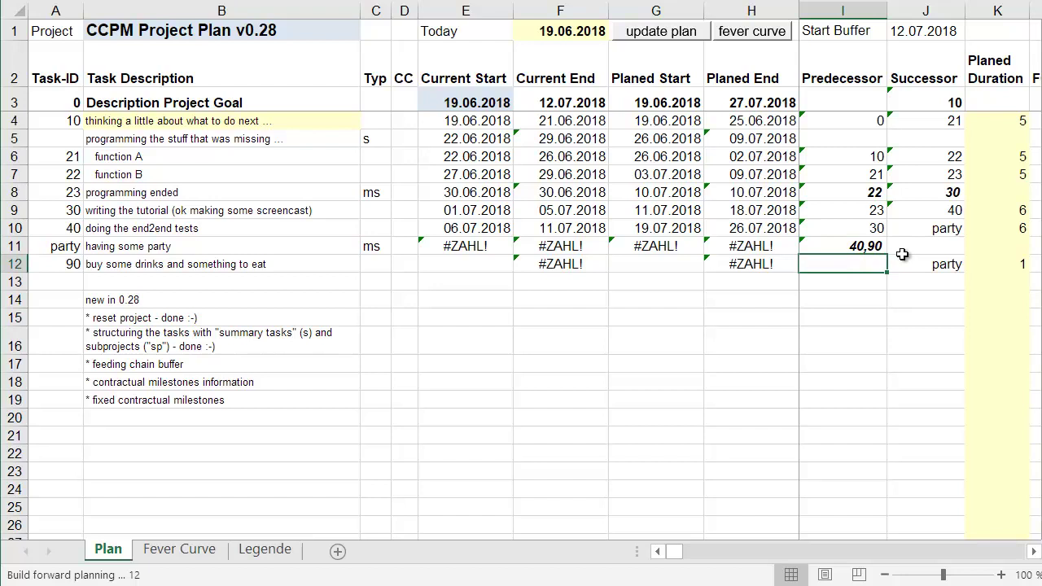
type("0")
key("ctrl+Return")
left_click(673, 32)
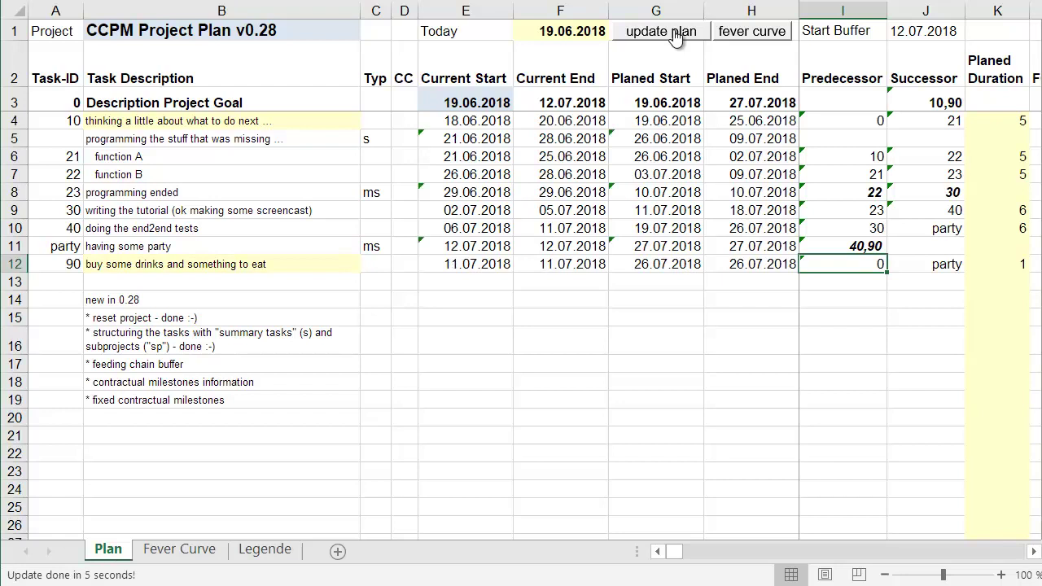
Step: Follow task 90's row across the Gantt chart to check its bar and the party milestone
left_click(830, 265)
key("Right")
key("Right")
key("Right")
key("Right")
key("Right")
key("Right")
key("Right")
key("Right")
key("Right")
key("Right")
key("Right")
key("Right")
key("Right")
key("Right")
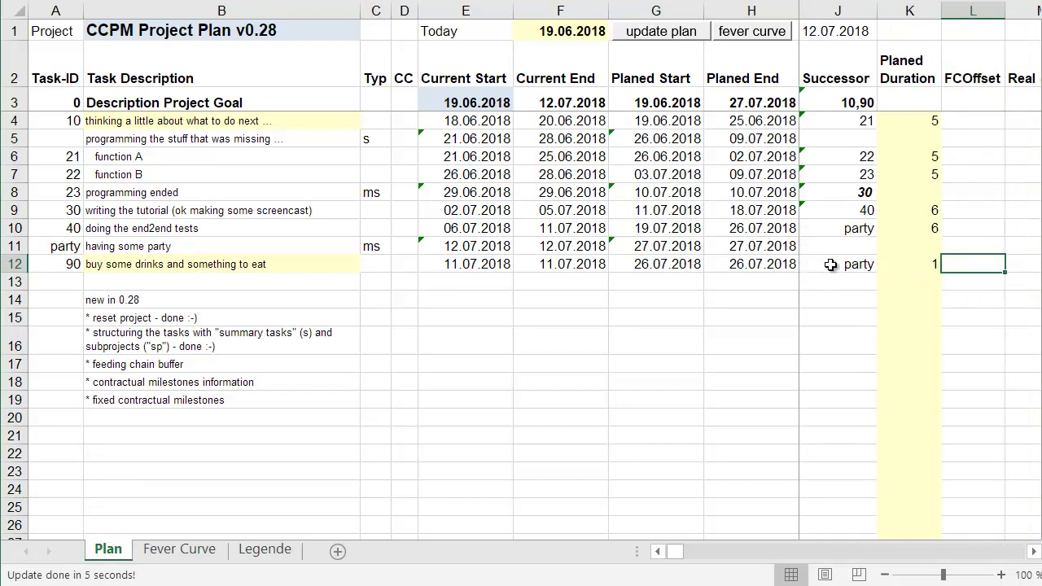
key("Right")
key("Right")
key("Right")
key("Right")
key("Right")
key("Right")
key("Right")
key("Right")
key("Right")
key("Right")
key("Right")
key("Right")
key("Right")
key("Right")
key("Right")
key("Right")
key("Right")
key("Right")
key("Right")
key("Right")
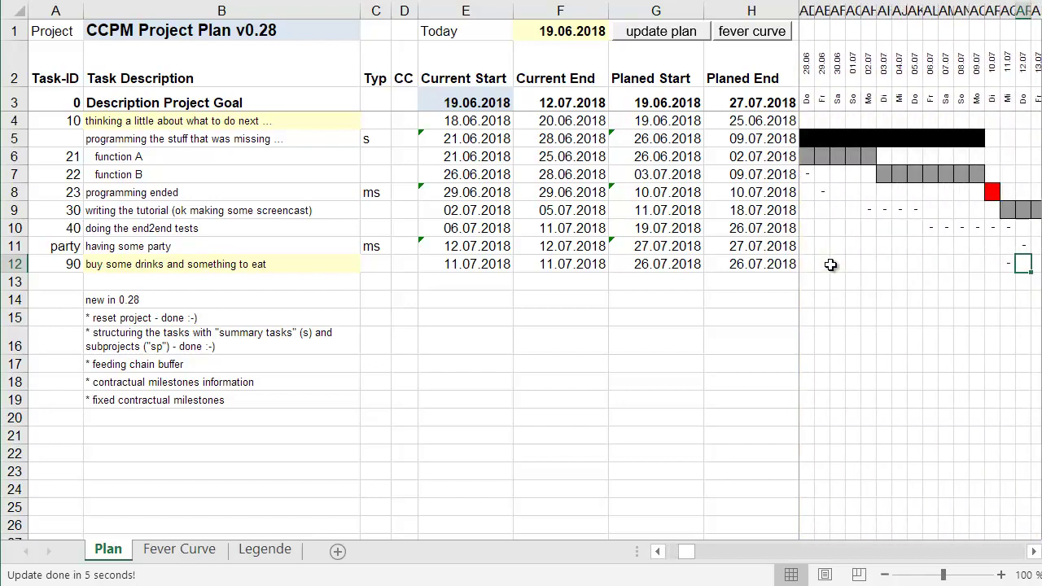
key("Right")
key("Right")
key("Right")
key("Right")
key("Left")
key("Left")
key("Left")
key("Left")
key("Up")
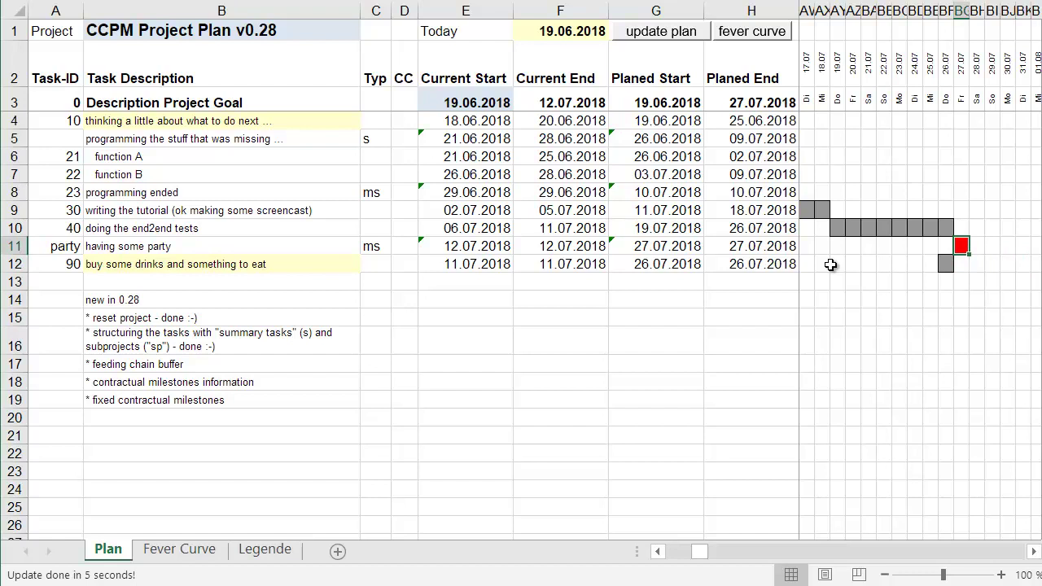
key("Down")
key("Left")
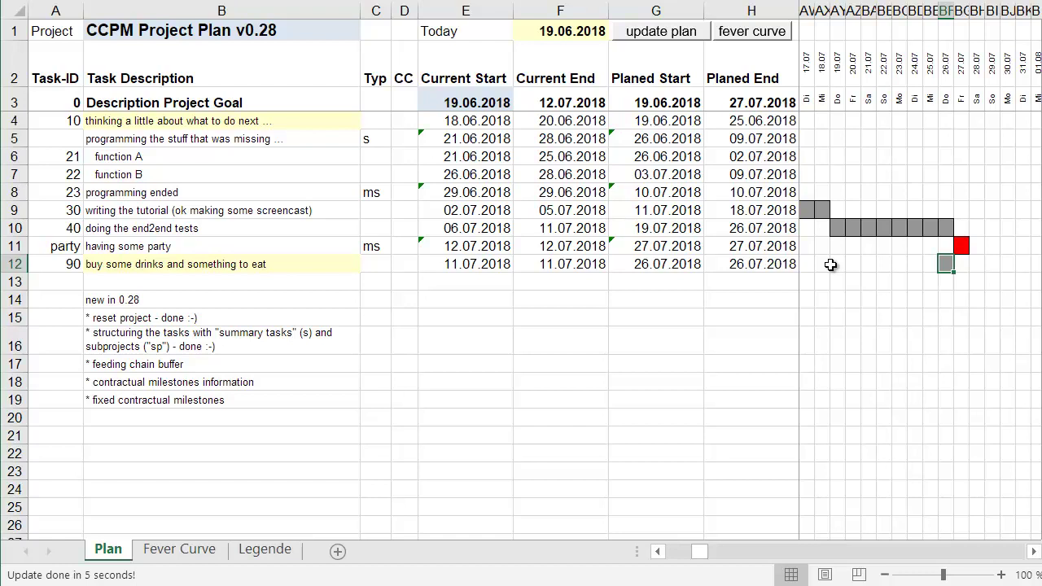
key("Left")
key("Left")
key("Left")
key("Left")
key("Left")
key("Left")
key("Left")
key("Left")
key("Left")
key("Left")
key("Left")
key("Left")
key("Left")
key("Left")
key("Left")
key("Left")
key("Left")
key("Left")
key("Left")
key("Left")
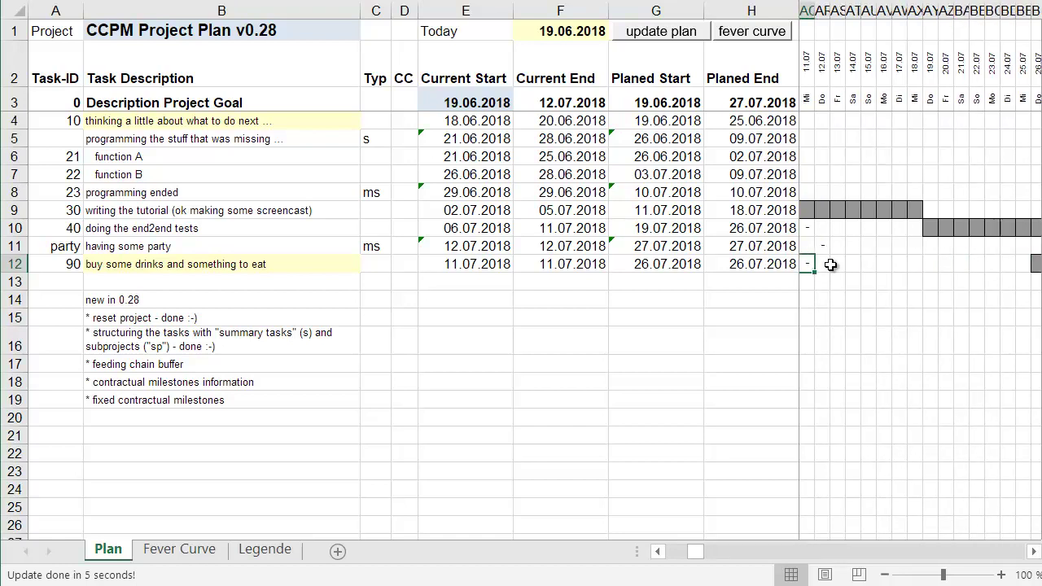
key("Left")
key("Left")
key("Left")
key("Left")
key("Left")
key("Left")
key("Left")
key("Left")
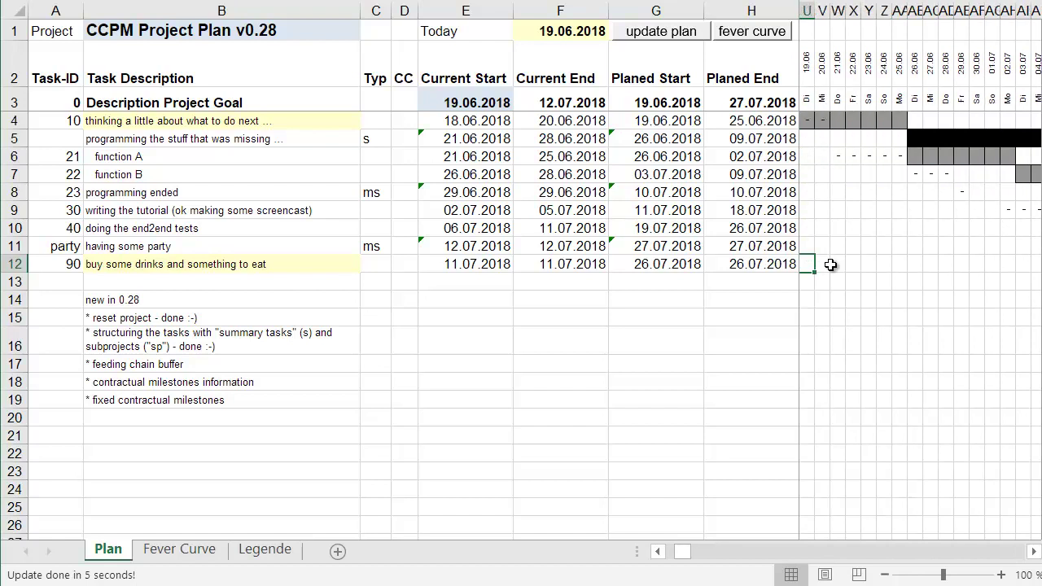
key("Left")
key("Left")
key("Left")
key("Left")
key("Left")
key("Left")
key("Left")
key("Left")
key("Left")
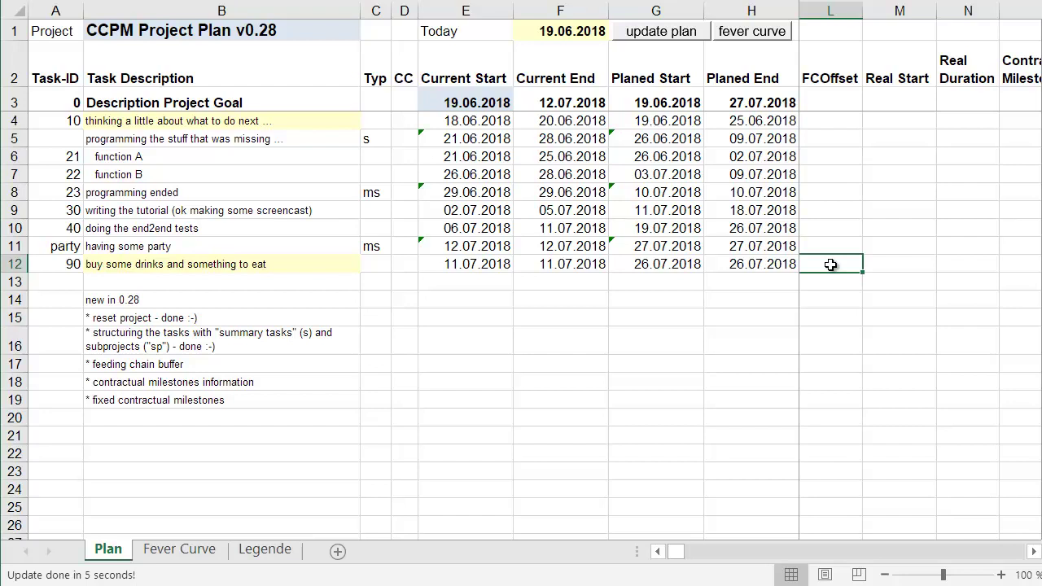
Step: Set task 90's FCOffset in L12 to 5
key("Left")
key("Left")
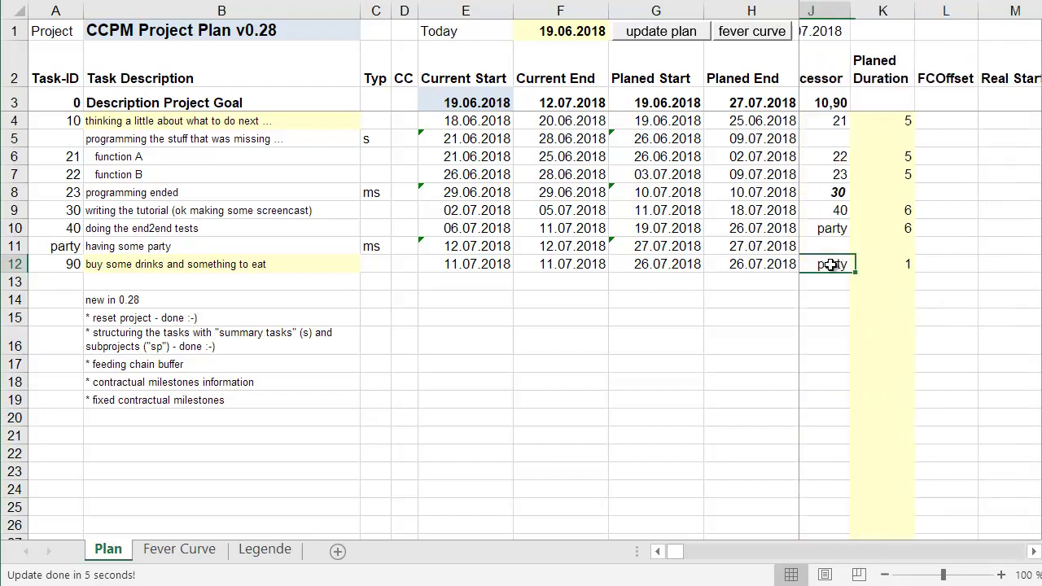
key("Right")
key("Right")
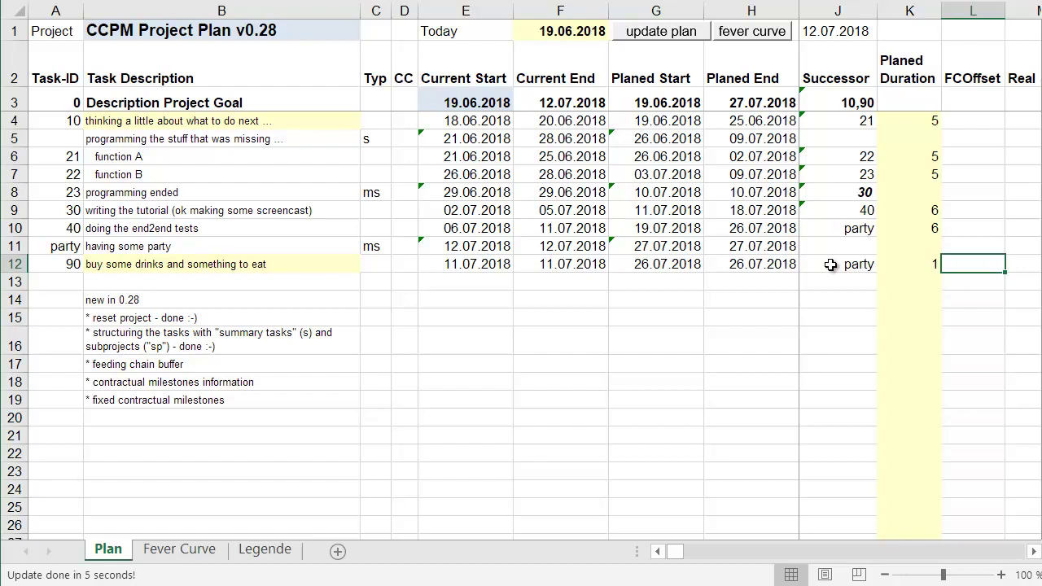
key("Down")
key("Up")
type("5")
key("Return")
key("Up")
Step: Update the plan and check task 90's shifted block along row 12 of the Gantt chart
left_click(633, 31)
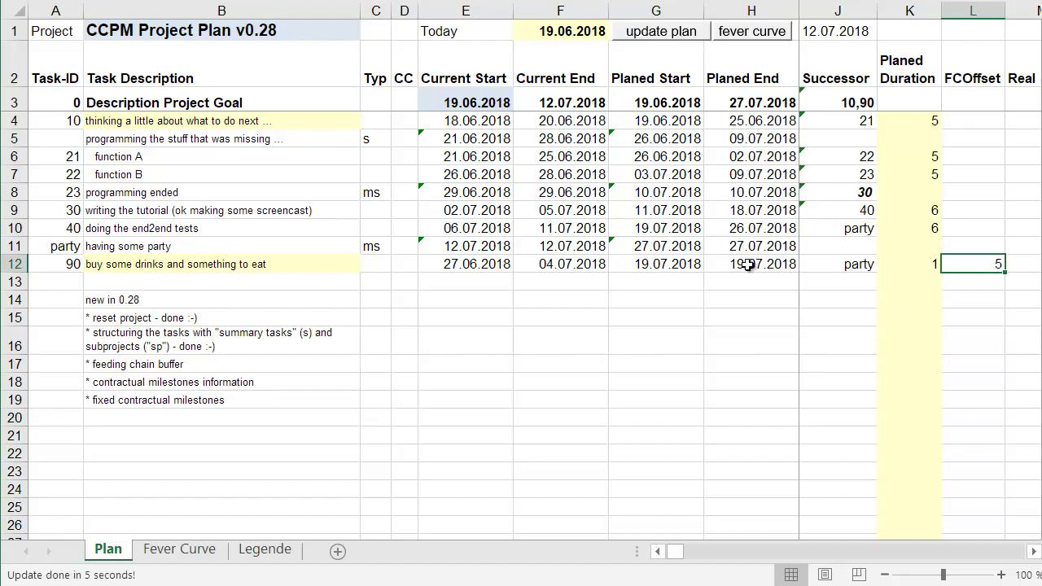
left_click(832, 262)
key("Right")
key("Right")
key("Right")
key("Right")
key("Right")
key("Right")
key("Right")
key("Right")
key("Right")
key("Right")
key("Right")
key("Right")
key("Right")
key("Right")
key("Right")
key("Right")
key("Right")
key("Right")
key("Right")
key("Right")
key("Right")
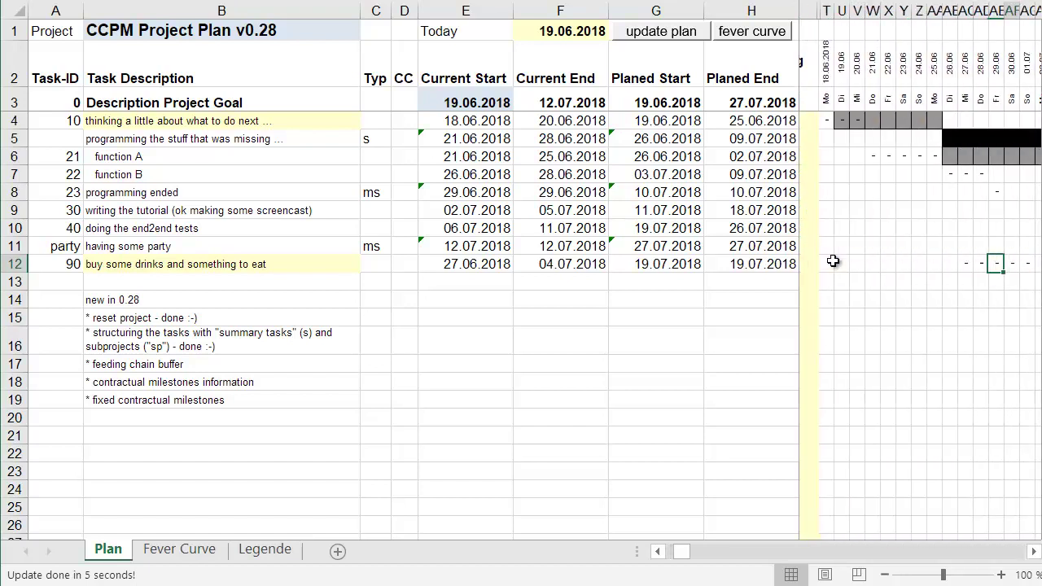
key("Right")
key("Right")
key("Right")
key("Right")
key("Right")
key("Right")
key("Right")
key("Right")
key("Right")
key("Right")
key("Right")
key("Right")
key("Right")
key("Right")
key("Left")
key("Left")
key("Left")
key("Left")
key("Left")
key("Left")
key("Left")
key("Left")
key("Left")
key("Left")
key("Left")
key("Left")
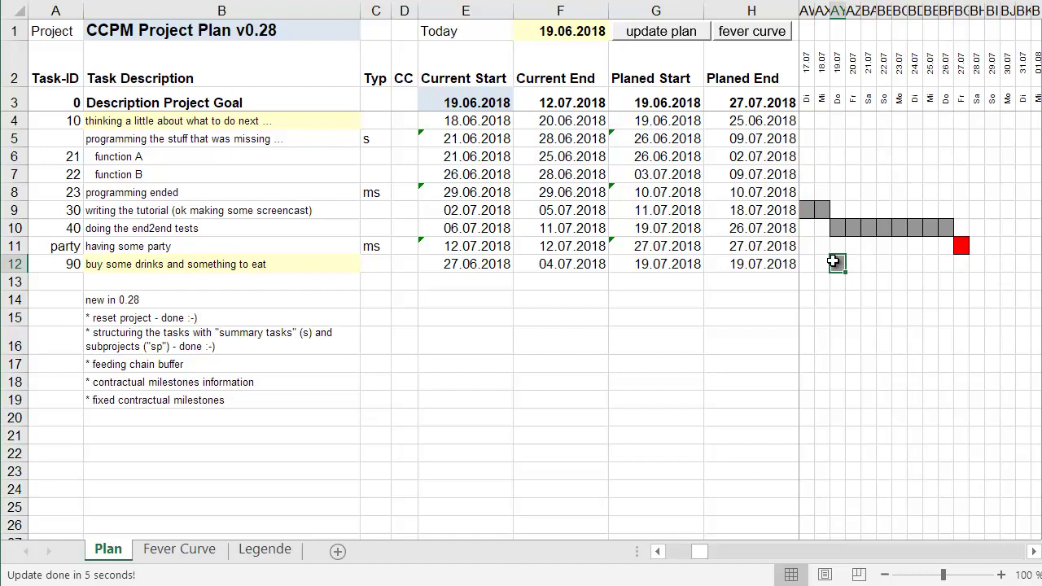
key("Right")
key("Right")
key("Right")
key("Right")
key("Right")
key("Right")
key("Right")
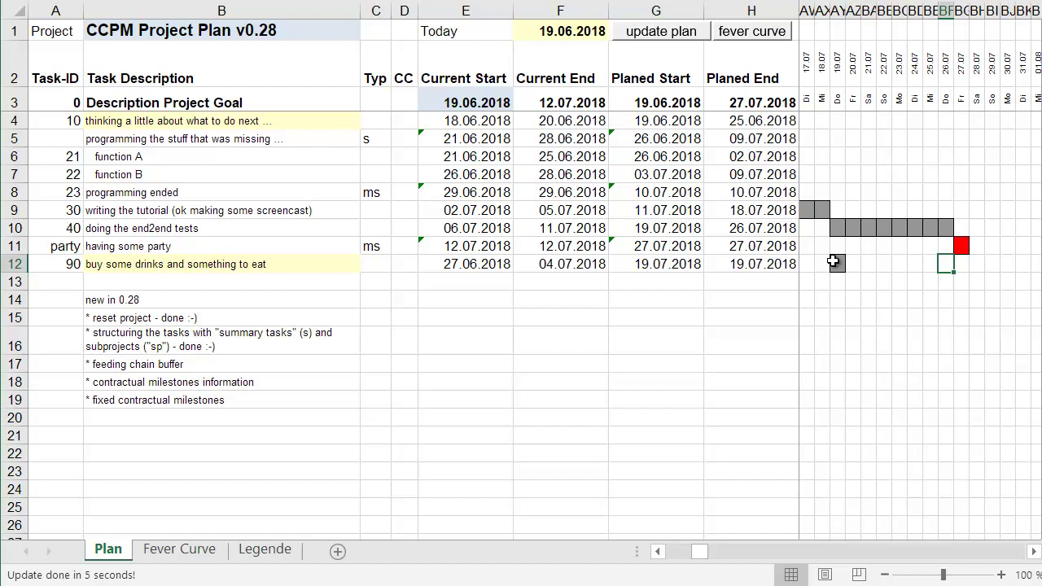
key("Left")
key("Left")
key("Left")
key("Left")
key("Left")
key("Left")
key("Left")
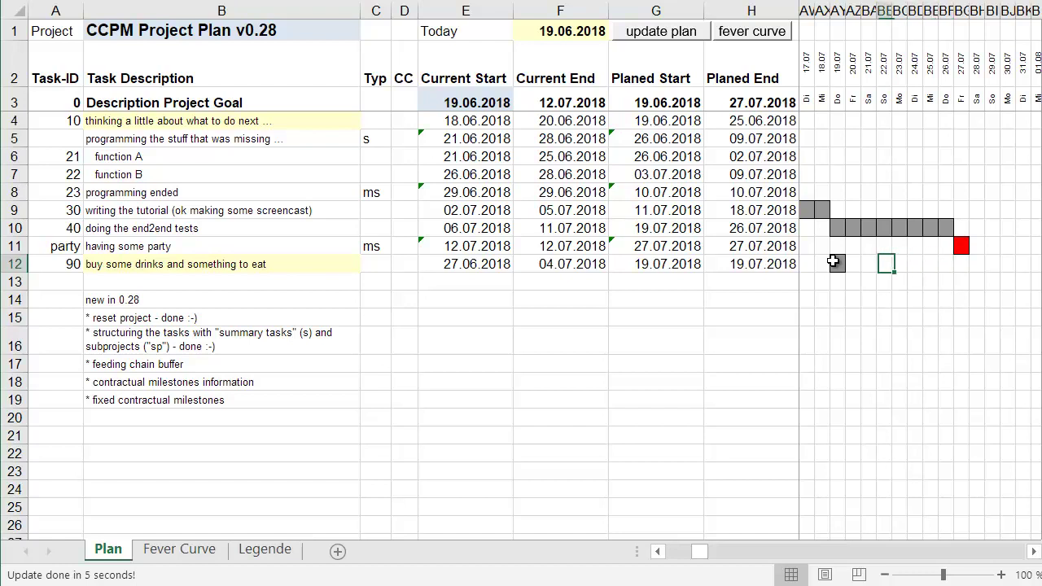
key("Left")
key("Left")
key("Left")
key("Left")
key("Left")
key("Left")
key("Left")
key("Left")
key("Left")
key("Left")
key("Left")
key("Left")
key("Left")
key("Left")
key("Left")
key("Left")
key("Left")
key("Left")
key("Left")
key("Left")
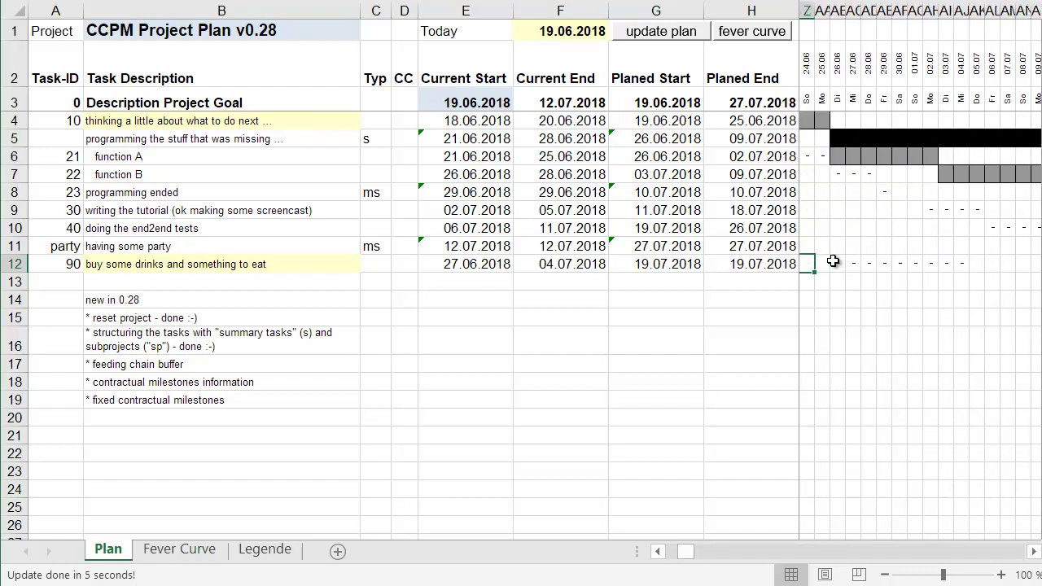
key("Left")
key("Left")
key("Left")
key("Left")
key("Left")
key("Left")
key("Left")
key("Left")
key("Left")
key("Left")
key("Left")
key("Left")
key("Left")
key("Left")
key("Left")
key("Left")
key("Left")
key("Left")
key("Left")
key("Left")
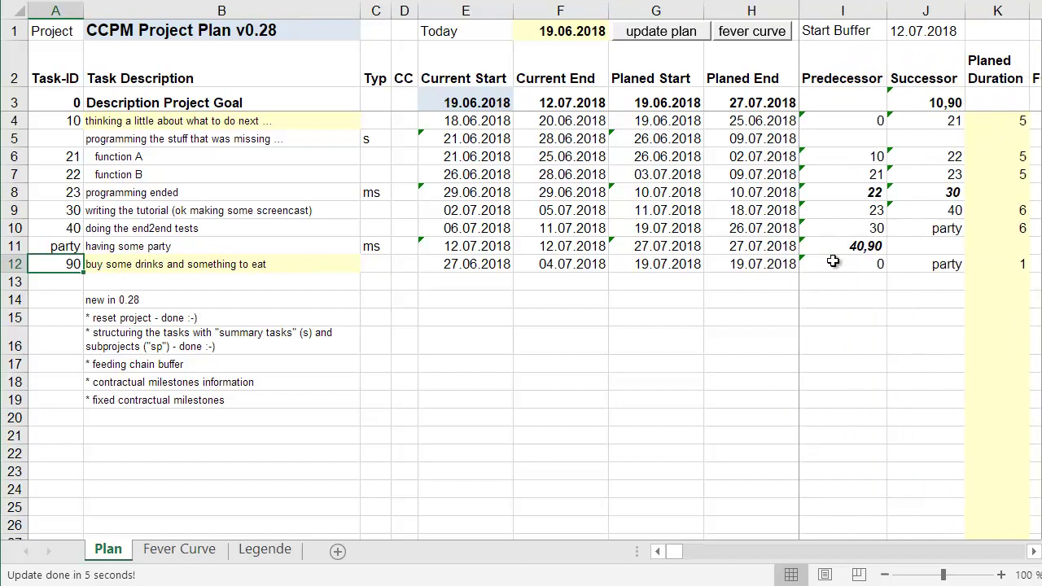
key("Down")
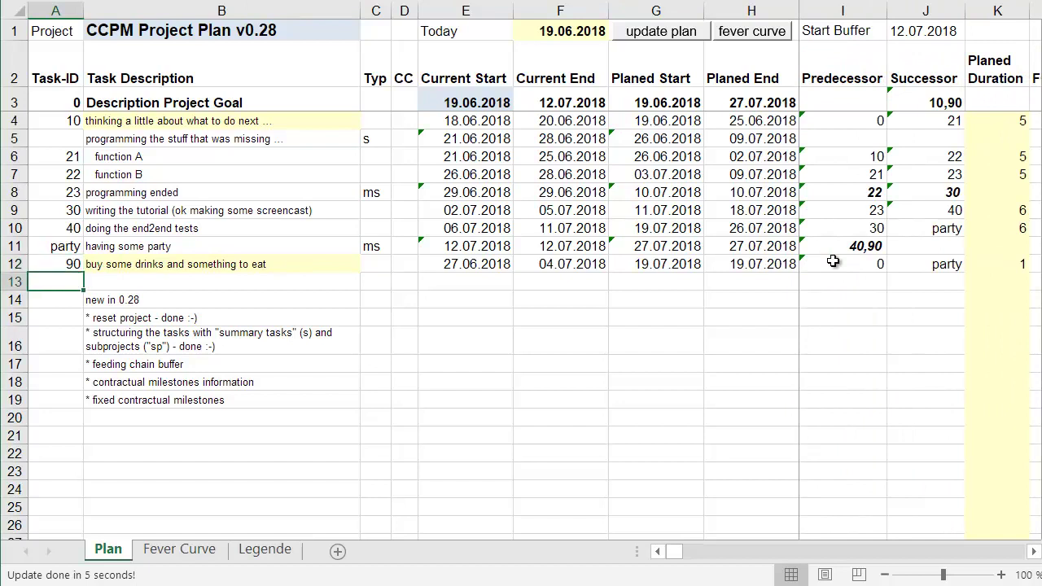
Step: Append ' - done :-)' to the feeding chain buffer note in B17
double_click(270, 368)
type("in buffer - don")
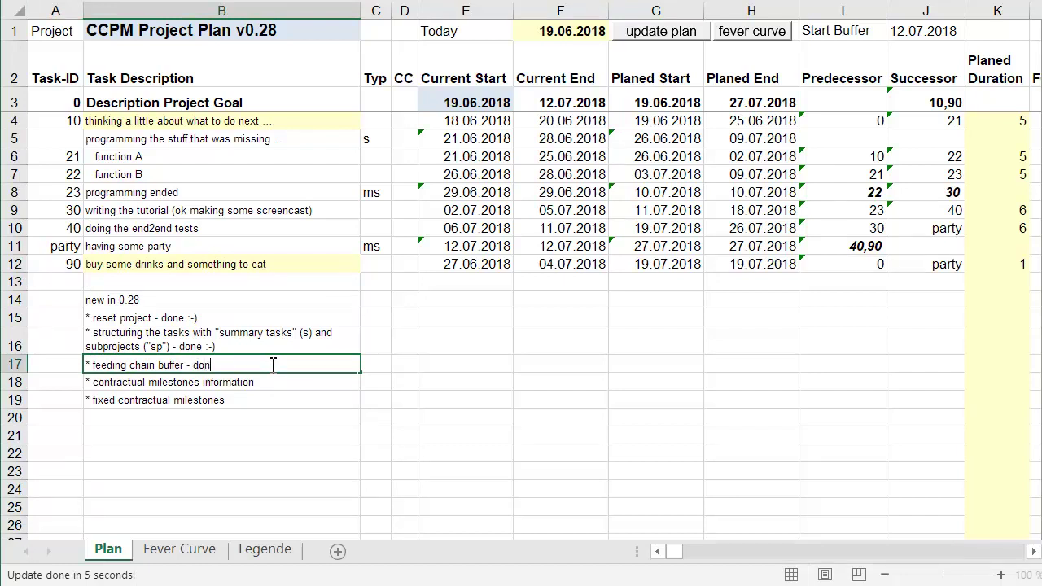
type("e :_)")
key("BackSpace")
key("BackSpace")
type("-)")
key("Return")
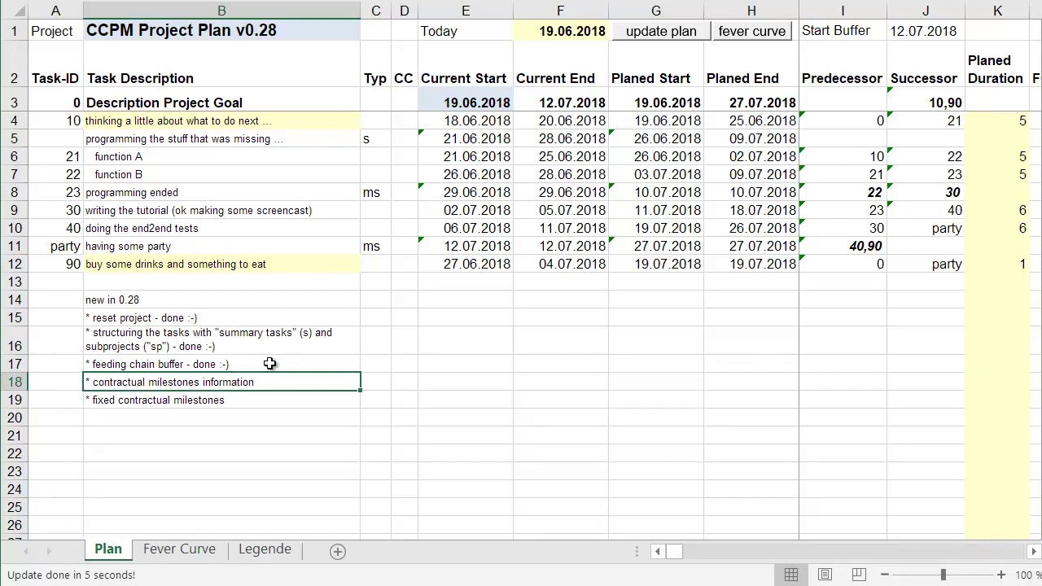
Step: Insert a blank row at row 13 above the 'new in 0.28' notes
left_click(14, 281)
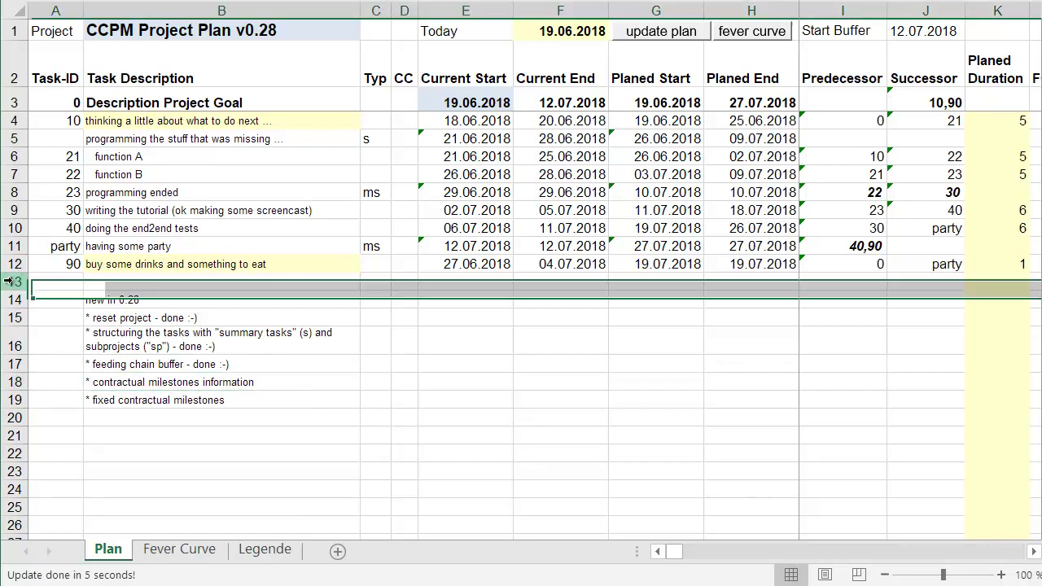
right_click(14, 283)
left_click(118, 423)
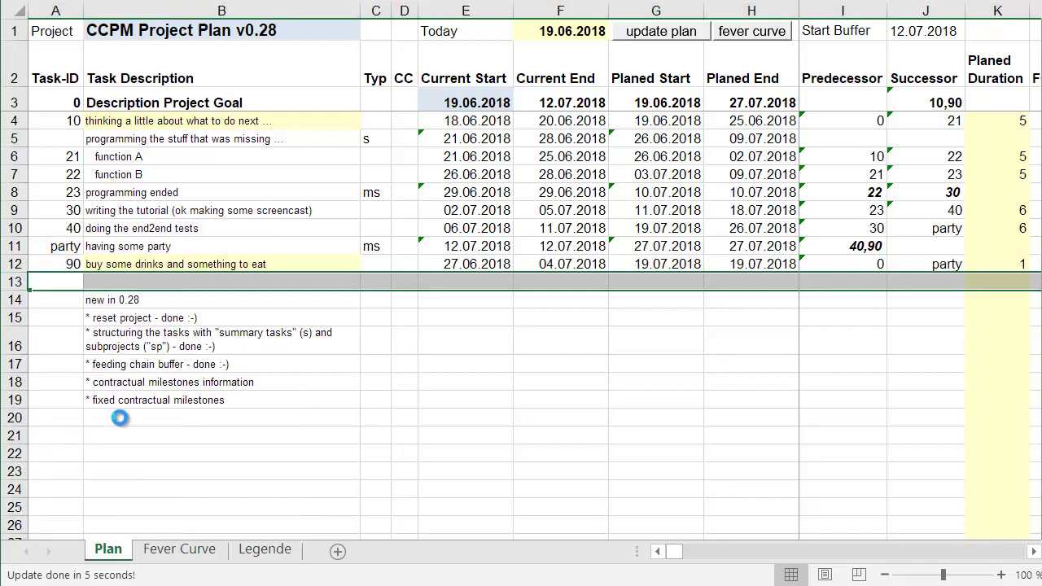
left_click(148, 281)
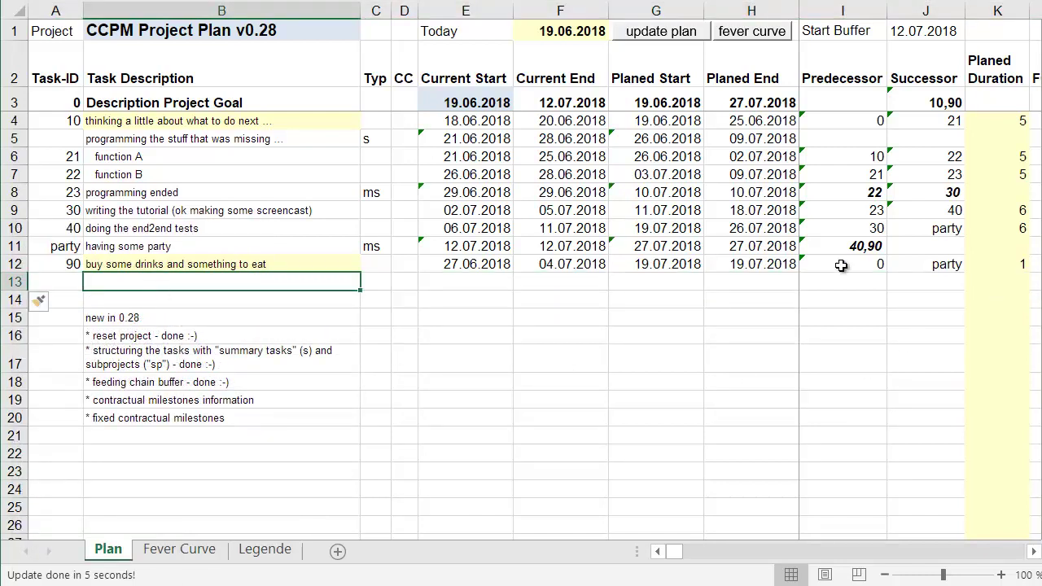
Step: Review task 90's row 12 from successor out to the Status column
left_click(931, 267)
key("Right")
key("Right")
key("Right")
key("Right")
key("Right")
key("Right")
key("Right")
key("Right")
key("Right")
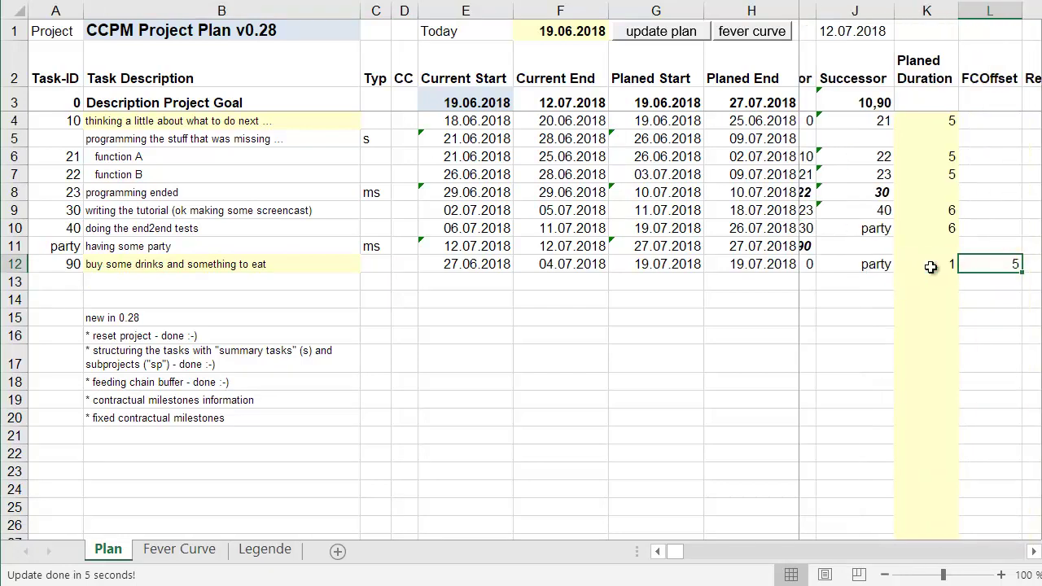
key("Left")
key("Left")
key("Left")
key("Left")
key("Left")
key("Left")
key("Left")
key("Left")
key("Left")
key("Left")
key("Left")
key("Left")
key("Left")
key("Left")
key("Left")
key("Left")
key("Left")
key("Left")
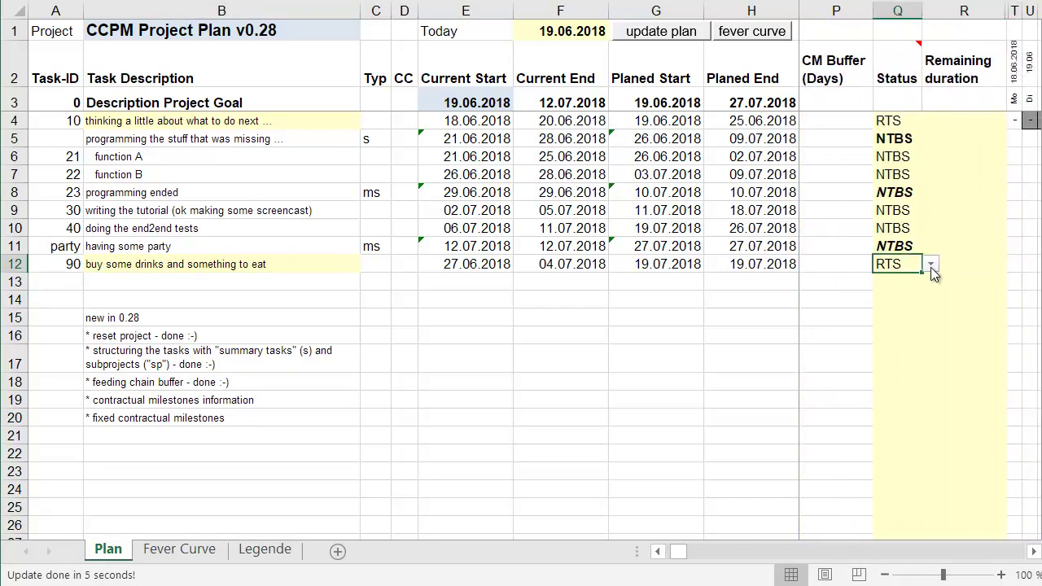
key("Right")
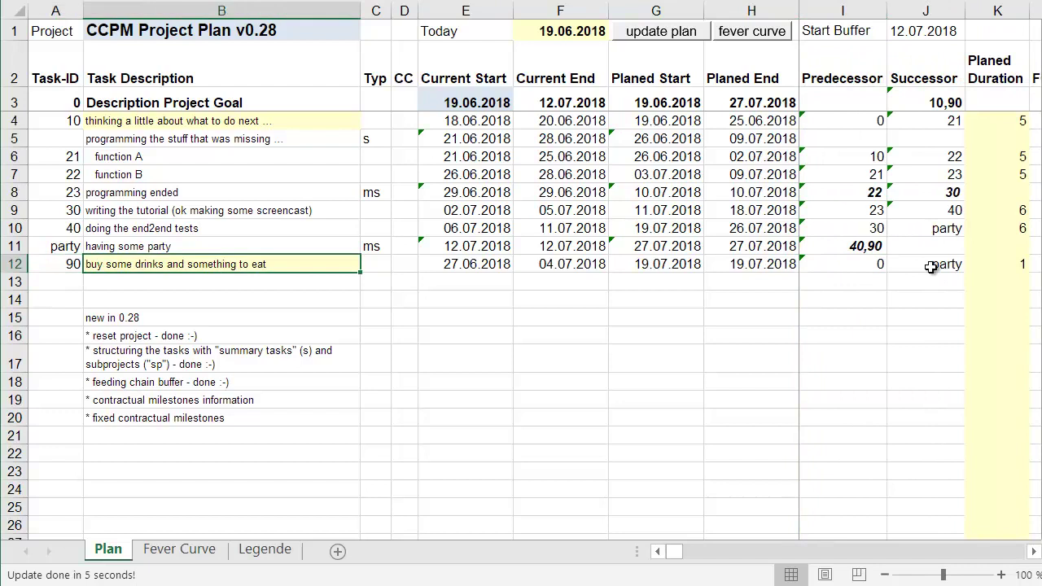
key("Down")
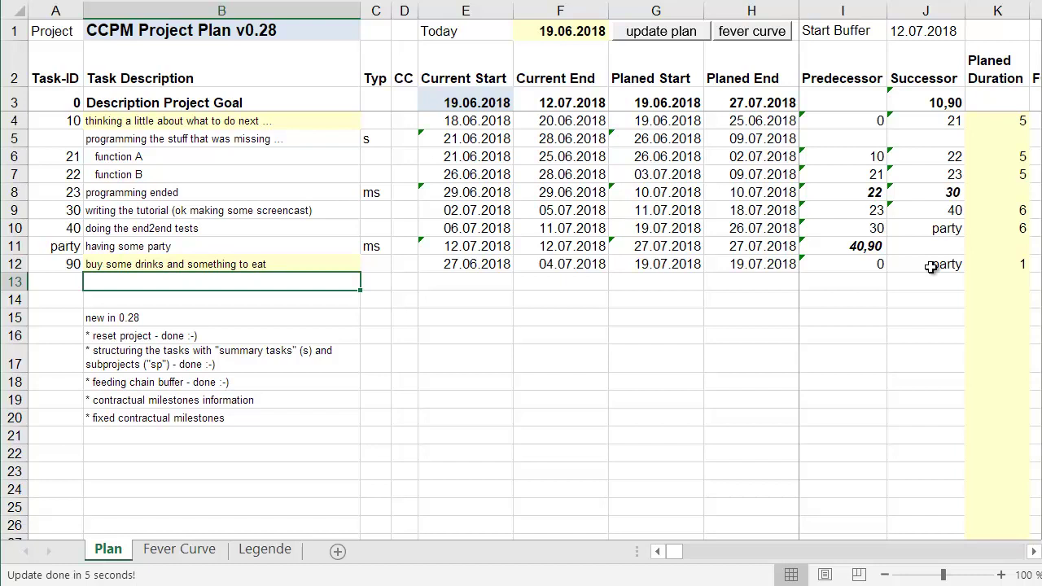
key("Up")
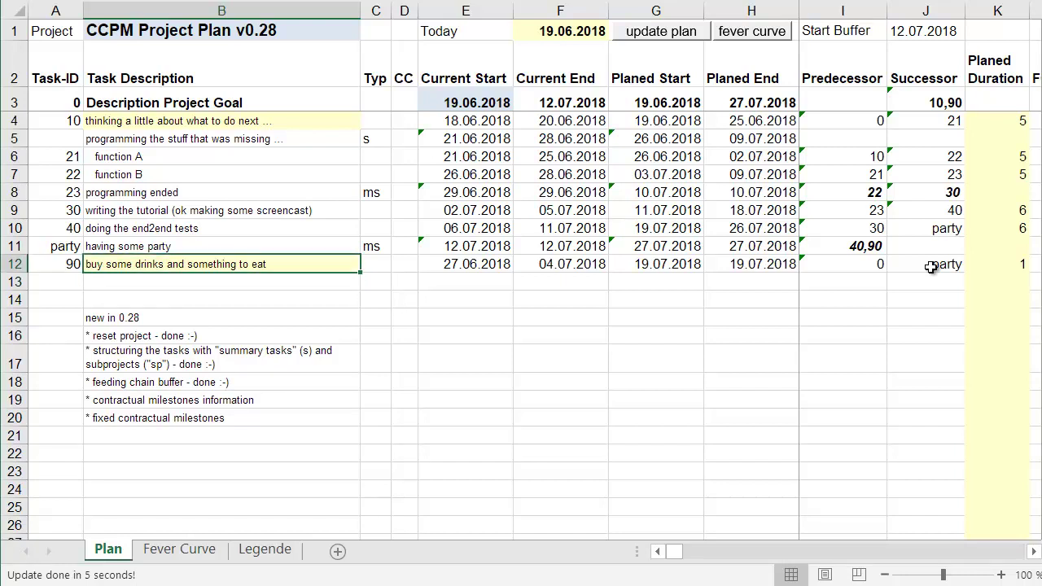
key("Right")
key("Right")
key("Right")
key("Right")
key("Right")
key("Right")
key("Right")
key("Right")
key("Right")
key("Right")
key("Right")
key("Right")
key("Right")
key("Right")
key("Right")
key("Right")
key("Right")
key("Right")
key("Right")
key("Right")
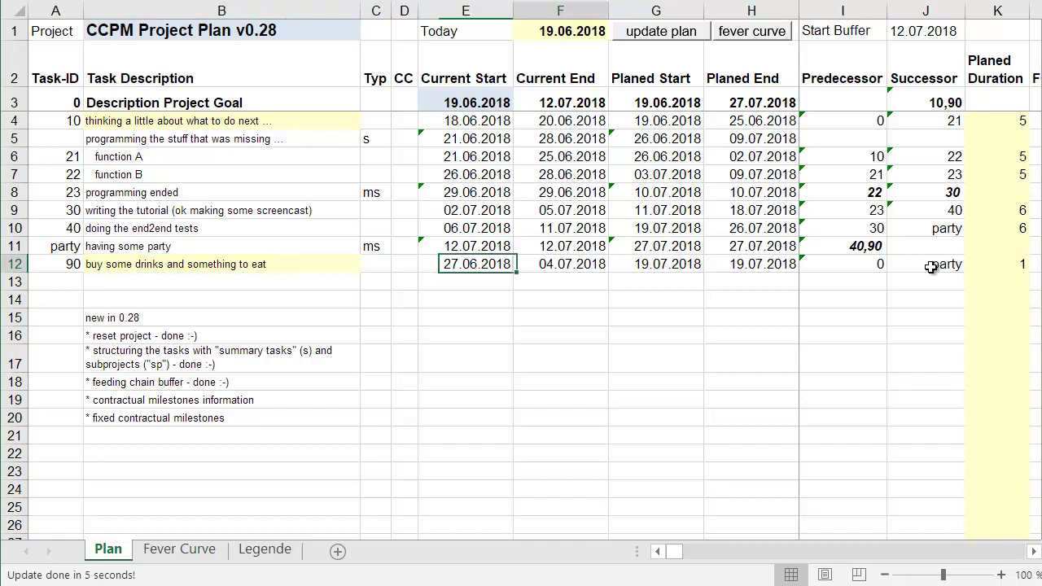
key("Right")
key("Right")
key("Right")
key("Right")
key("Right")
key("Right")
key("Right")
key("Right")
key("Right")
key("Right")
key("Right")
key("Right")
key("Right")
key("Right")
key("Right")
key("Right")
key("Right")
key("Right")
key("Right")
key("Right")
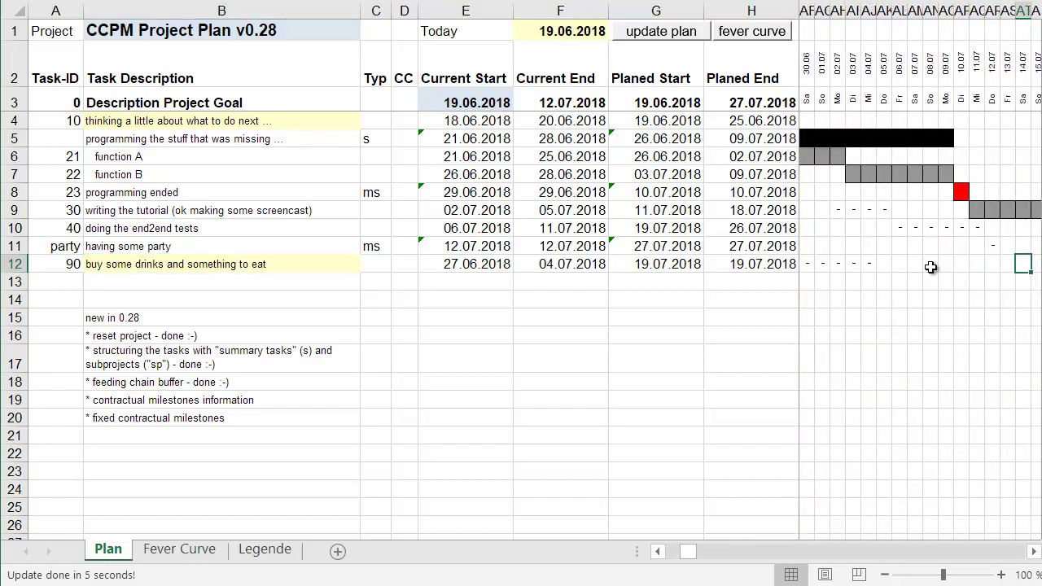
key("Right")
key("Left")
key("Left")
key("Left")
key("Left")
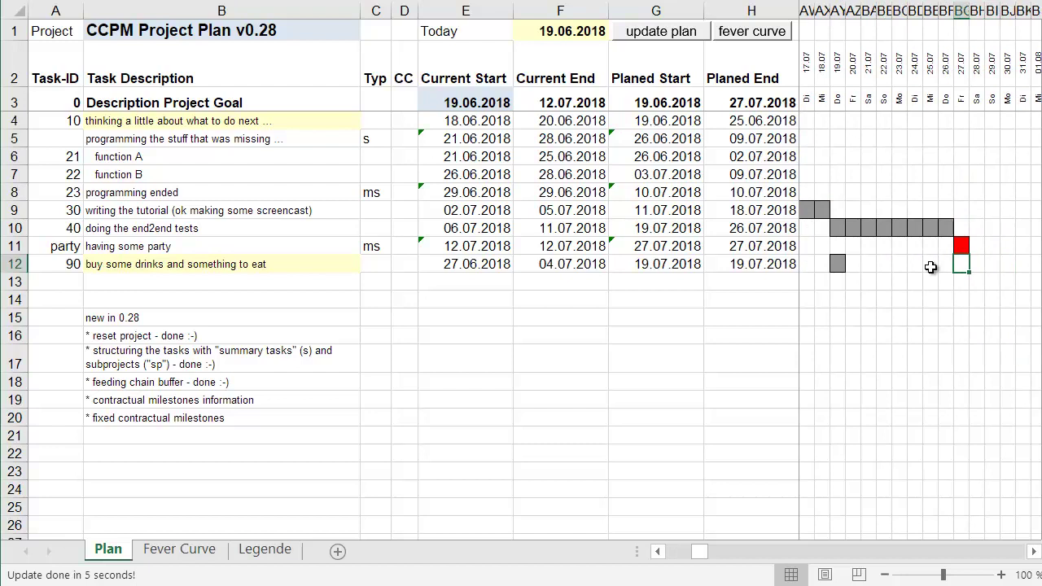
key("Up")
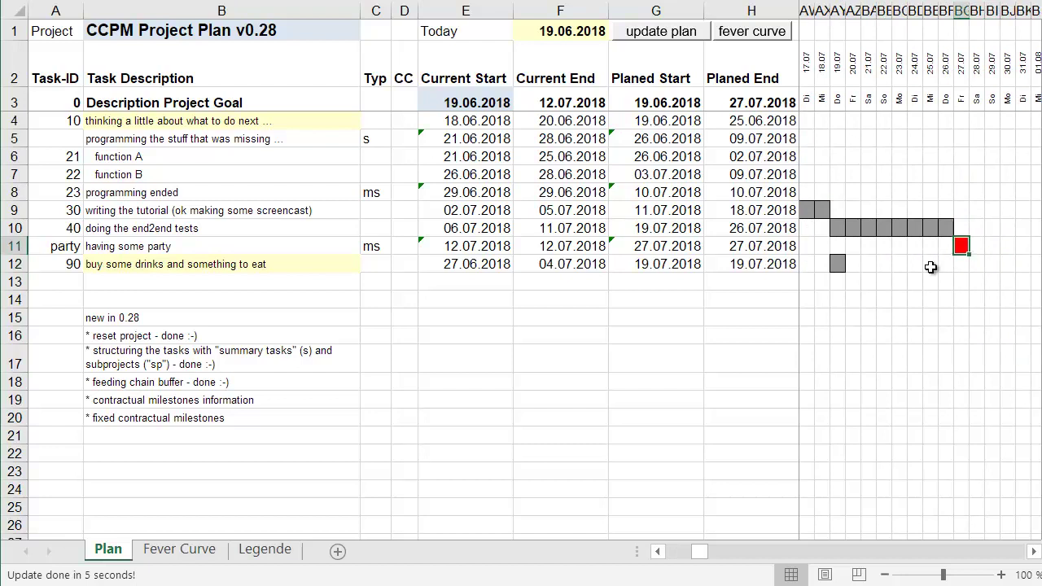
key("Down")
key("Up")
key("Left")
key("Left")
key("Left")
key("Left")
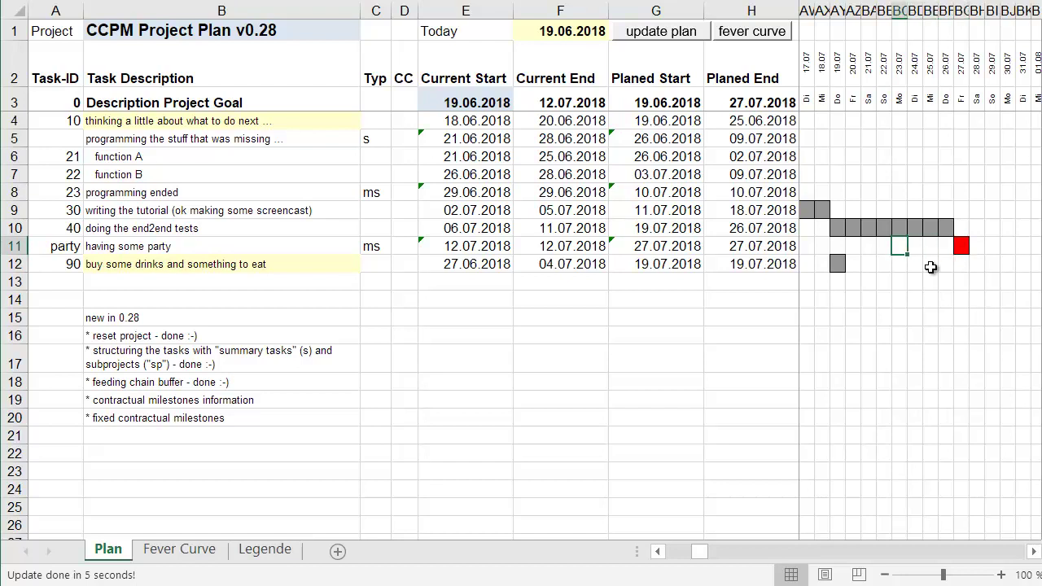
key("Down")
key("Down")
key("Left")
key("Left")
key("Left")
key("Left")
key("Left")
key("Left")
key("Left")
key("Left")
key("Left")
key("Left")
key("Left")
key("Left")
key("Left")
key("Left")
key("Left")
key("Left")
key("Left")
key("Left")
key("Left")
key("Left")
key("Left")
key("Left")
key("Left")
key("Left")
key("Left")
key("Left")
key("Left")
key("Left")
key("Left")
key("Left")
key("Left")
key("Left")
key("Left")
key("Left")
key("Left")
key("Left")
key("Left")
key("Left")
key("Left")
key("Left")
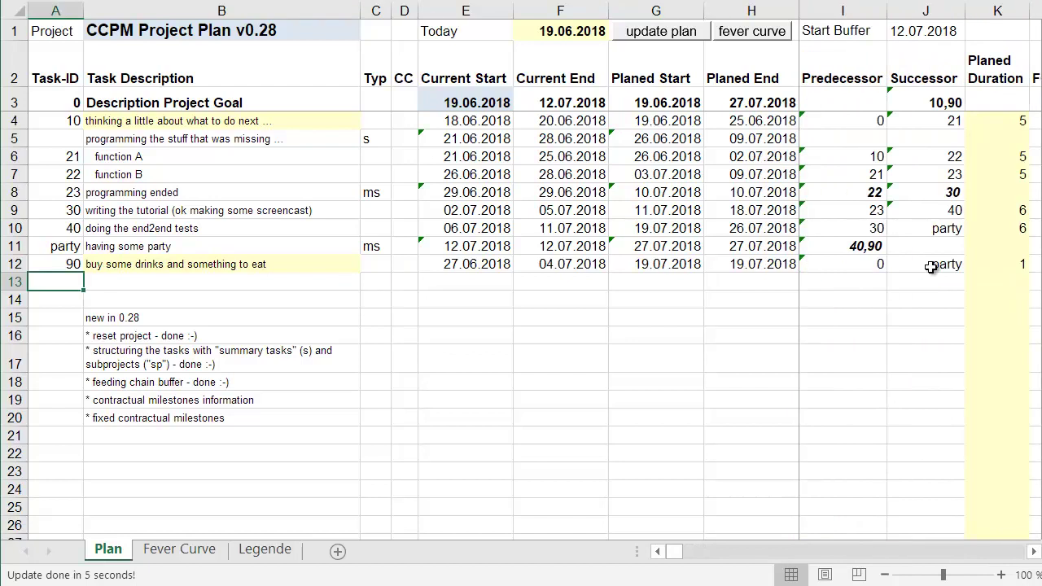
key("Right")
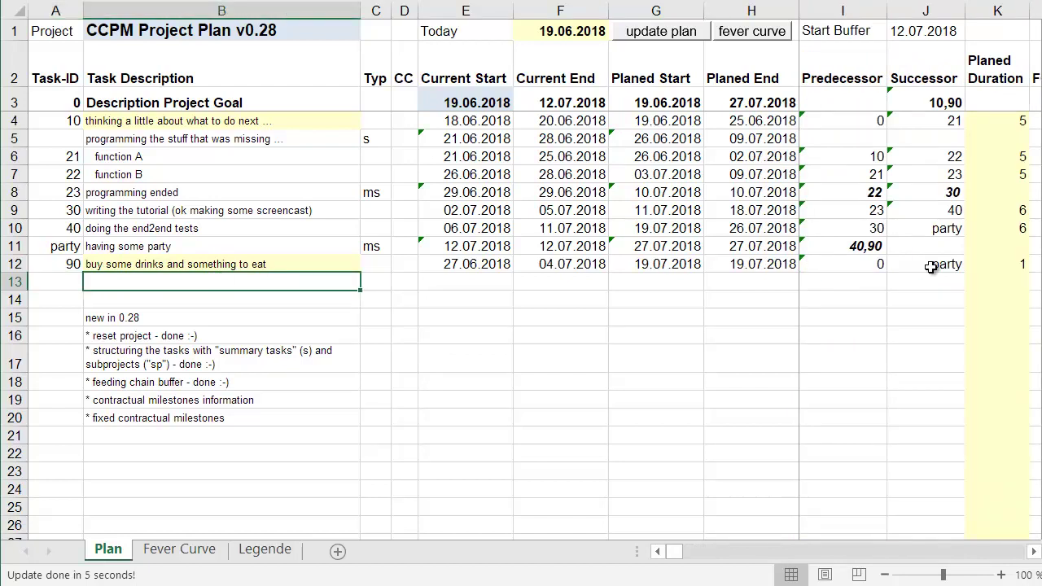
key("Right")
key("Right")
key("Right")
key("Right")
key("Right")
key("Left")
key("Left")
key("Left")
key("Left")
key("Left")
Step: Enter 'get the booking of the room' as the task description in B13
type("get the ach")
key("BackSpace")
key("BackSpace")
key("BackSpace")
type("booking of the room")
key("Return")
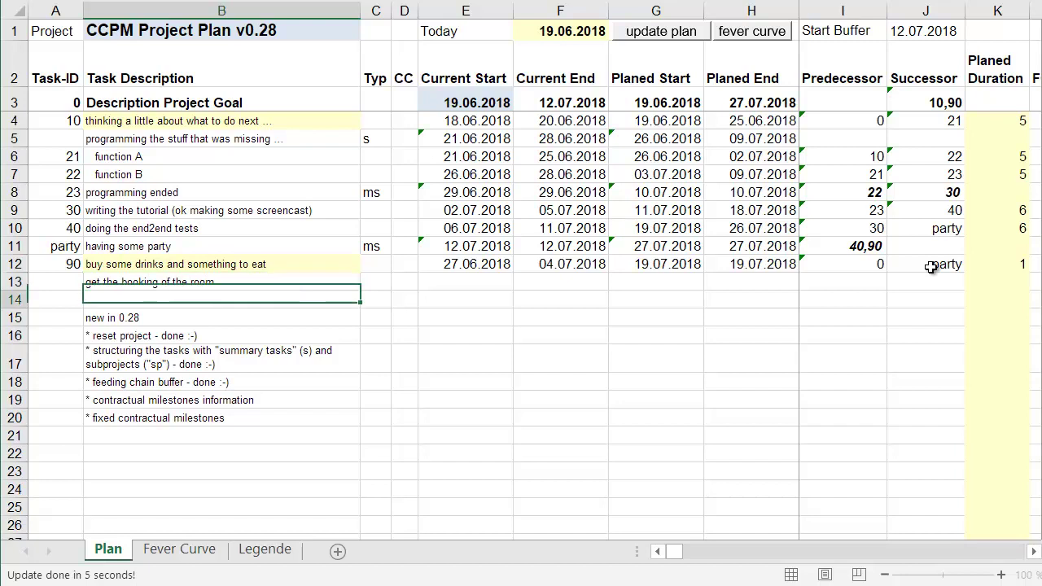
Step: Set the new task's predecessor in I13 to 0
key("Up")
key("Right")
key("Right")
key("Right")
key("Right")
key("Right")
key("Right")
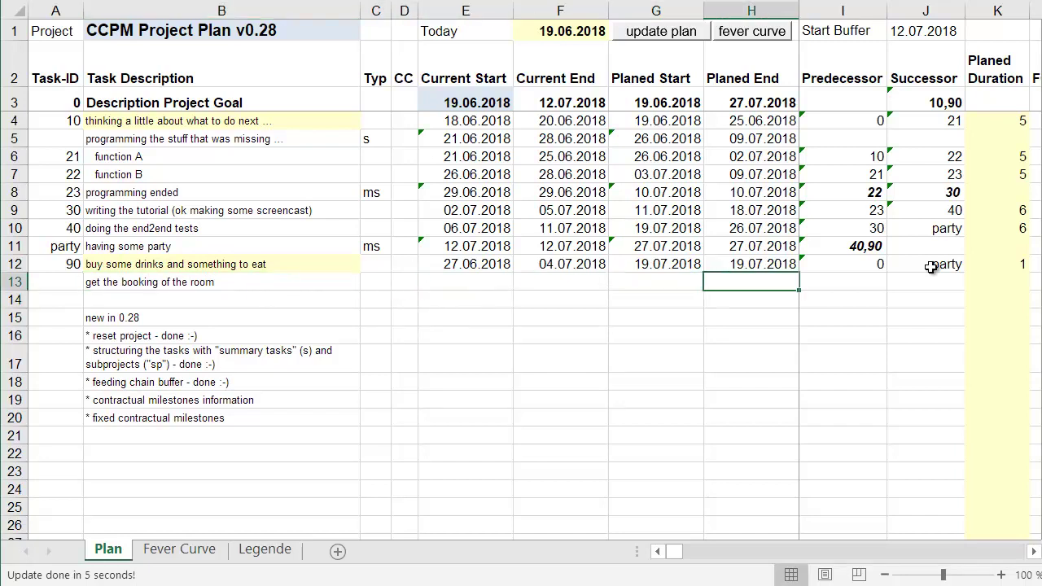
key("Right")
type("0")
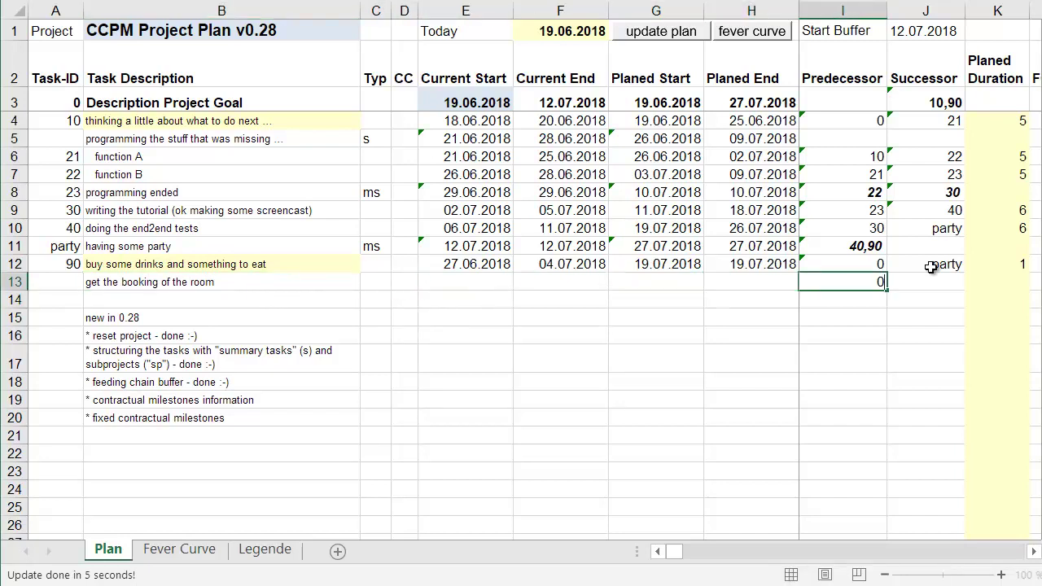
key("Tab")
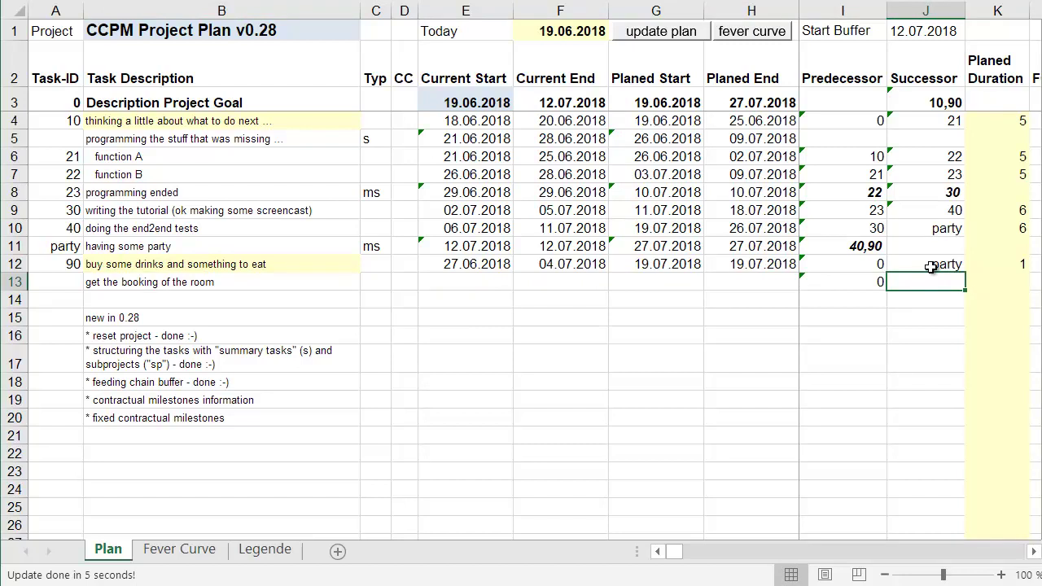
Step: Add 91 to the party milestone's predecessors in I11
key("Left")
key("Up")
key("Up")
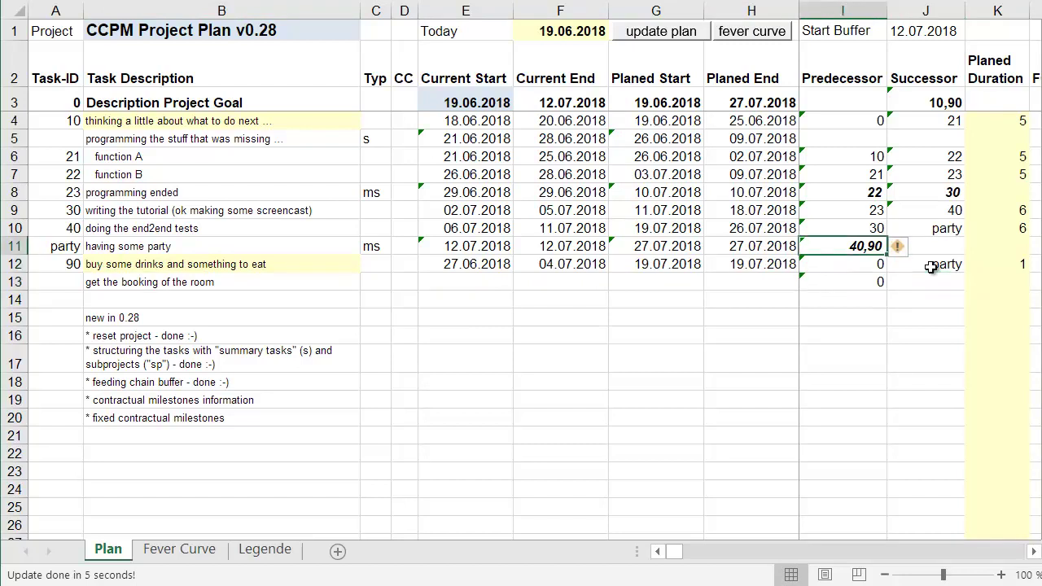
key("F2")
type(",91")
key("Return")
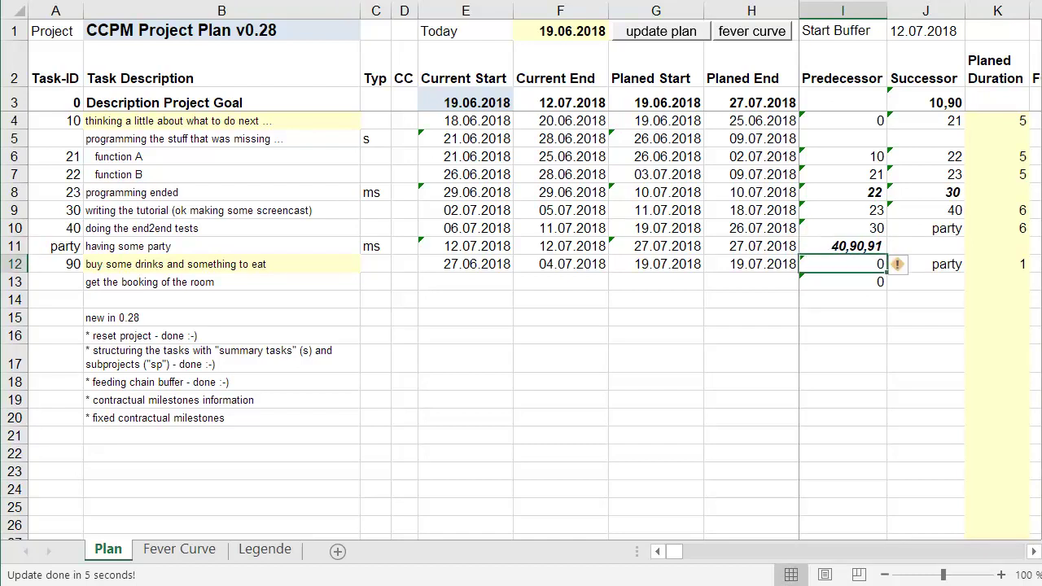
Step: Give the new task ID 91 and a planned duration of 1
left_click(54, 280)
type("91")
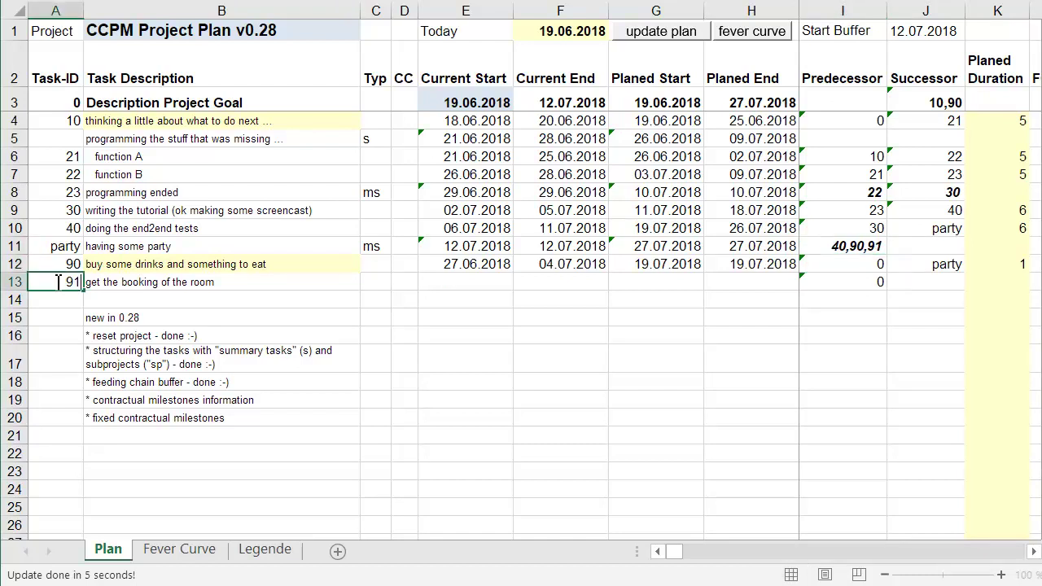
key("Tab")
key("Right")
key("Right")
key("Right")
key("Right")
key("Right")
key("Right")
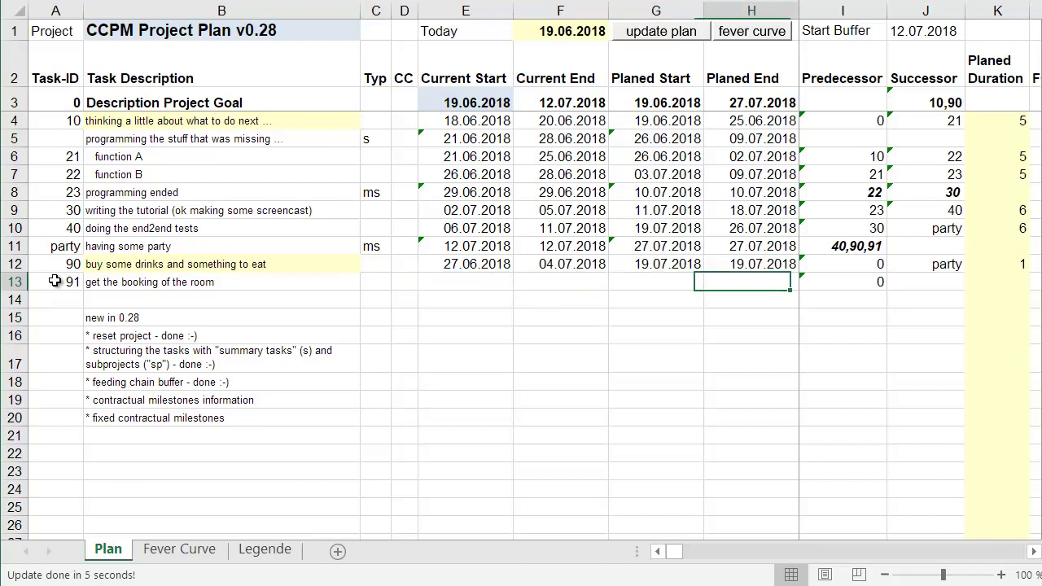
type("1")
key("Left")
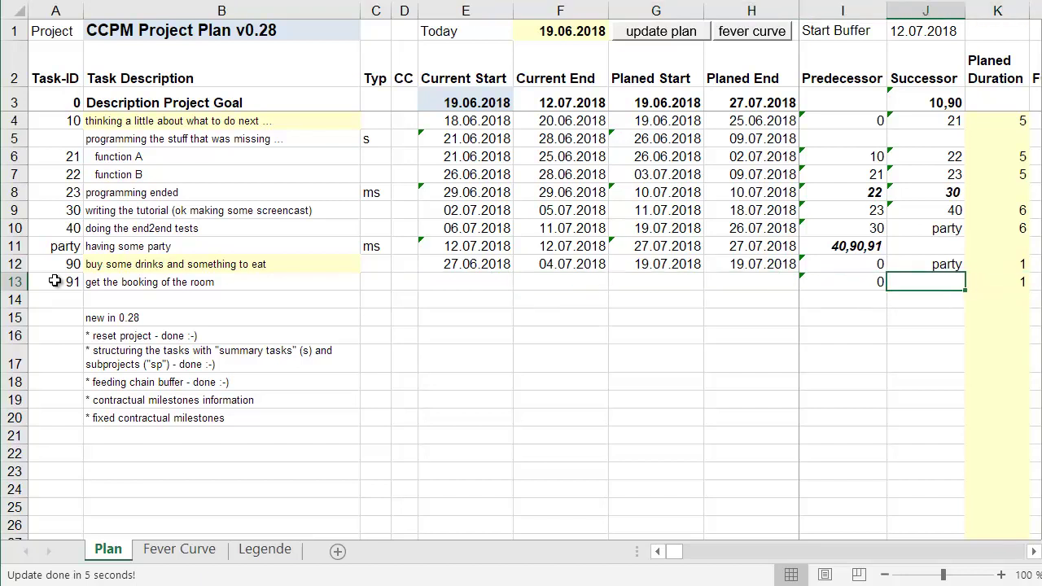
Step: Update the plan and move toward task 91's bar in the chart
left_click(693, 31)
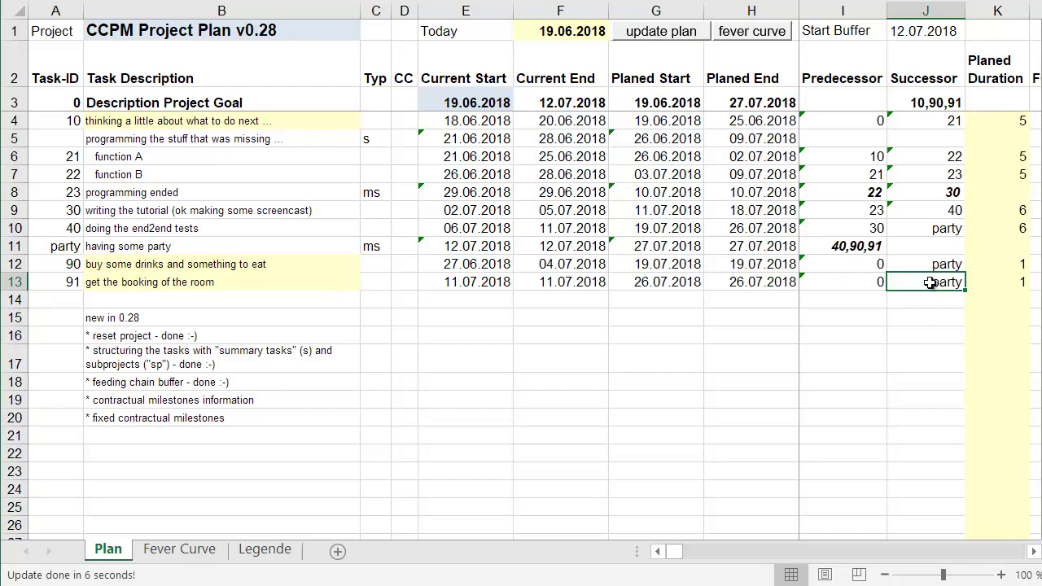
key("Right")
key("Right")
key("Right")
key("Right")
key("Right")
key("Right")
key("Right")
key("Right")
key("Right")
key("Right")
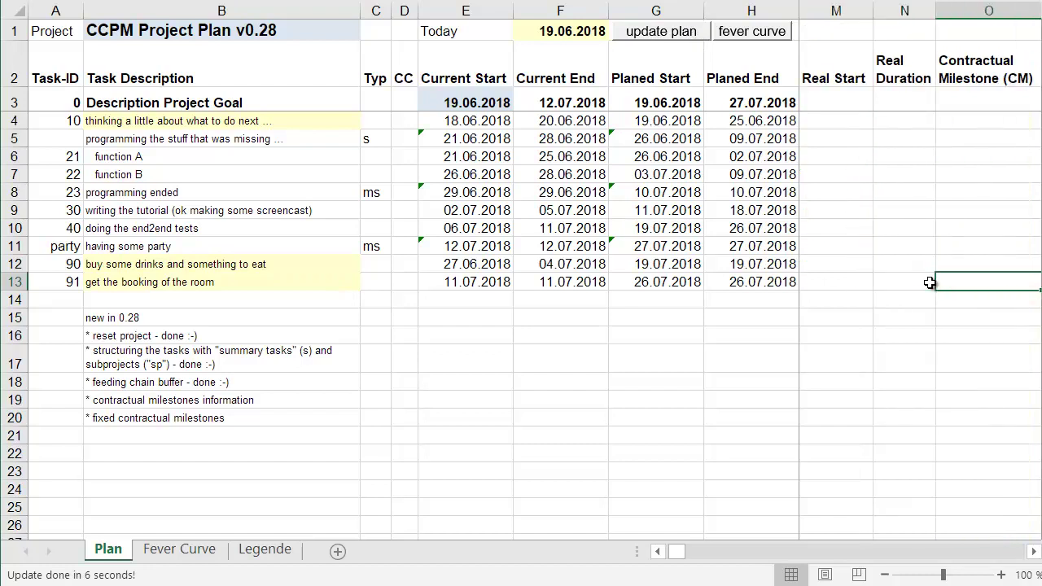
key("Right")
key("Right")
key("Right")
key("Right")
key("Right")
key("Right")
key("Right")
key("Right")
key("Right")
key("Right")
key("Right")
key("Right")
key("Right")
key("Right")
key("Right")
key("Right")
key("Right")
key("Right")
key("Right")
key("Right")
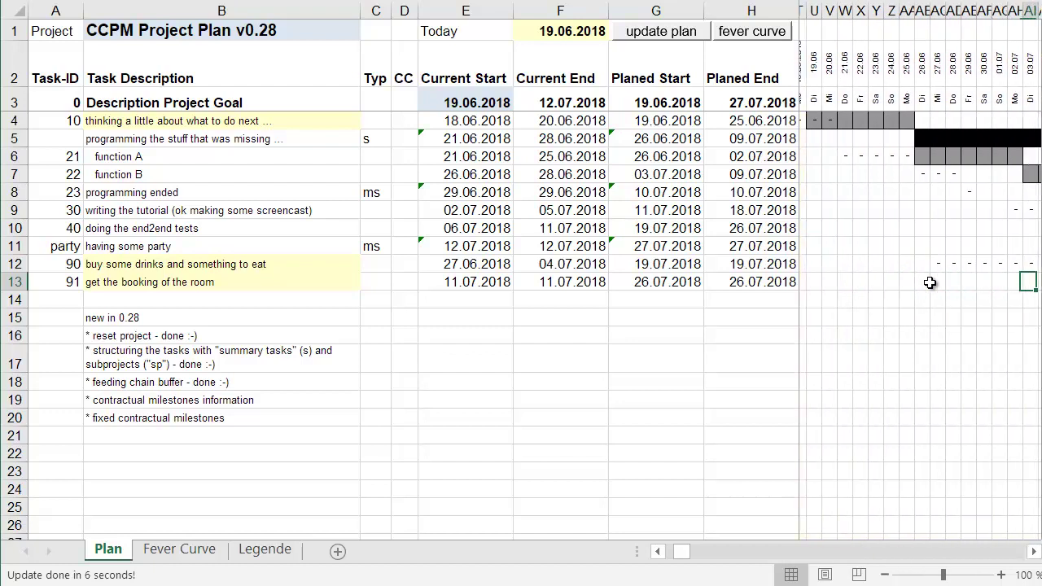
key("Right")
key("Right")
key("Right")
key("Right")
key("Right")
key("Right")
key("Right")
key("Right")
key("Right")
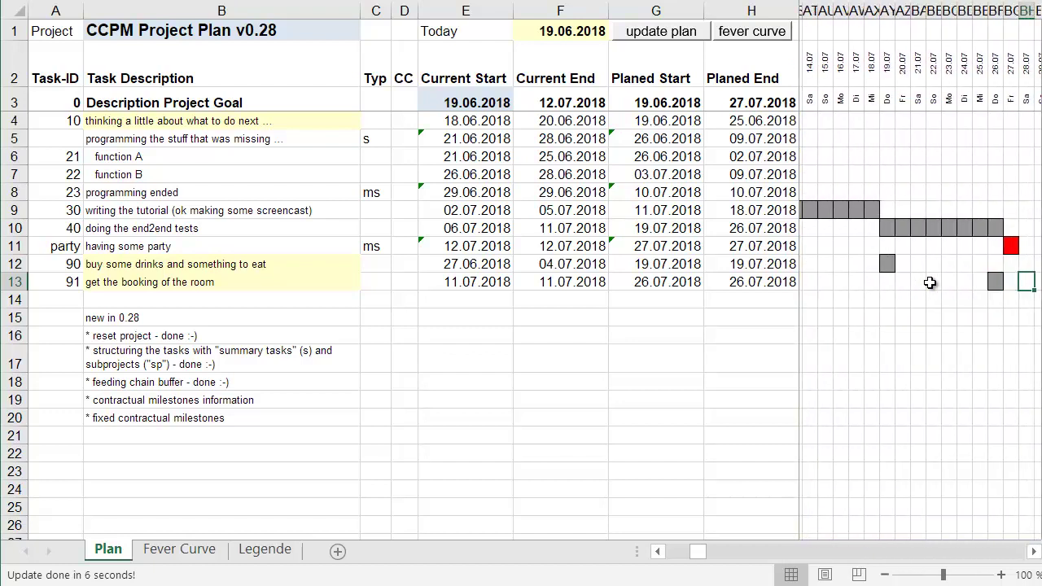
key("Up")
key("Up")
key("Left")
key("Down")
key("Down")
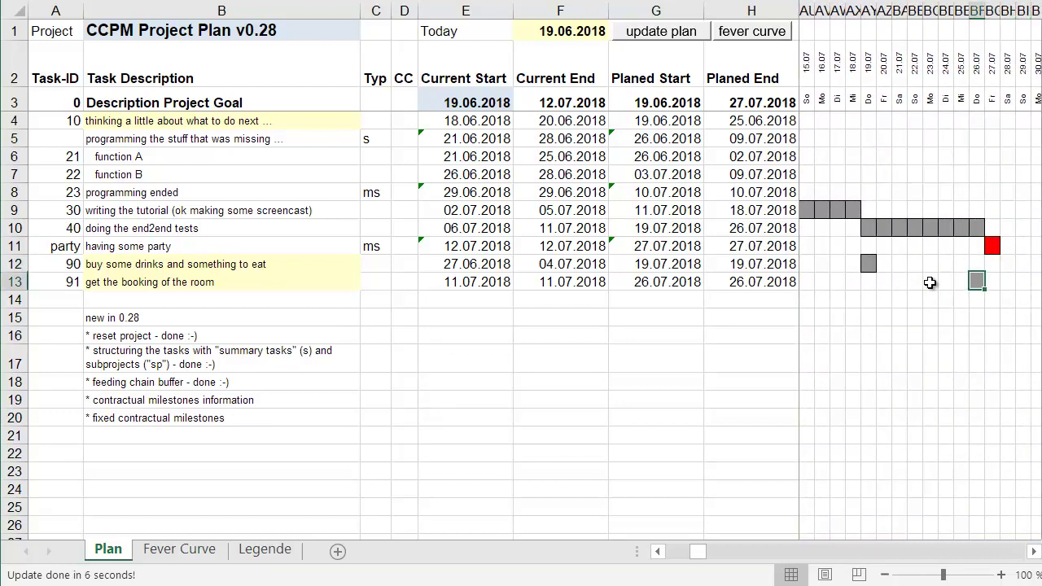
key("Right")
key("Up")
key("Up")
key("Left")
key("Down")
key("Down")
key("Left")
key("Left")
key("Left")
key("Left")
key("Left")
key("Left")
key("Left")
key("Left")
key("Left")
key("Left")
key("Left")
key("Left")
key("Left")
key("Left")
key("Left")
key("Left")
key("Left")
key("Left")
key("Left")
key("Left")
key("Left")
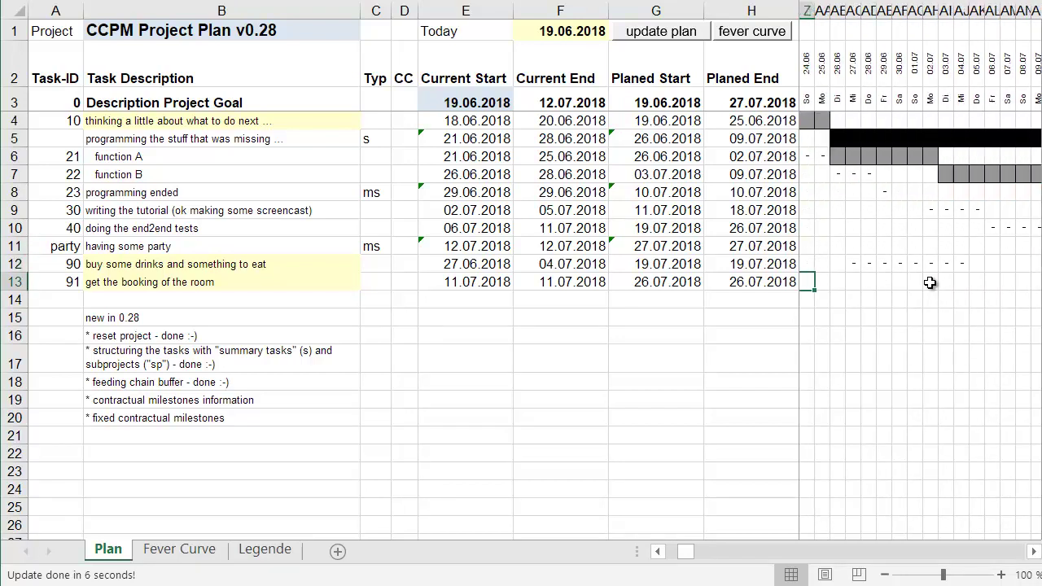
key("Left")
key("Left")
key("Left")
key("Left")
key("Left")
key("Left")
key("Left")
key("Left")
key("Left")
key("Left")
key("Left")
key("Left")
key("Left")
key("Left")
key("Left")
key("Left")
key("Left")
key("Left")
key("Left")
key("Left")
key("Right")
key("Right")
key("Right")
key("Right")
key("Right")
key("Right")
key("Right")
key("Right")
key("Right")
key("Right")
key("Right")
key("Right")
key("Right")
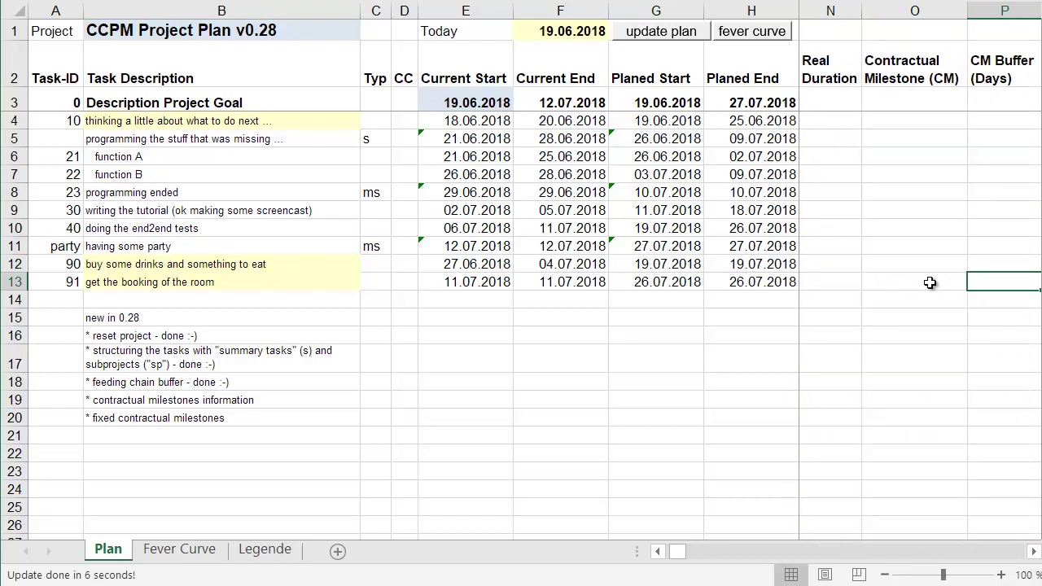
Step: Enter 23.07.2018 as task 91's contractual milestone in O13
key("Left")
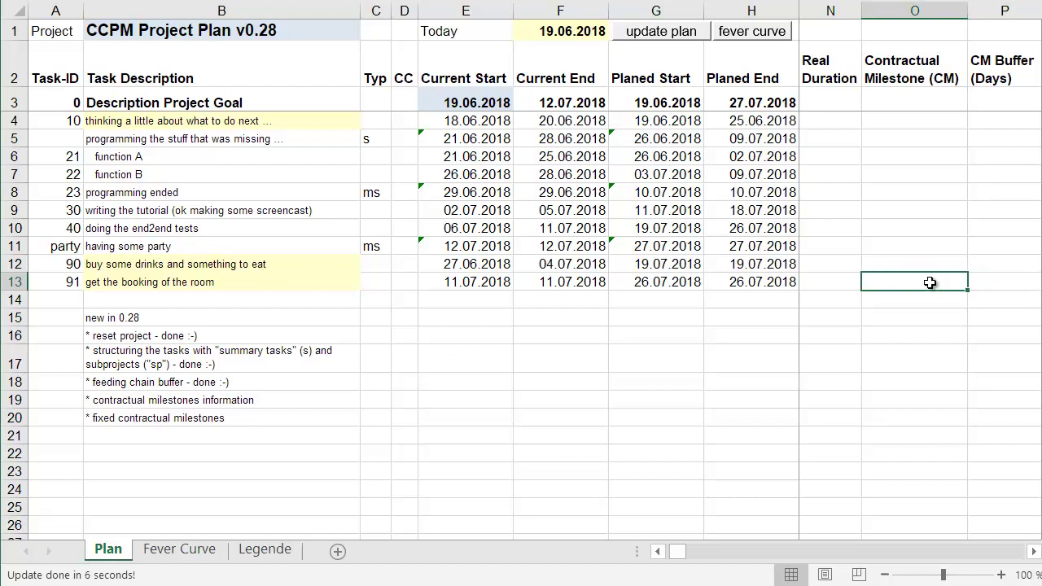
type("23.07")
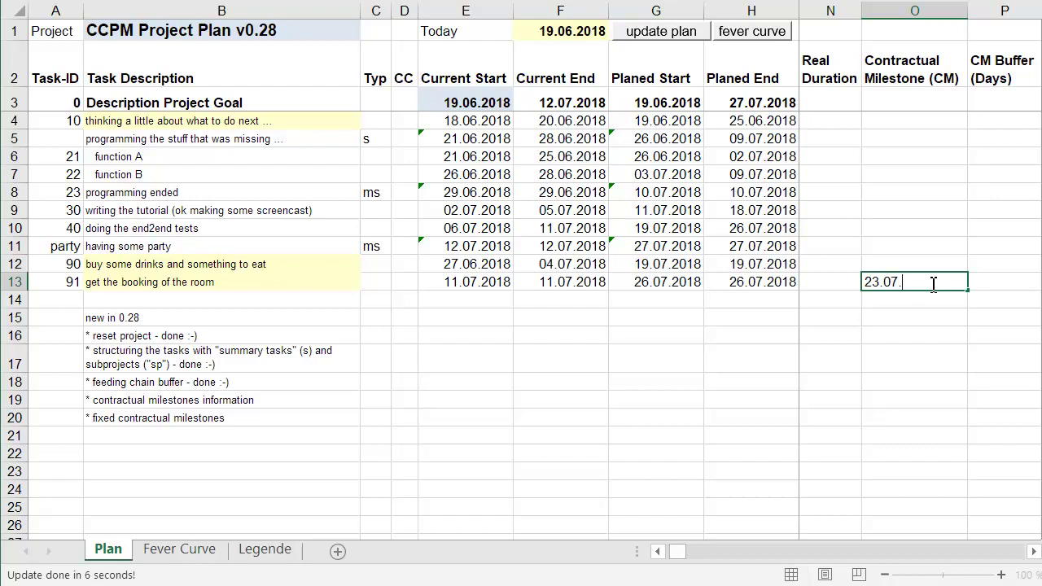
type(".2018")
key("Return")
key("Up")
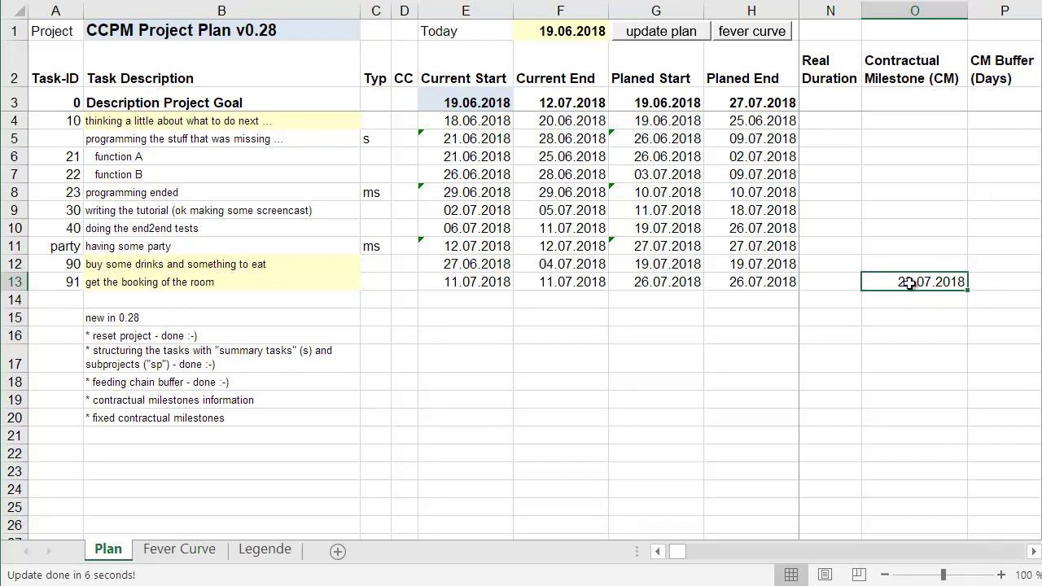
Step: Update the plan and check task 91's resulting 9-day CM buffer
left_click(662, 32)
key("Right")
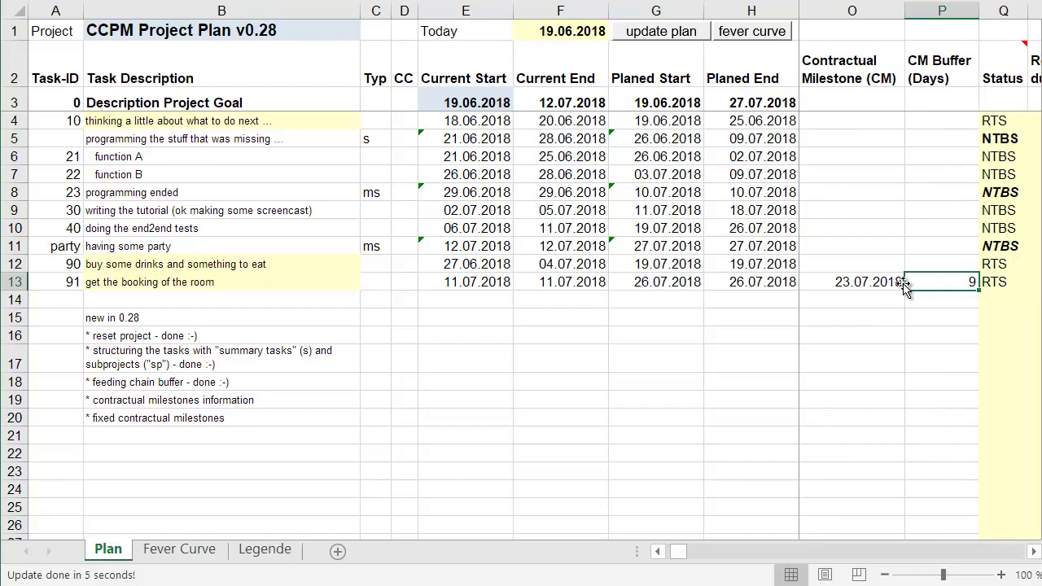
key("Left")
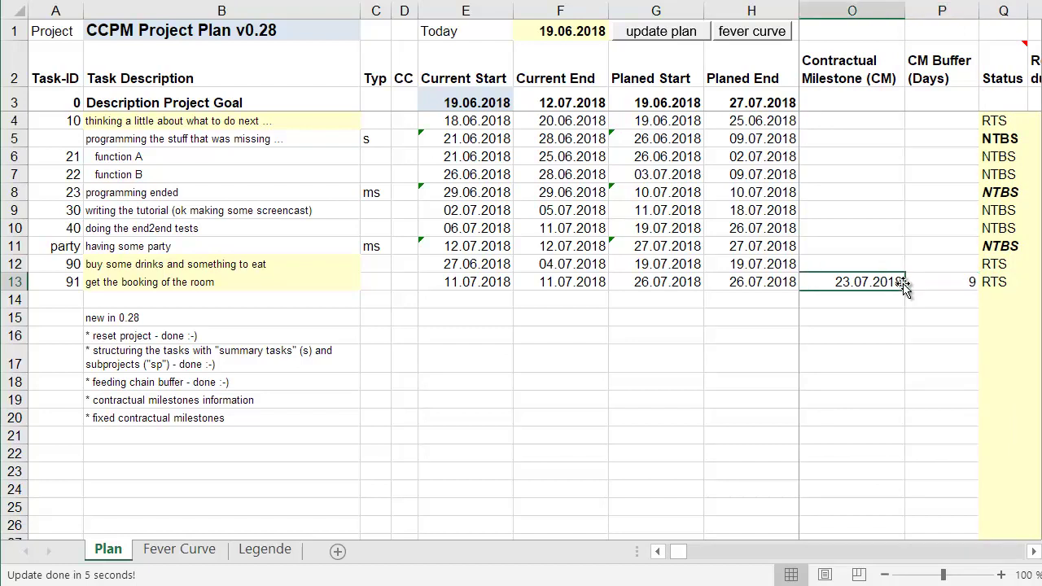
key("Left")
key("Left")
key("Left")
key("Left")
key("Left")
key("Left")
key("Left")
key("Left")
key("Left")
key("Left")
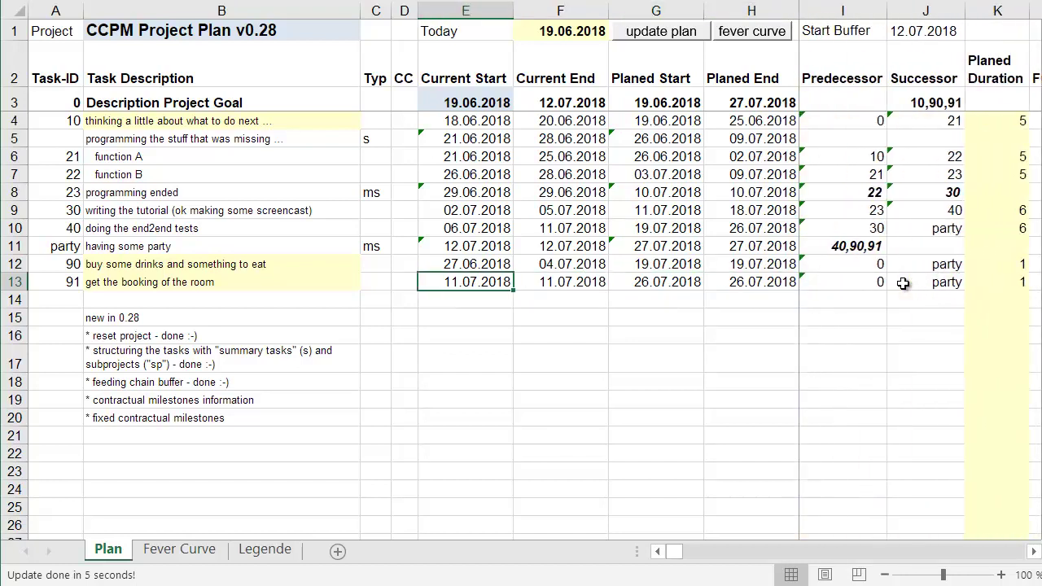
key("Right")
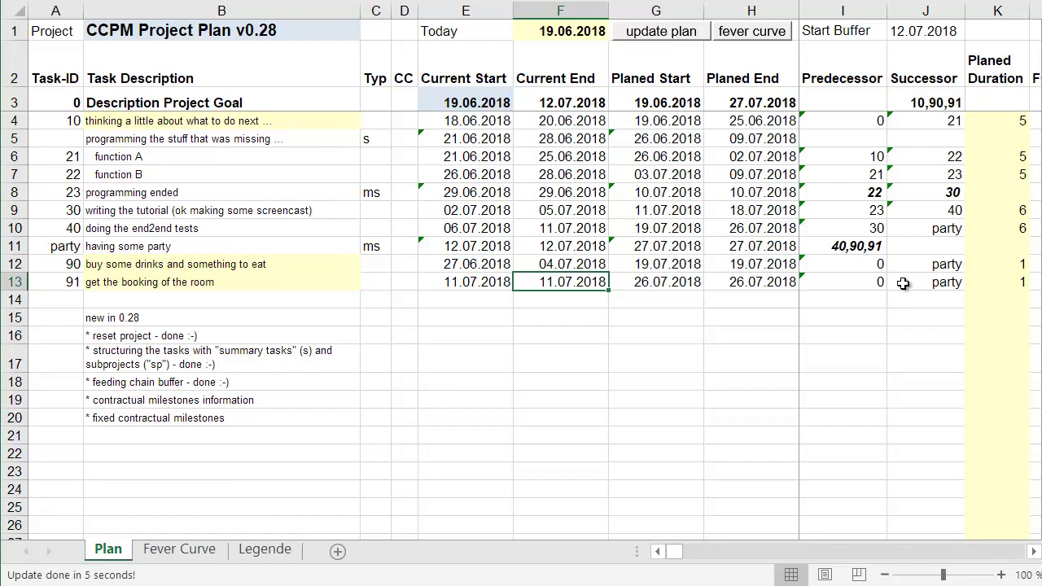
key("Right")
key("Right")
key("Right")
key("Right")
key("Right")
key("Right")
key("Right")
key("Right")
key("Right")
key("Right")
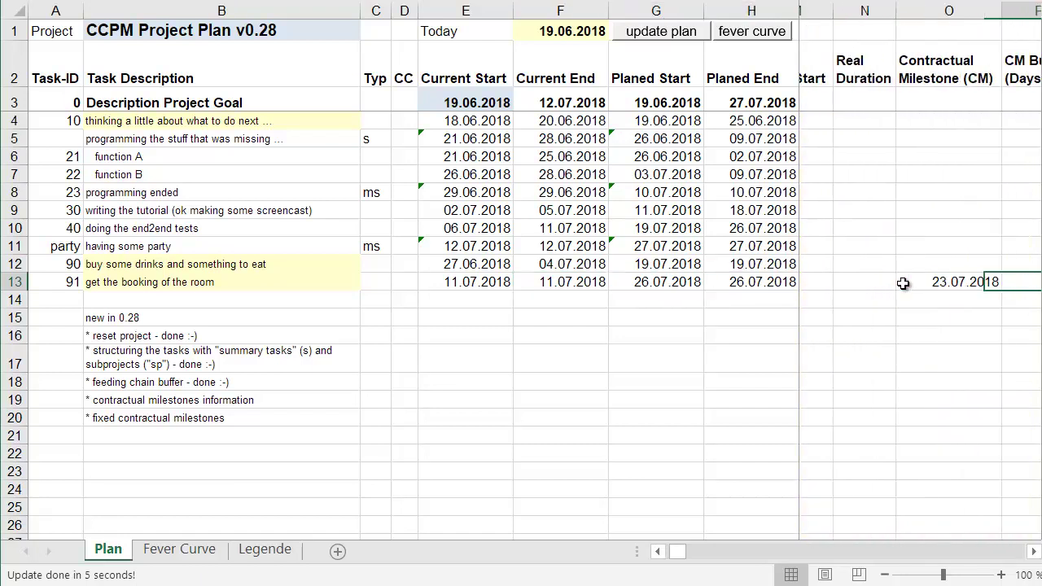
key("Left")
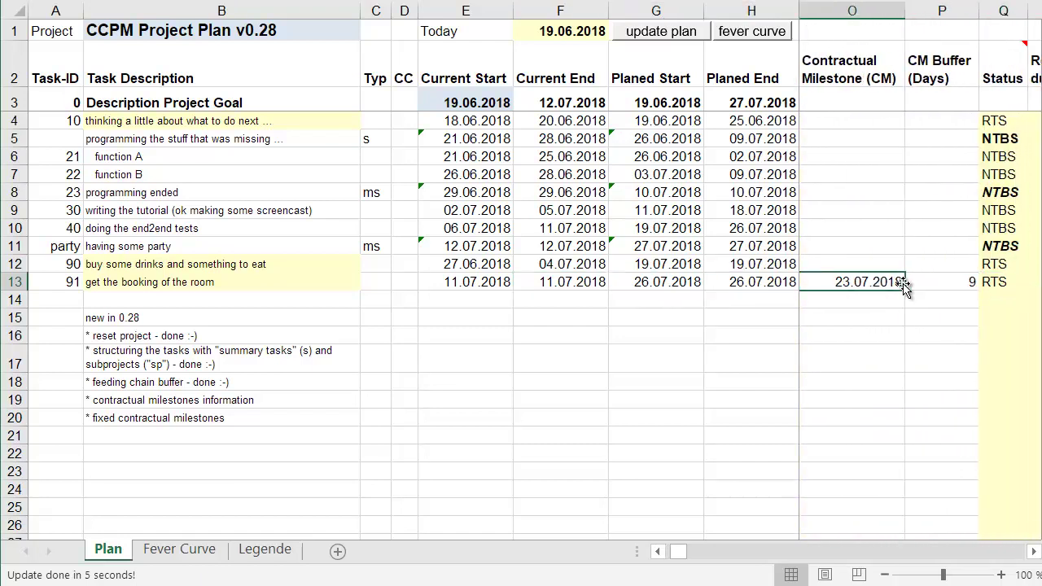
key("Right")
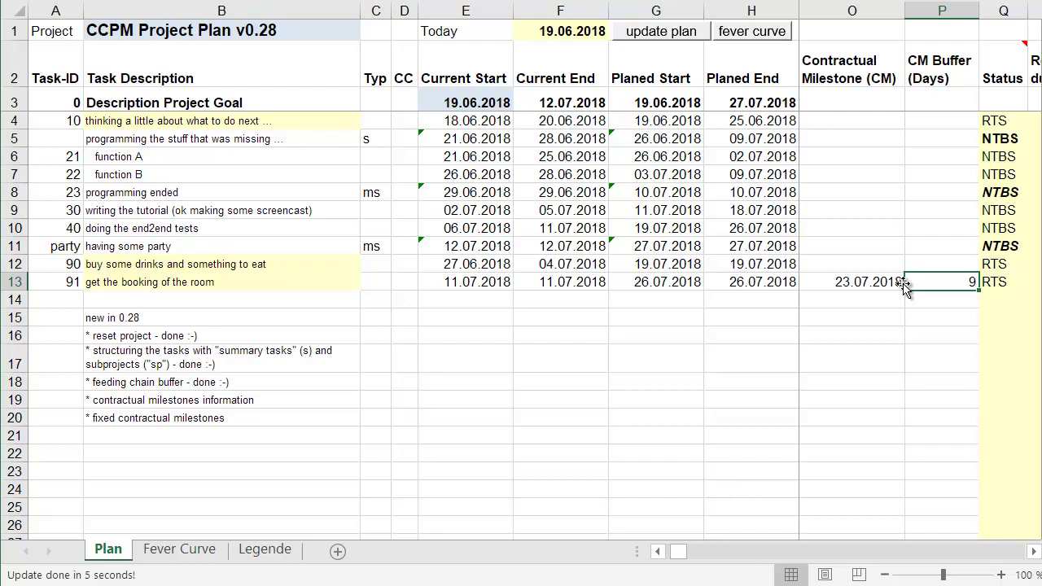
left_click(900, 282)
left_click(905, 282)
left_click(901, 282)
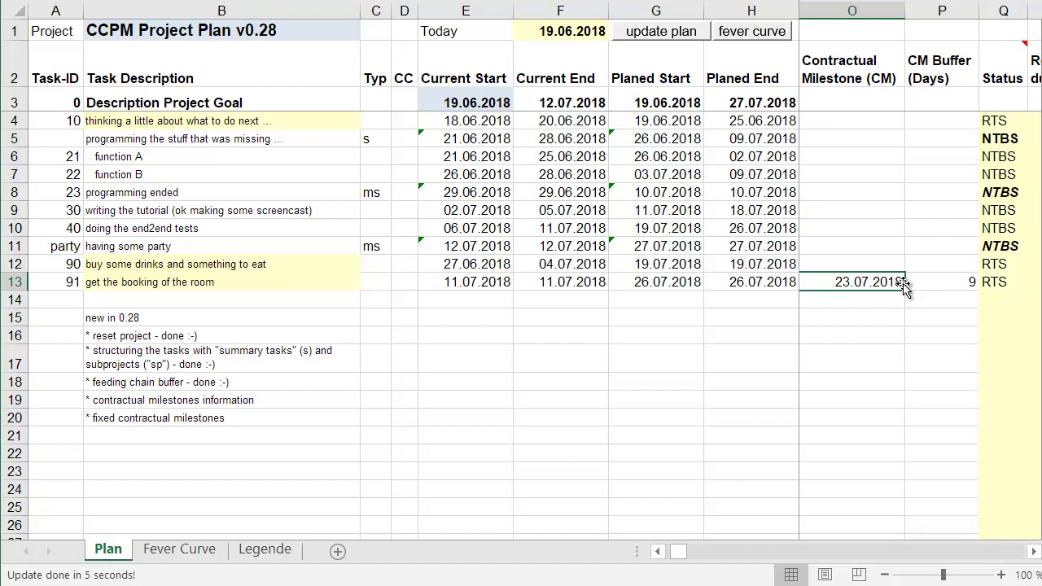
mouse_move(904, 285)
left_mouse_down()
mouse_move(936, 285)
mouse_move(896, 285)
left_mouse_up()
Step: Append ' - done :-)' to the contractual milestones note in B19
double_click(286, 401)
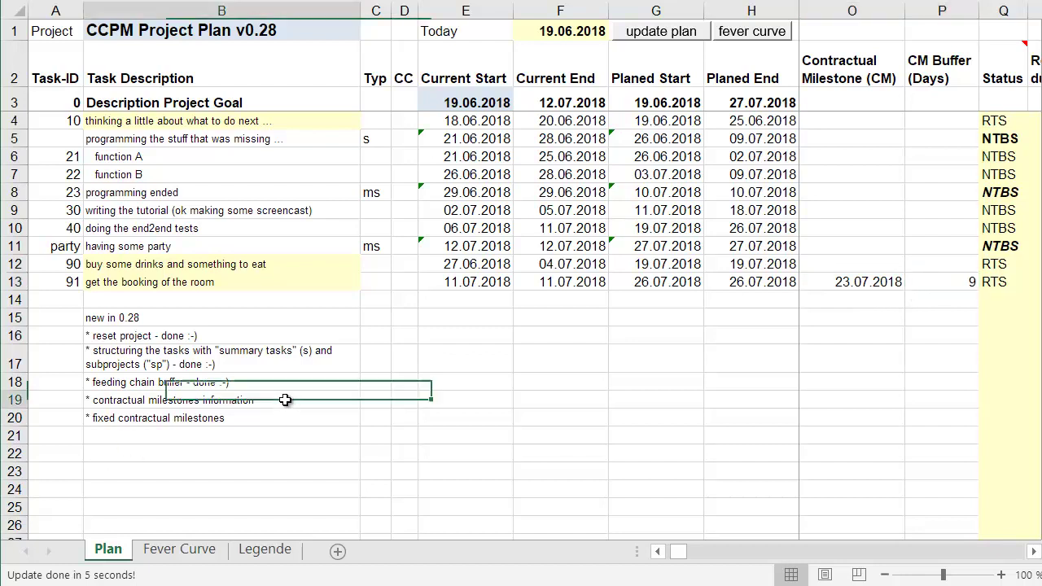
type("- don")
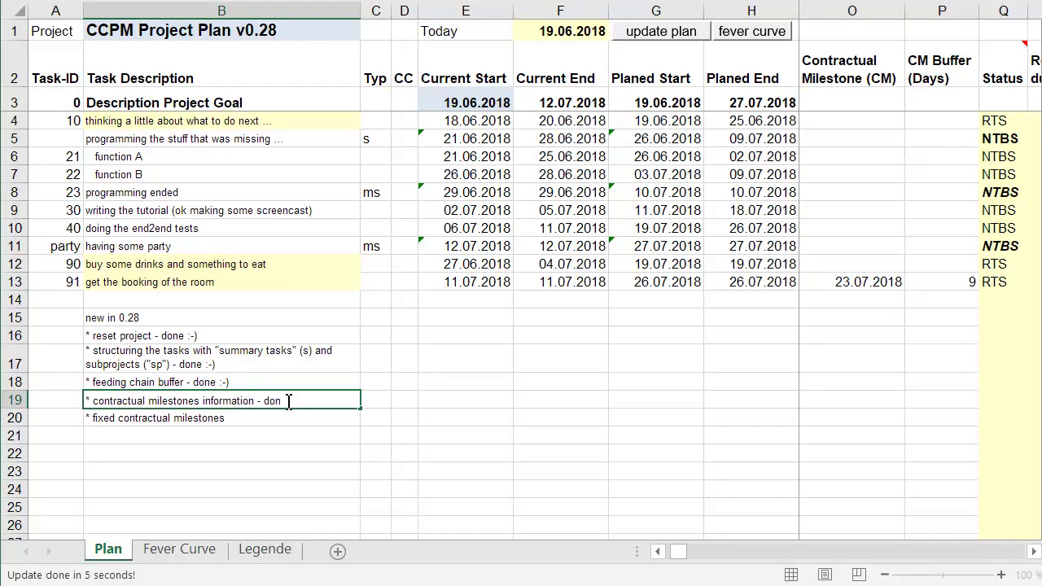
type("e :-)")
key("Return")
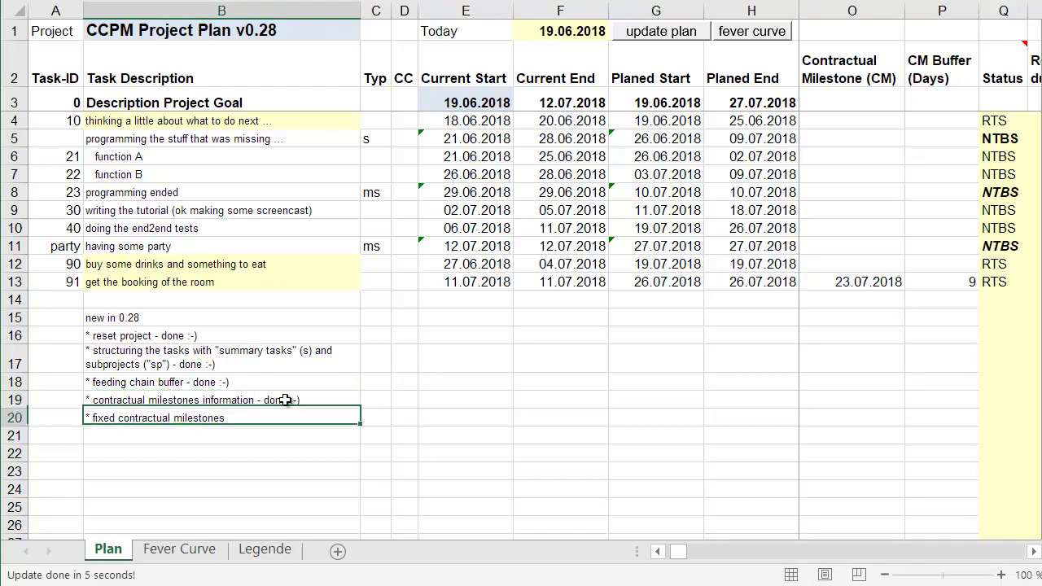
Step: Inspect task 91's Gantt bar along row 13, ending on the milestone cell O13
left_click(873, 283)
key("Right")
key("Right")
key("Right")
key("Right")
key("Right")
key("Right")
key("Right")
key("Right")
key("Right")
key("Right")
key("Right")
key("Right")
key("Right")
key("Right")
key("Right")
key("Right")
key("Right")
key("Right")
key("Right")
key("Right")
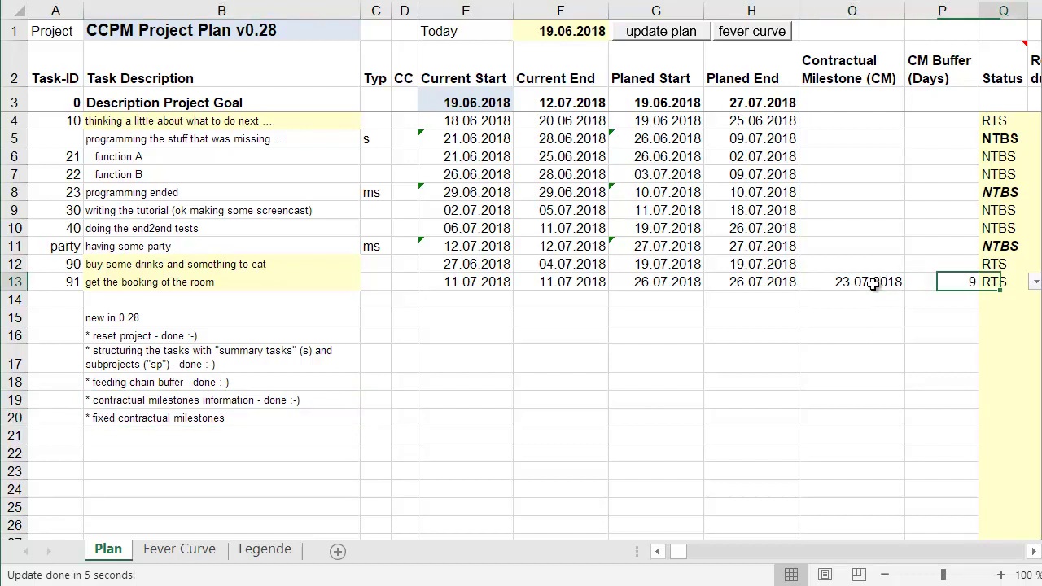
key("Right")
key("Right")
key("Right")
key("Right")
key("Right")
key("Right")
key("Right")
key("Right")
key("Right")
key("Right")
key("Right")
key("Right")
key("Right")
key("Right")
key("Right")
key("Right")
key("Right")
key("Right")
key("Right")
key("Right")
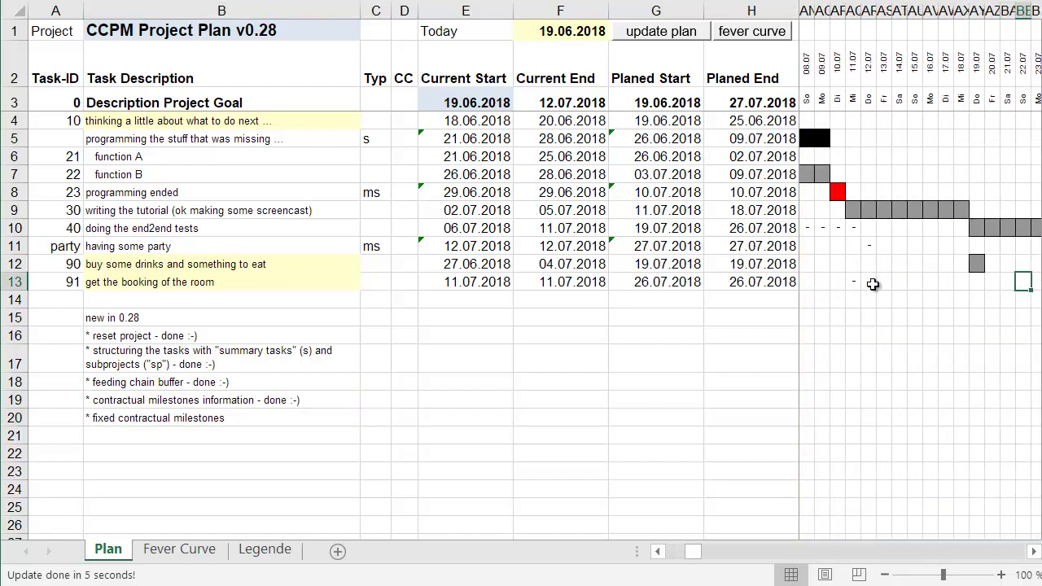
key("Left")
key("Left")
key("Left")
key("Left")
key("Left")
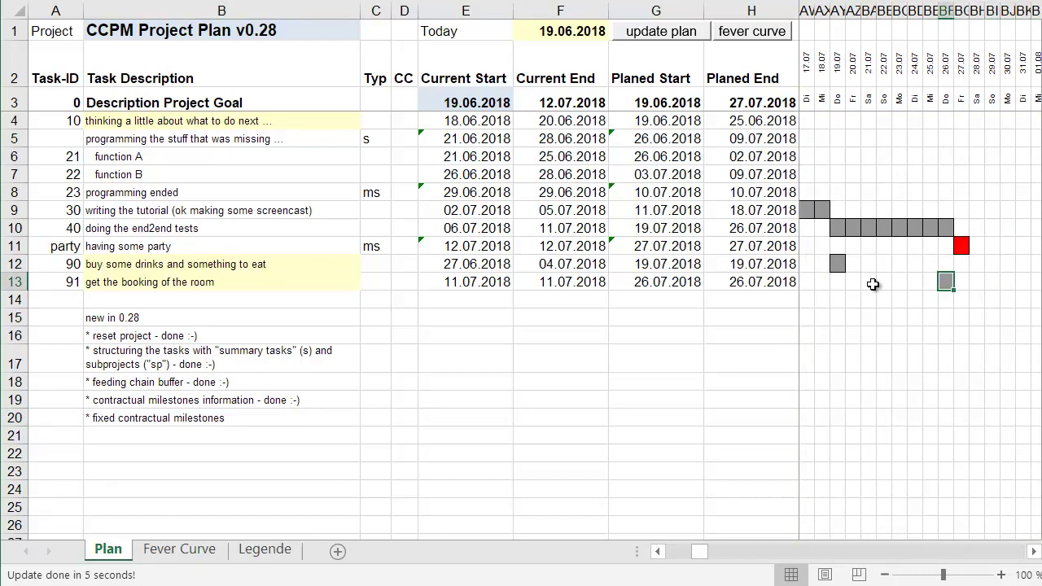
key("Left")
key("Left")
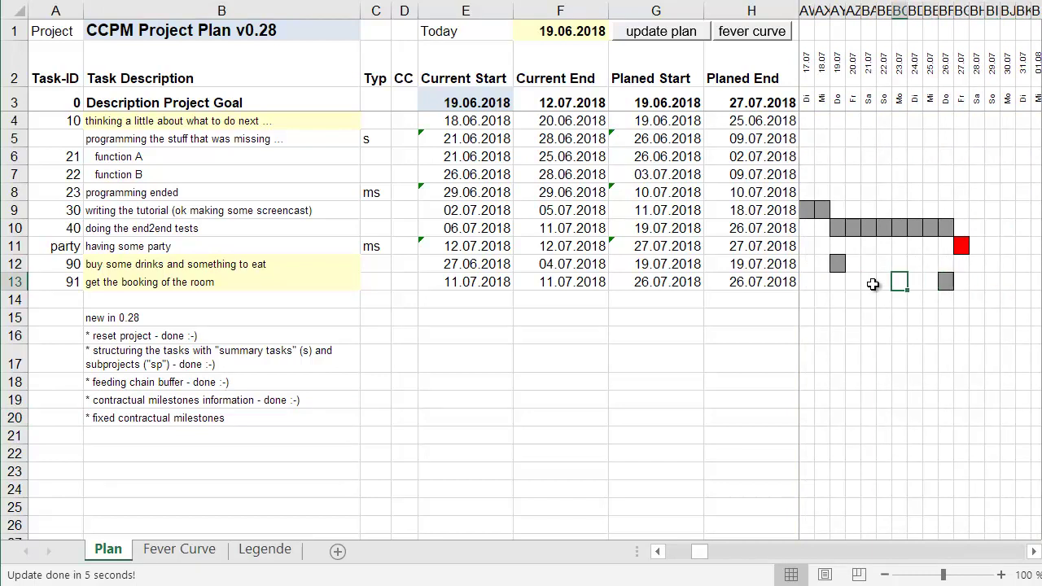
key("Left")
key("Left")
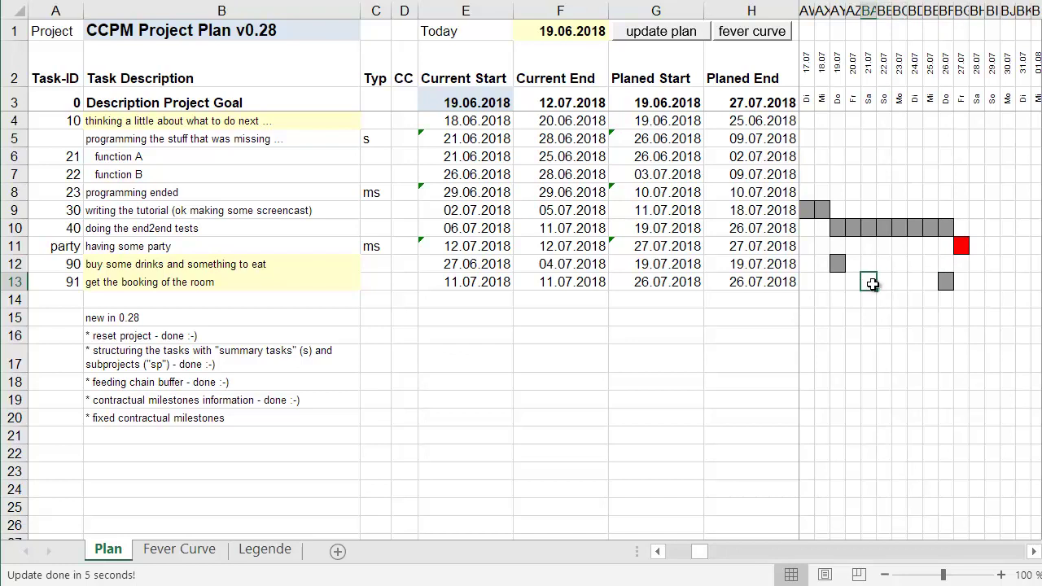
key("Left")
key("Left")
key("Left")
key("Left")
key("Left")
key("Left")
key("Left")
key("Left")
key("Left")
key("Left")
key("Left")
key("Left")
key("Left")
key("Left")
key("Left")
key("Left")
key("Left")
key("Left")
key("Left")
key("Left")
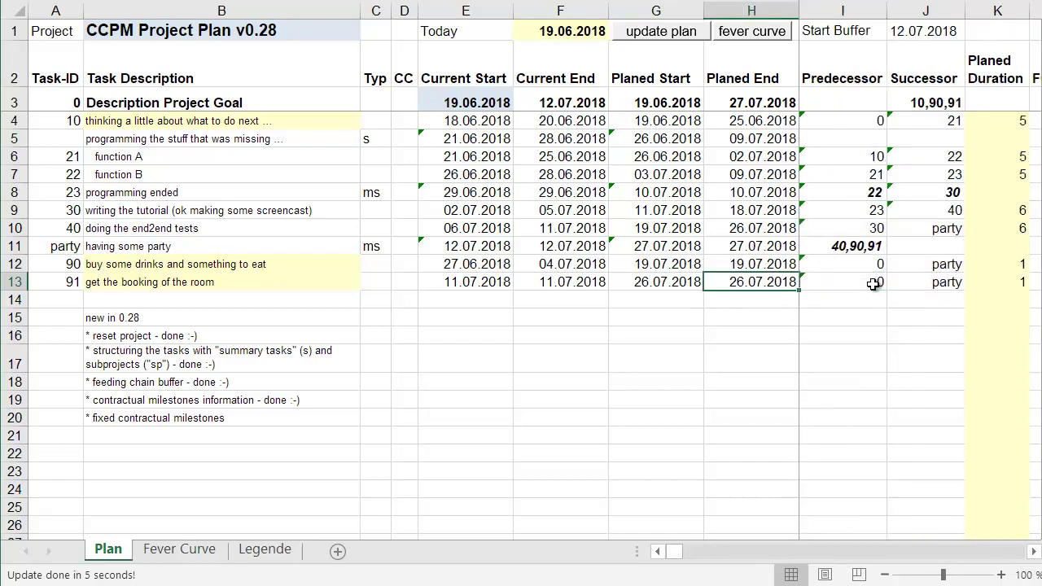
key("Right")
key("Right")
key("Right")
key("Right")
key("Right")
key("Right")
key("Right")
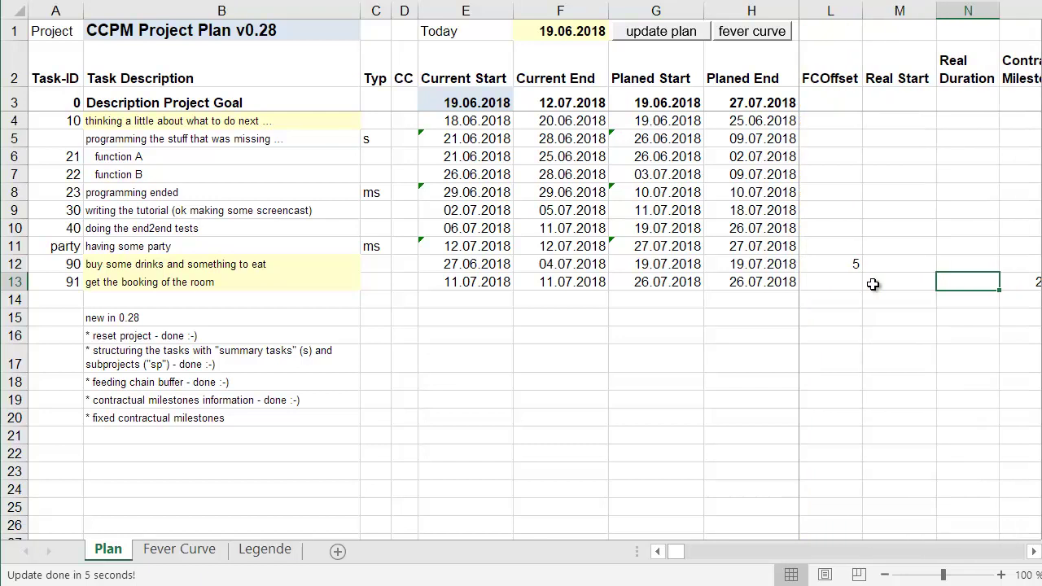
Step: Change task 91's contractual milestone in O13 to 'fix 23.07.2018'
key("Right")
key("Left")
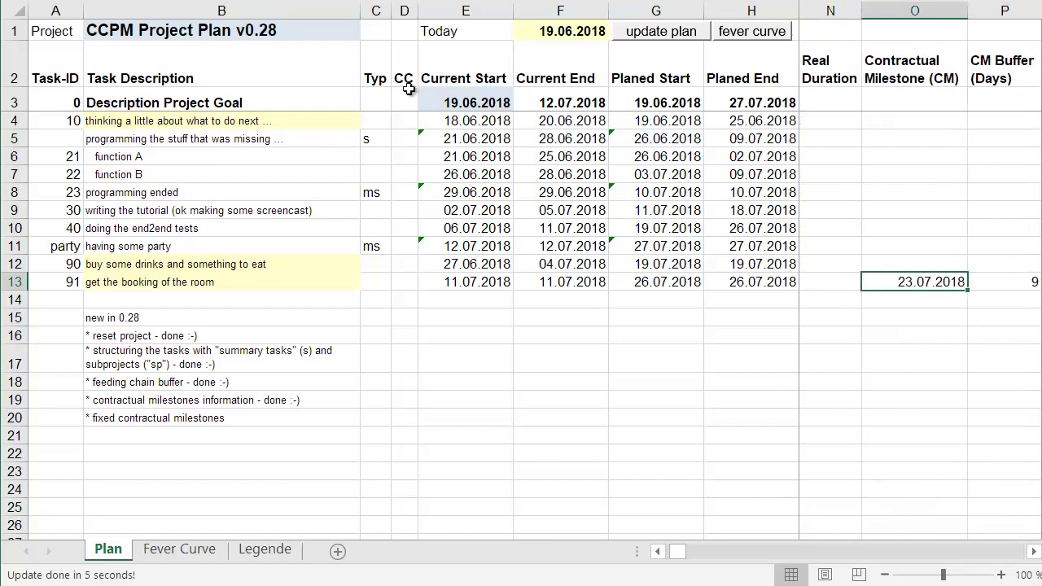
key("F2")
type("fix")
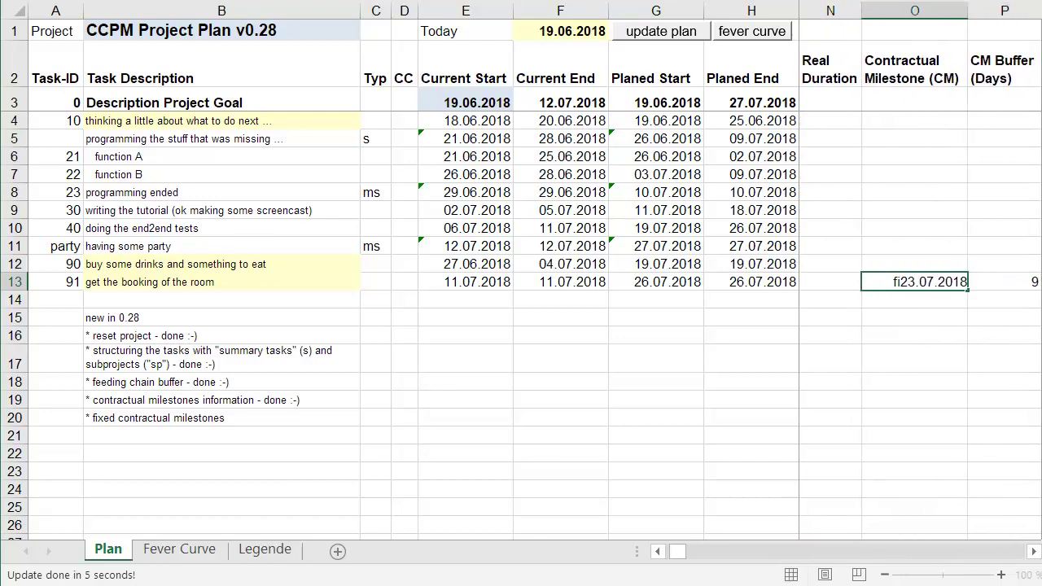
key("Return")
Step: Select task 91's planned start and end (G13:H13) and update the plan
key("Up")
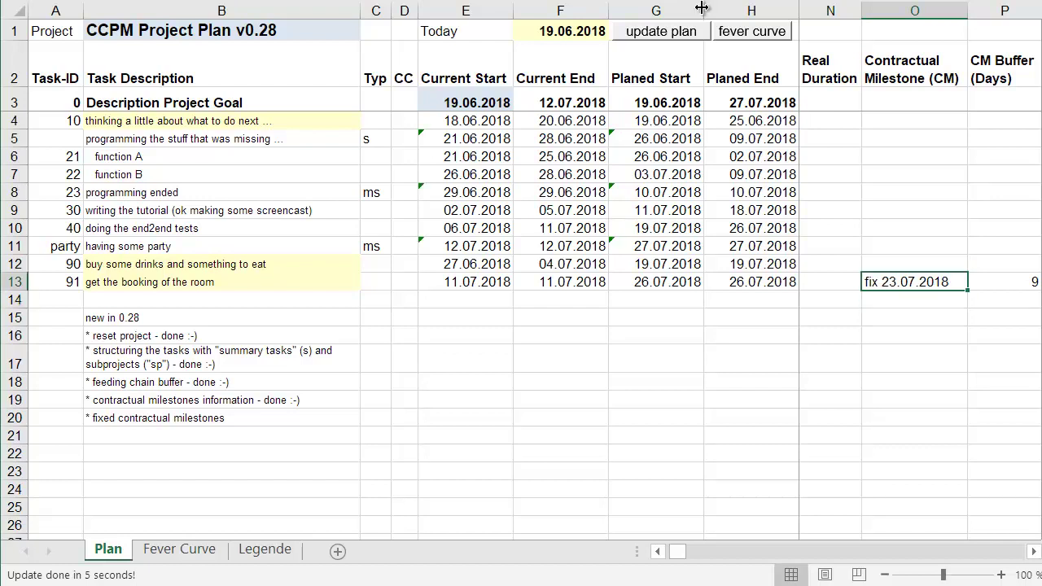
left_click(763, 283)
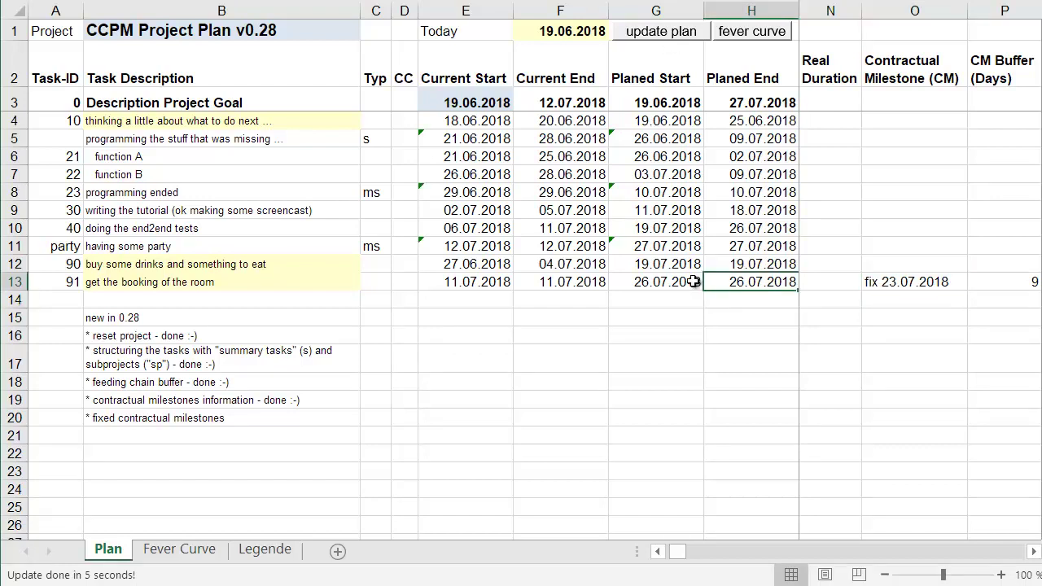
left_click_drag(655, 282, 735, 279)
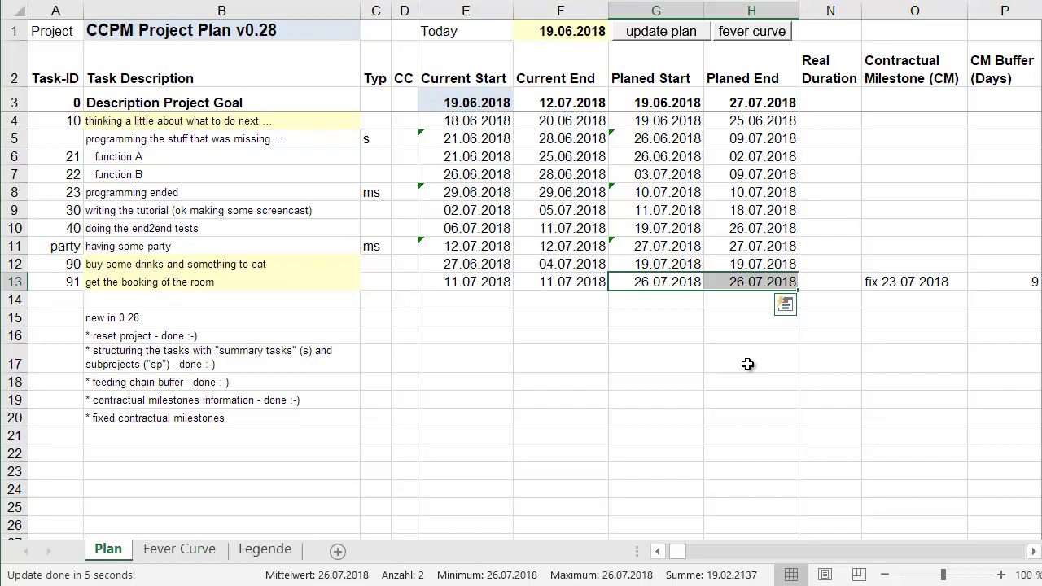
left_click(668, 32)
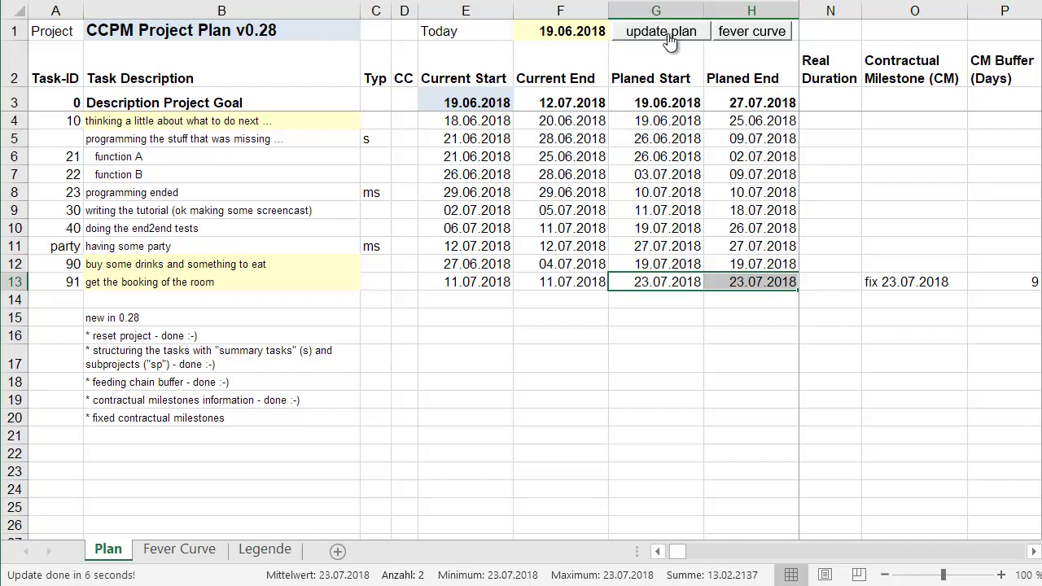
Step: Check task 91's recalculated planned end and milestone along row 13
left_click(761, 284)
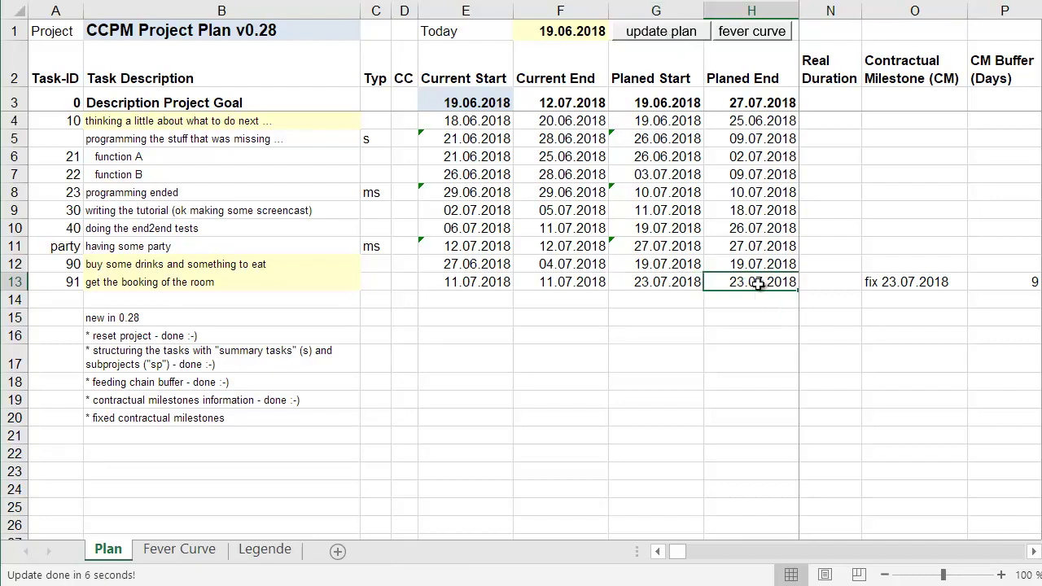
left_click(918, 279)
key("Right")
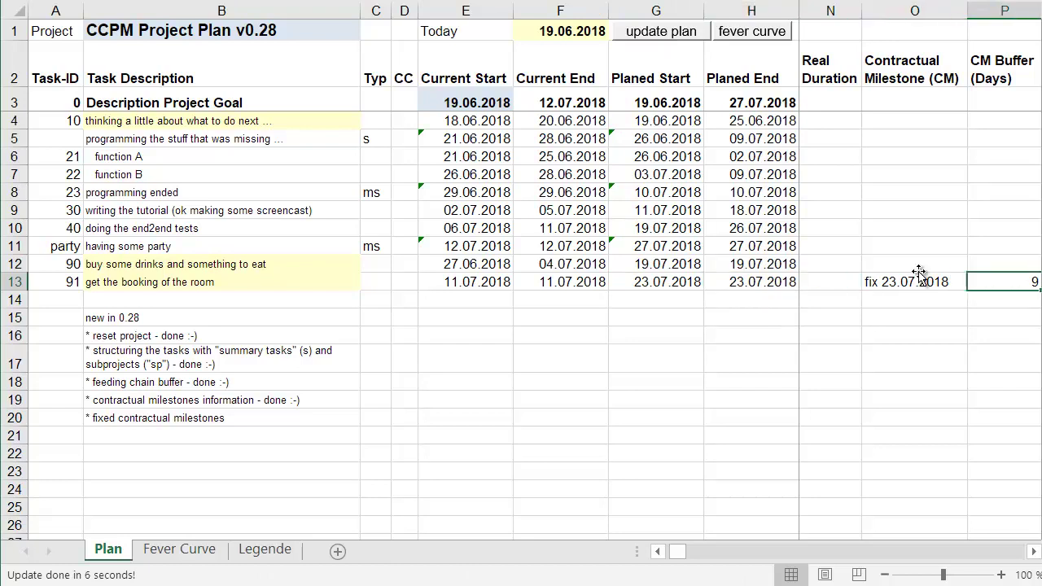
key("Right")
key("Right")
key("Right")
key("Right")
key("Right")
key("Right")
key("Right")
key("Right")
key("Right")
key("Right")
key("Right")
key("Right")
key("Right")
key("Right")
key("Right")
key("Right")
key("Right")
key("Right")
key("Right")
key("Right")
key("Right")
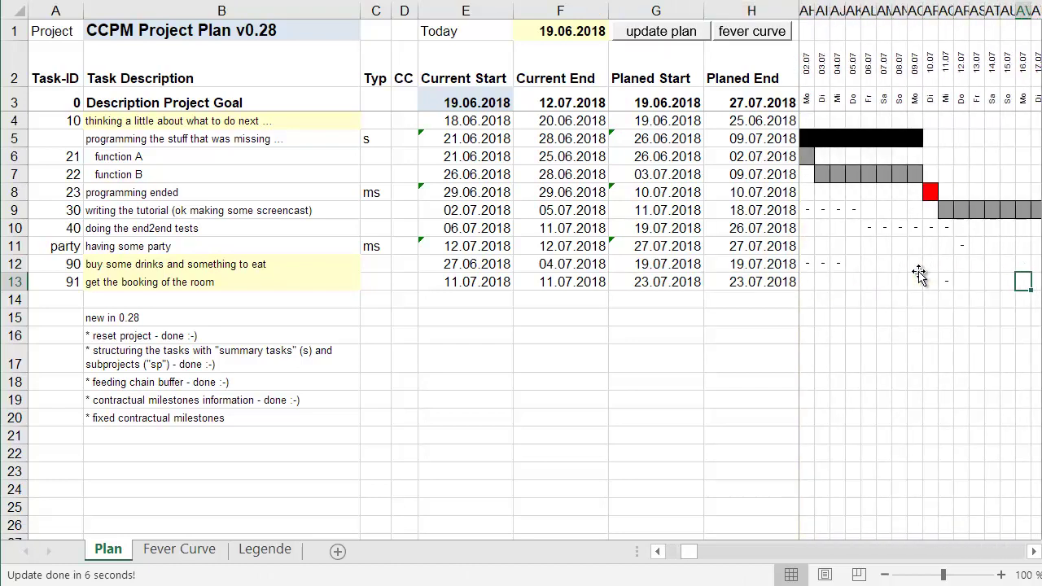
key("Right")
key("Right")
key("Right")
key("Right")
key("Right")
key("Right")
Step: Locate task 91's bar in the 23.07 column of the Gantt chart
key("Left")
key("Left")
key("Left")
key("Left")
key("Left")
key("Left")
key("Left")
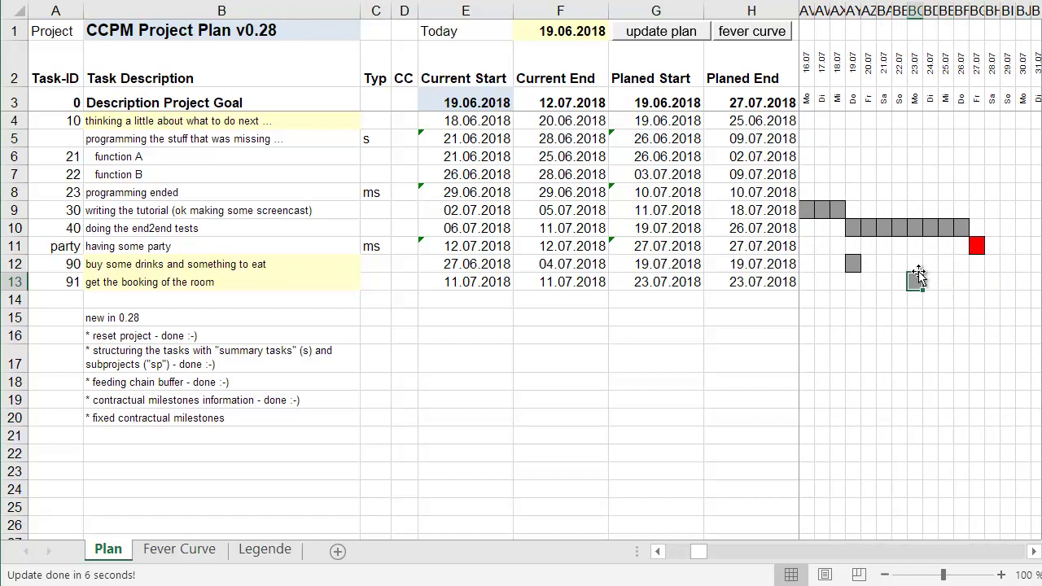
key("Up")
key("Up")
key("Up")
key("Up")
key("Up")
key("Up")
key("Up")
key("Up")
key("Up")
key("Up")
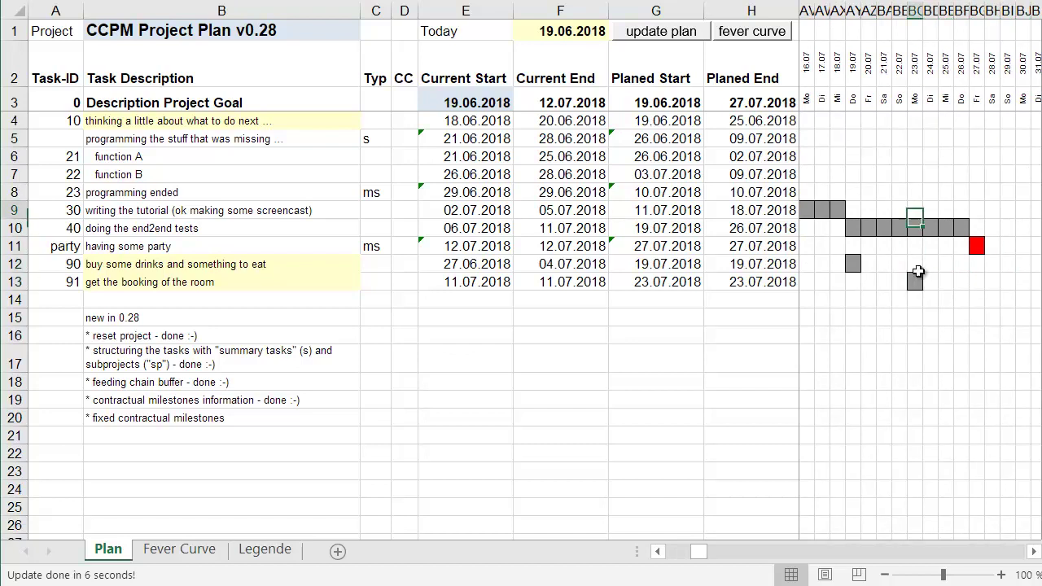
key("Down")
key("Down")
key("Down")
key("Down")
key("Down")
key("Down")
key("Down")
key("Down")
key("Down")
key("Down")
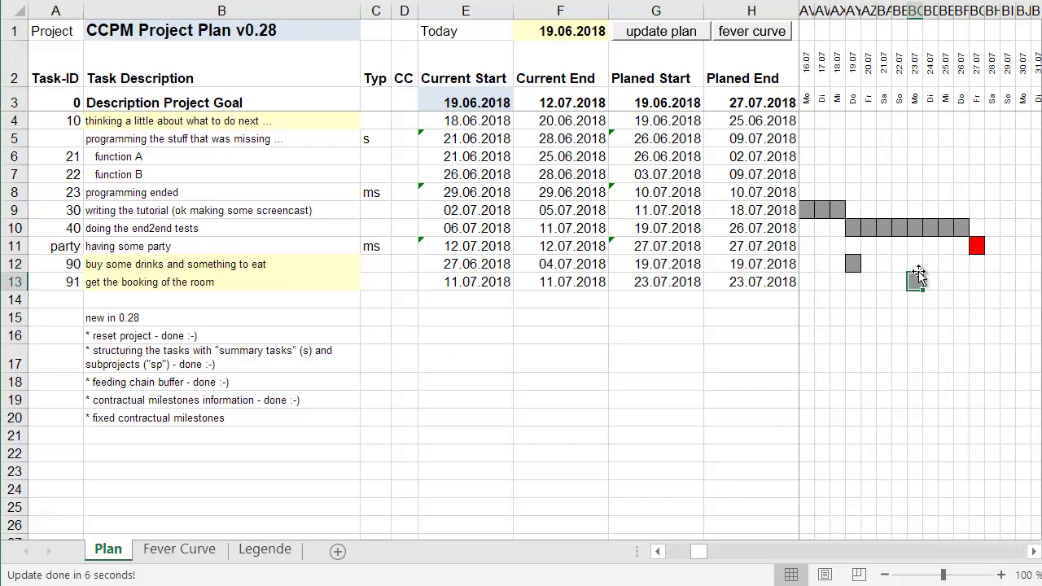
left_click_drag(919, 275, 807, 276)
Step: Set task 91's planned duration in K13 to 2 and recalculate the plan
key("Left")
key("Left")
key("Left")
key("Left")
key("Left")
key("Left")
key("Left")
key("Left")
key("Left")
key("Left")
key("Left")
key("Left")
key("Left")
key("Left")
key("Left")
key("Left")
key("Left")
key("Left")
key("Left")
key("Left")
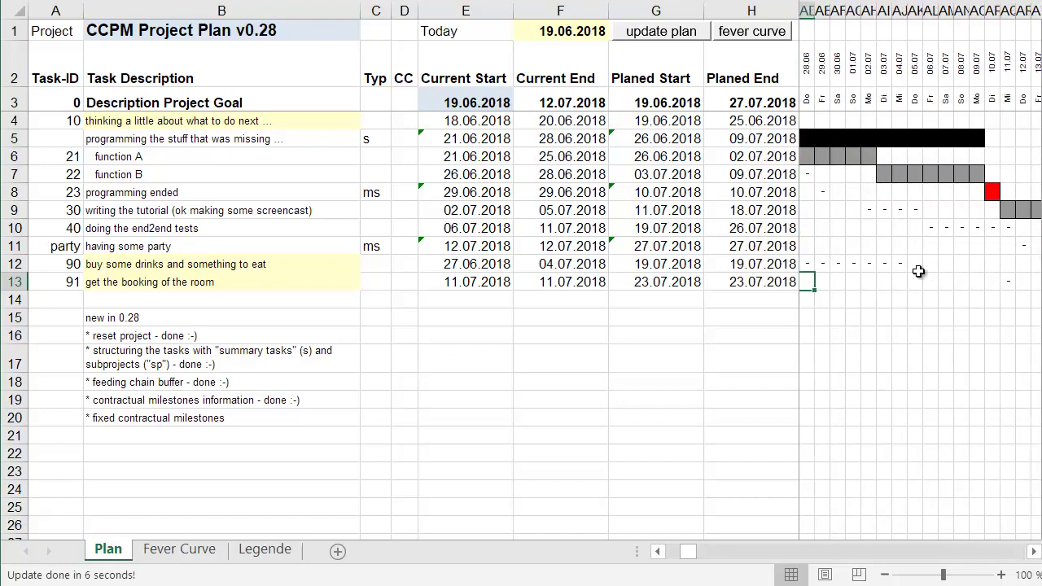
key("Left")
key("Left")
key("Left")
key("Left")
key("Left")
key("Right")
key("Right")
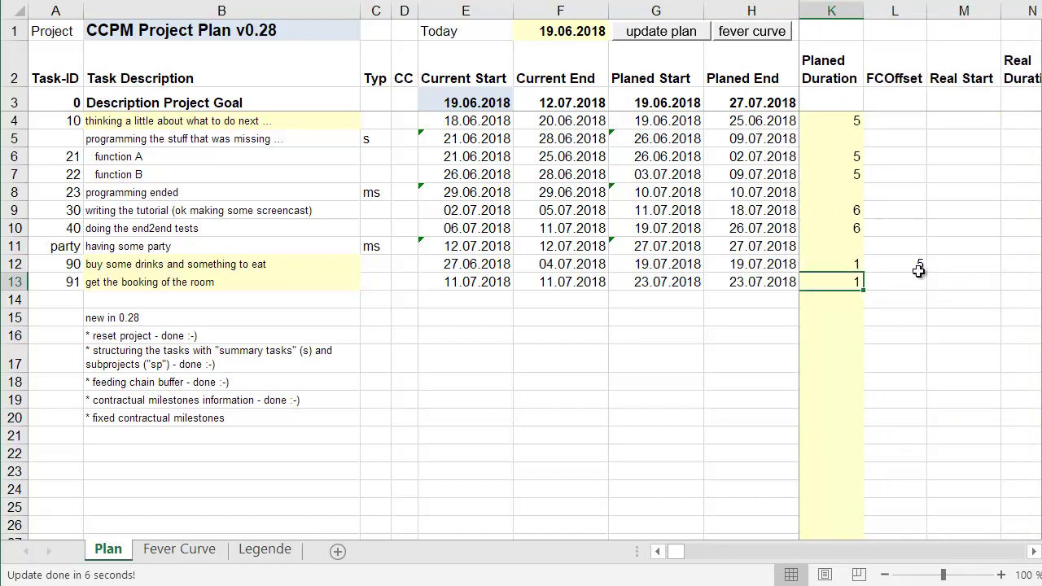
type("2")
key("Return")
key("Up")
left_click(645, 31)
Step: Verify task 91's new Gantt bar spans 20.07 to 23.07 on row 13
key("Right")
key("Right")
key("Right")
key("Right")
key("Right")
key("Right")
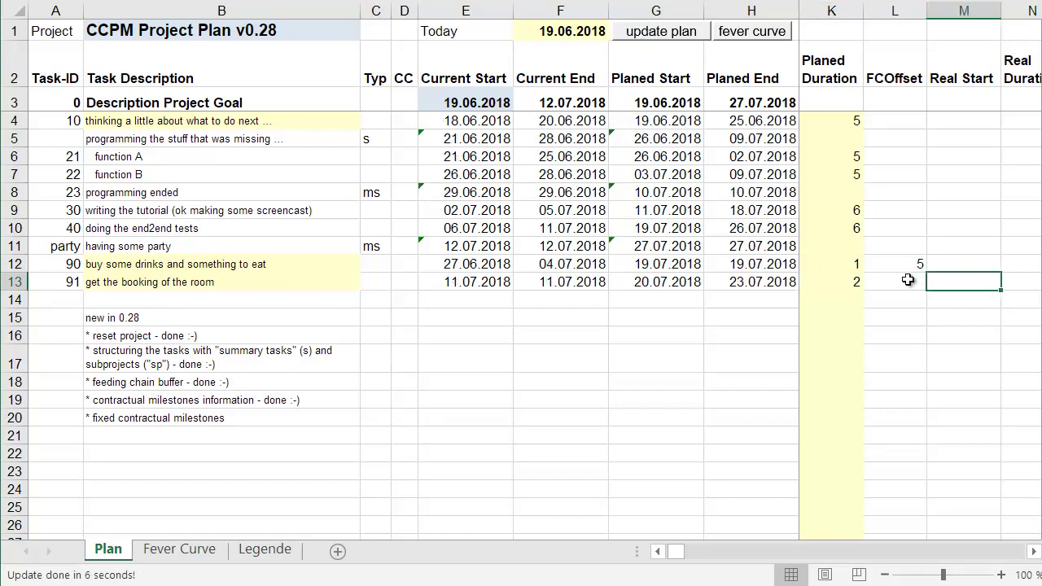
key("Right")
key("Right")
key("Right")
key("Right")
key("Right")
key("Right")
key("Right")
key("Right")
key("Right")
key("Right")
key("Right")
key("Right")
key("Right")
key("Right")
key("Right")
key("Right")
key("Right")
key("Right")
key("Right")
key("Right")
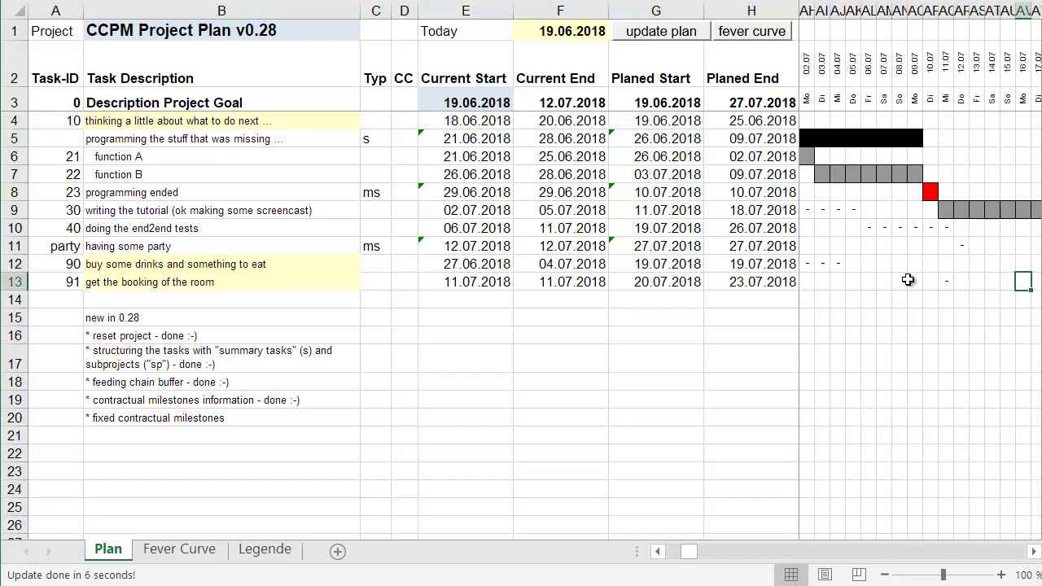
key("Right")
key("Right")
key("Right")
key("Left")
key("Left")
key("Left")
key("Left")
key("Left")
key("Left")
key("Left")
key("Left")
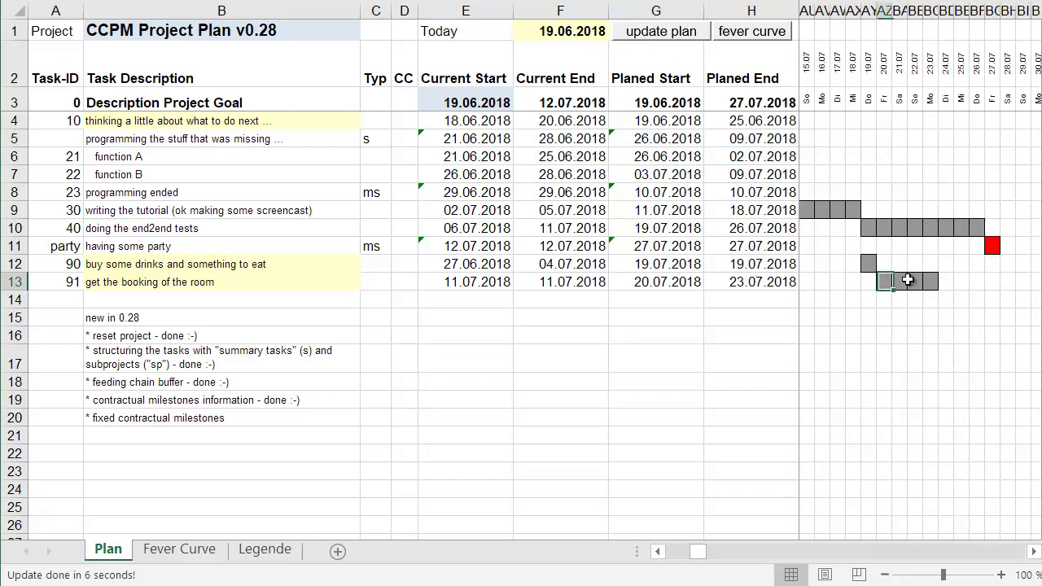
key("Right")
key("Right")
key("Right")
key("Left")
key("Left")
key("Right")
key("Home")
key("Left")
key("Left")
key("Left")
key("Left")
key("Left")
key("Left")
key("Left")
key("Left")
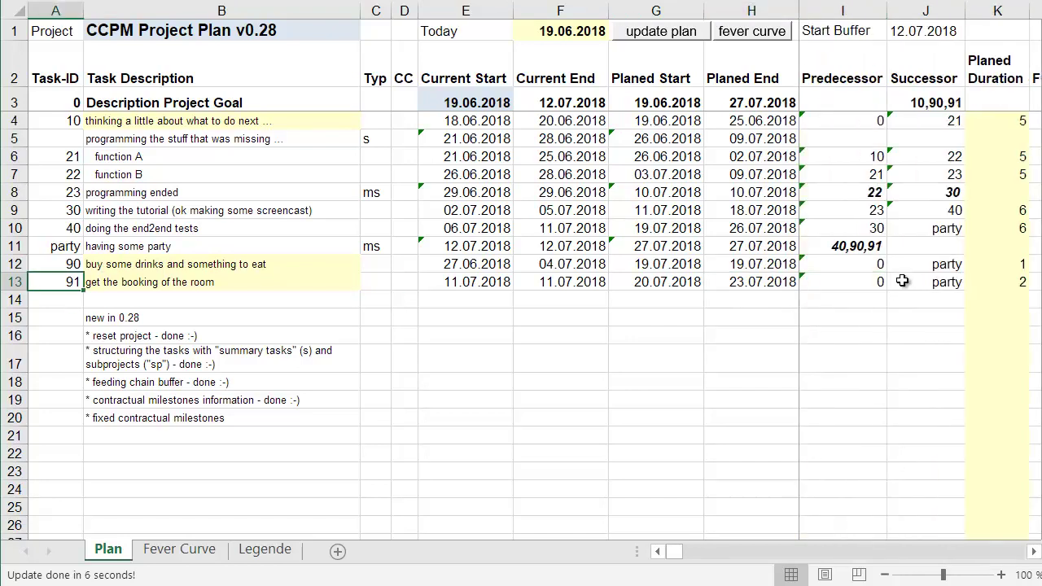
Step: Append '- done :-)' to the fixed contractual milestones note in B20
double_click(247, 420)
type("- done :-)")
key("Return")
left_click(244, 418)
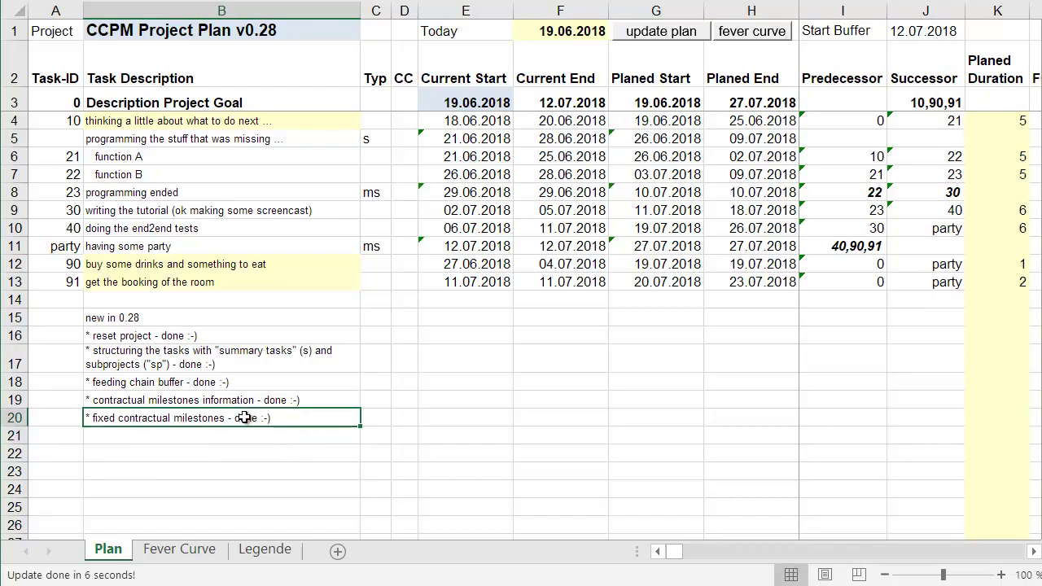